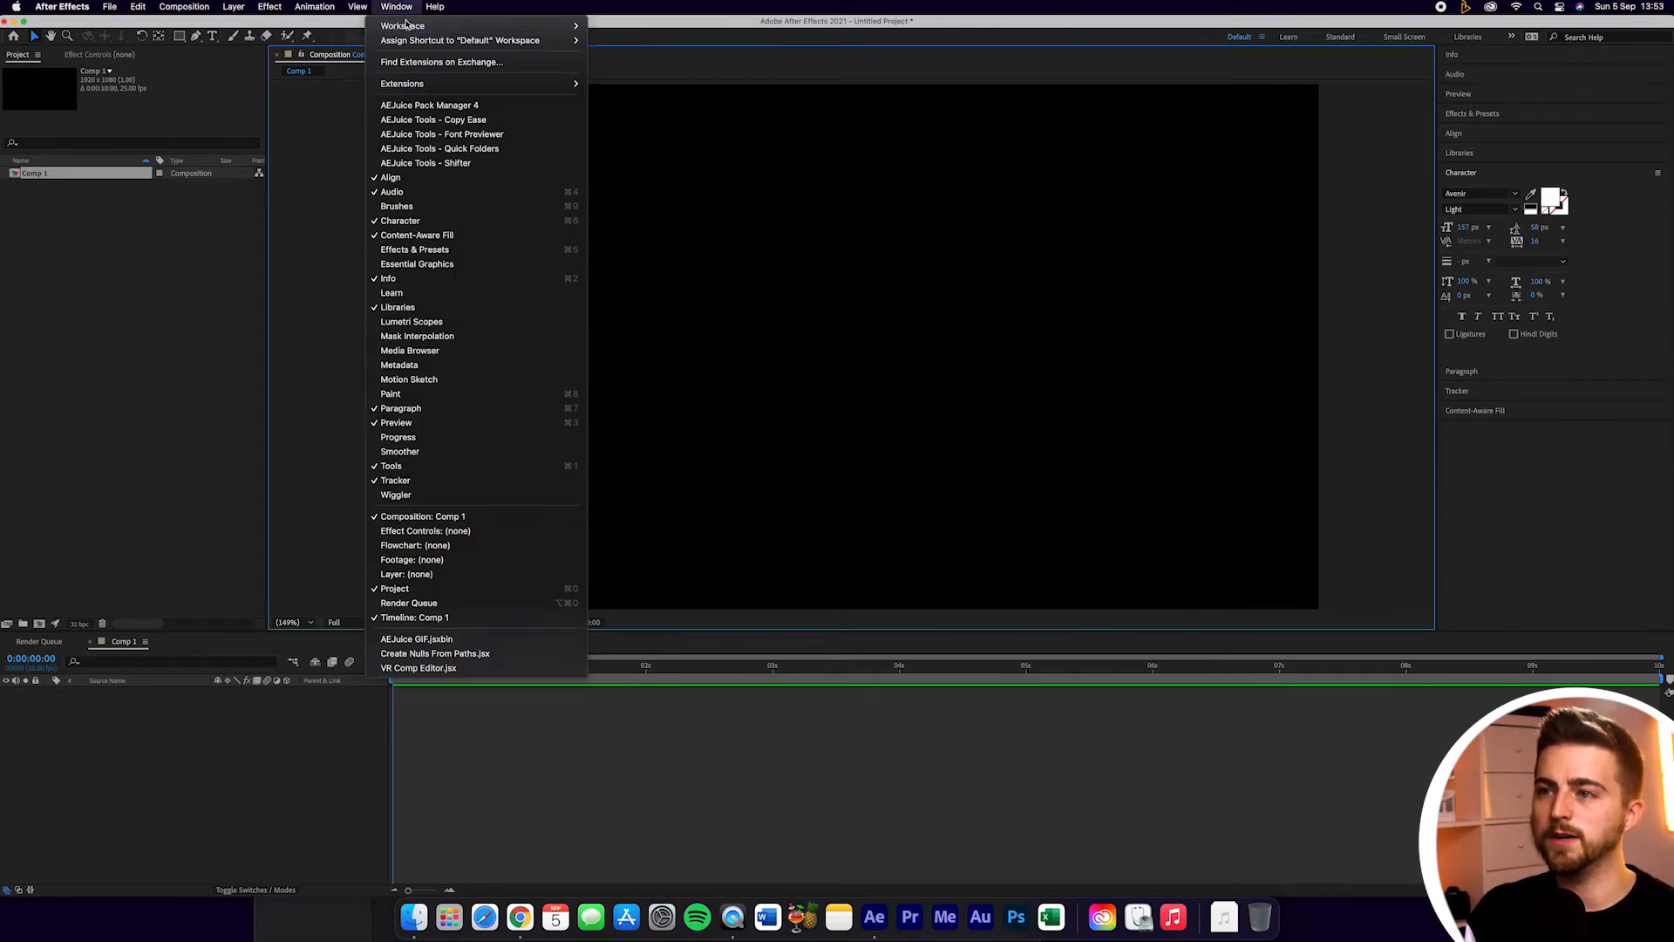
Open AEJuice Pack Manager 4 and add Emoji Awesome from the Animated Emoji pack to Comp 1
left_click(448, 105)
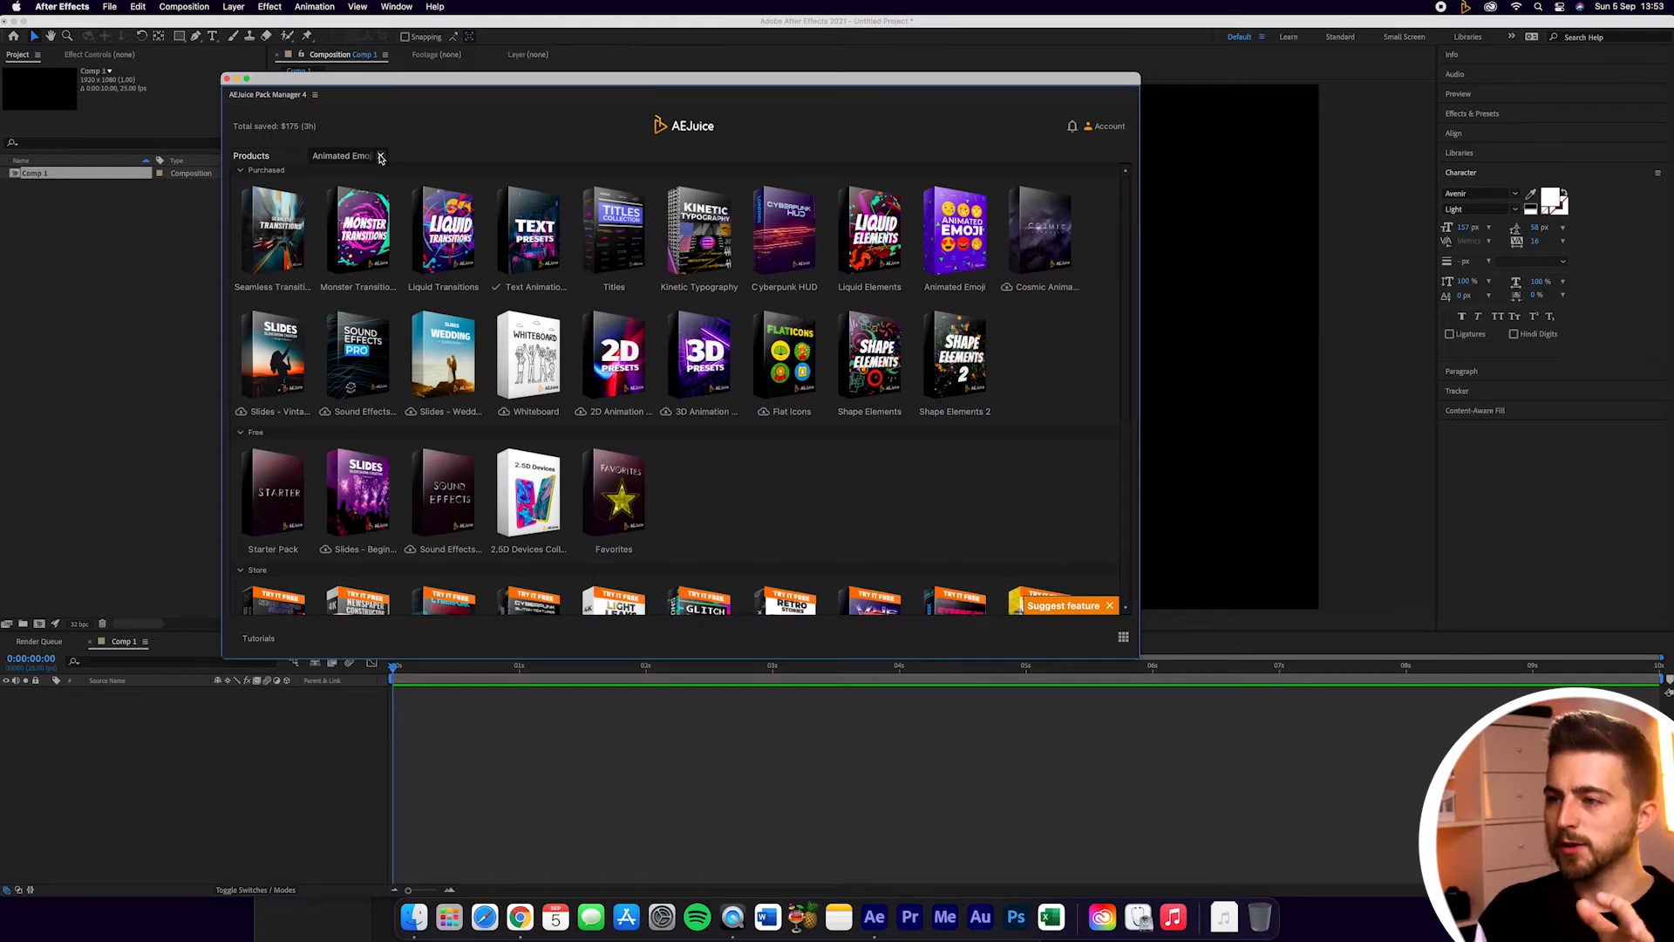
left_click(381, 156)
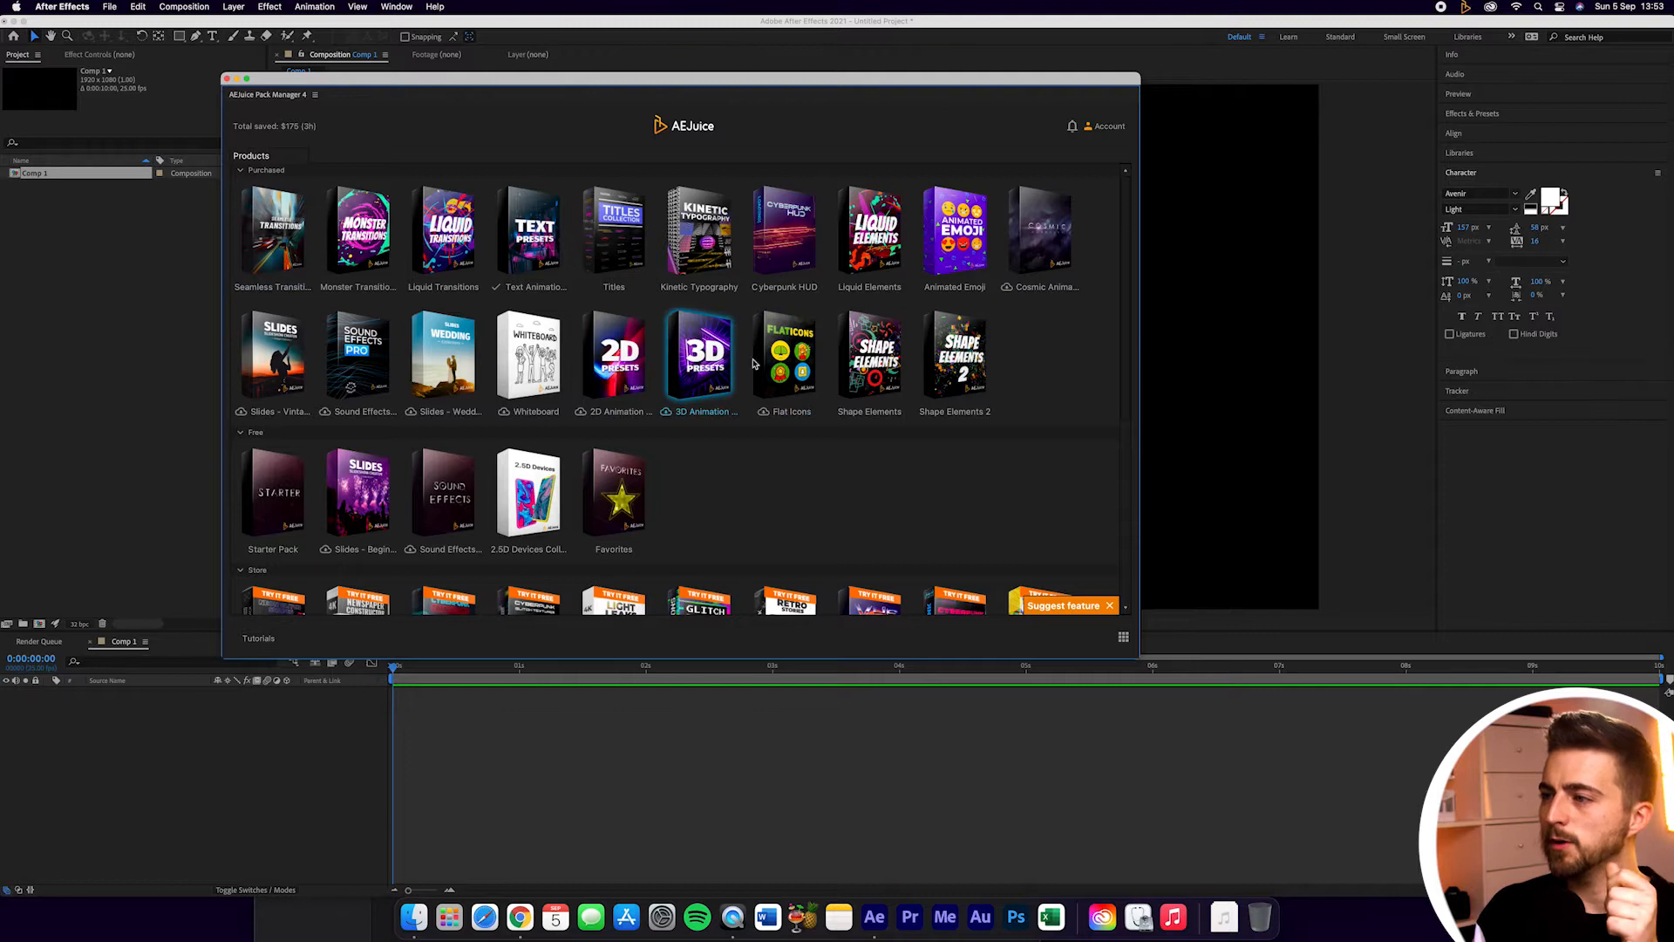
left_click(931, 253)
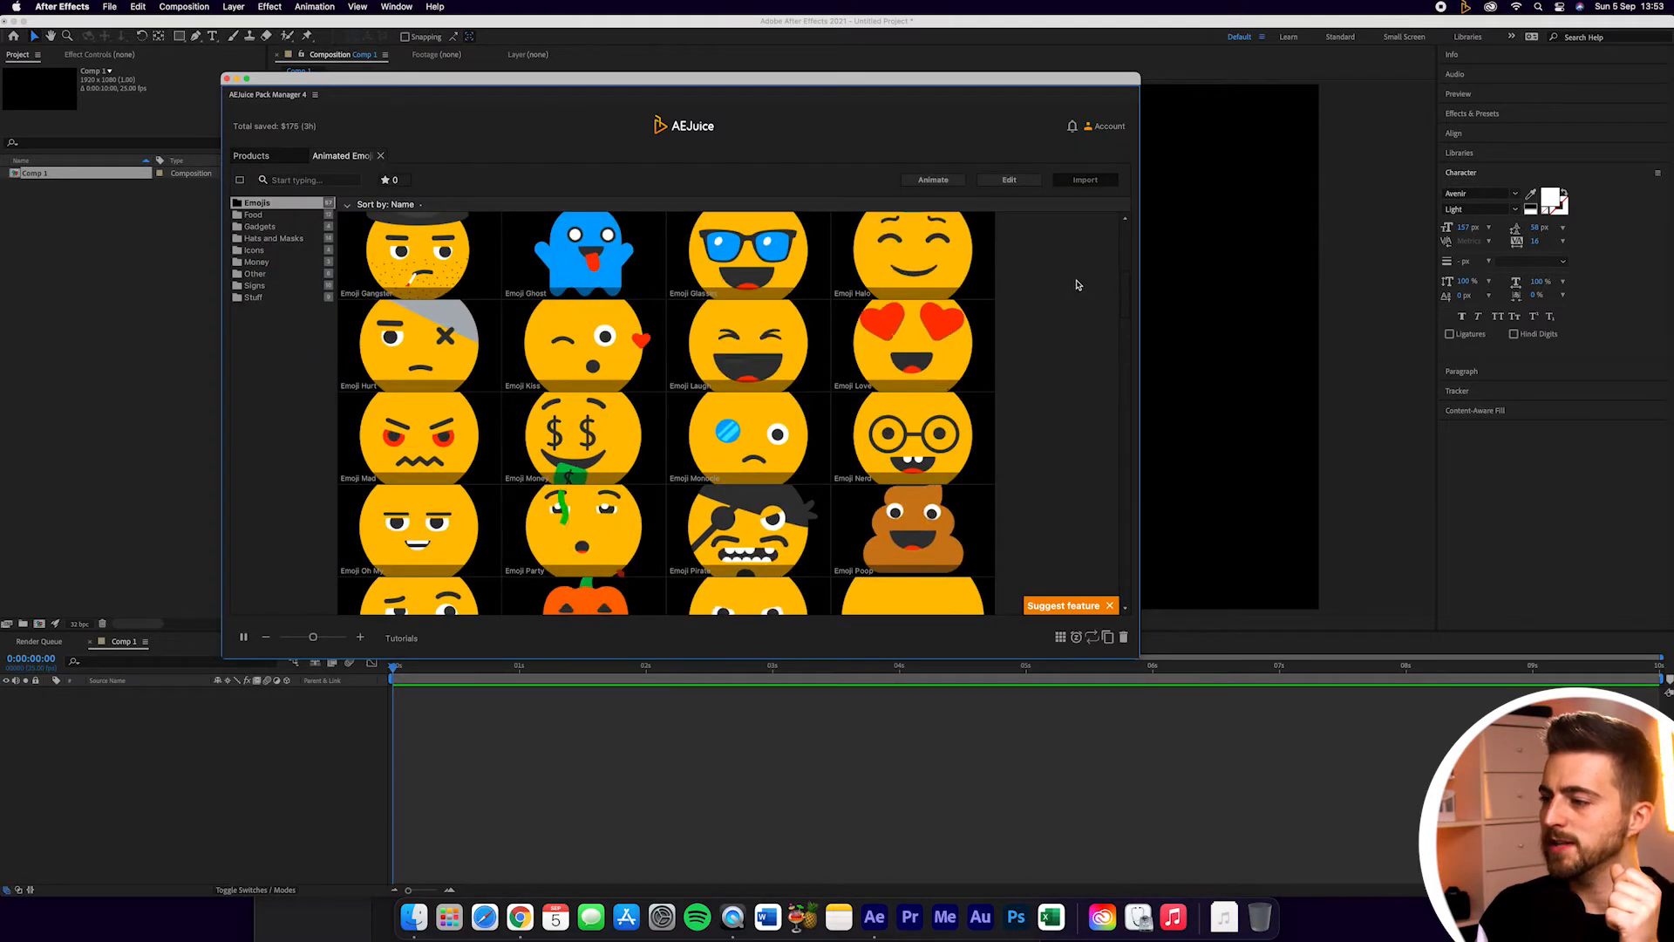
left_click_drag(1125, 298, 1124, 251)
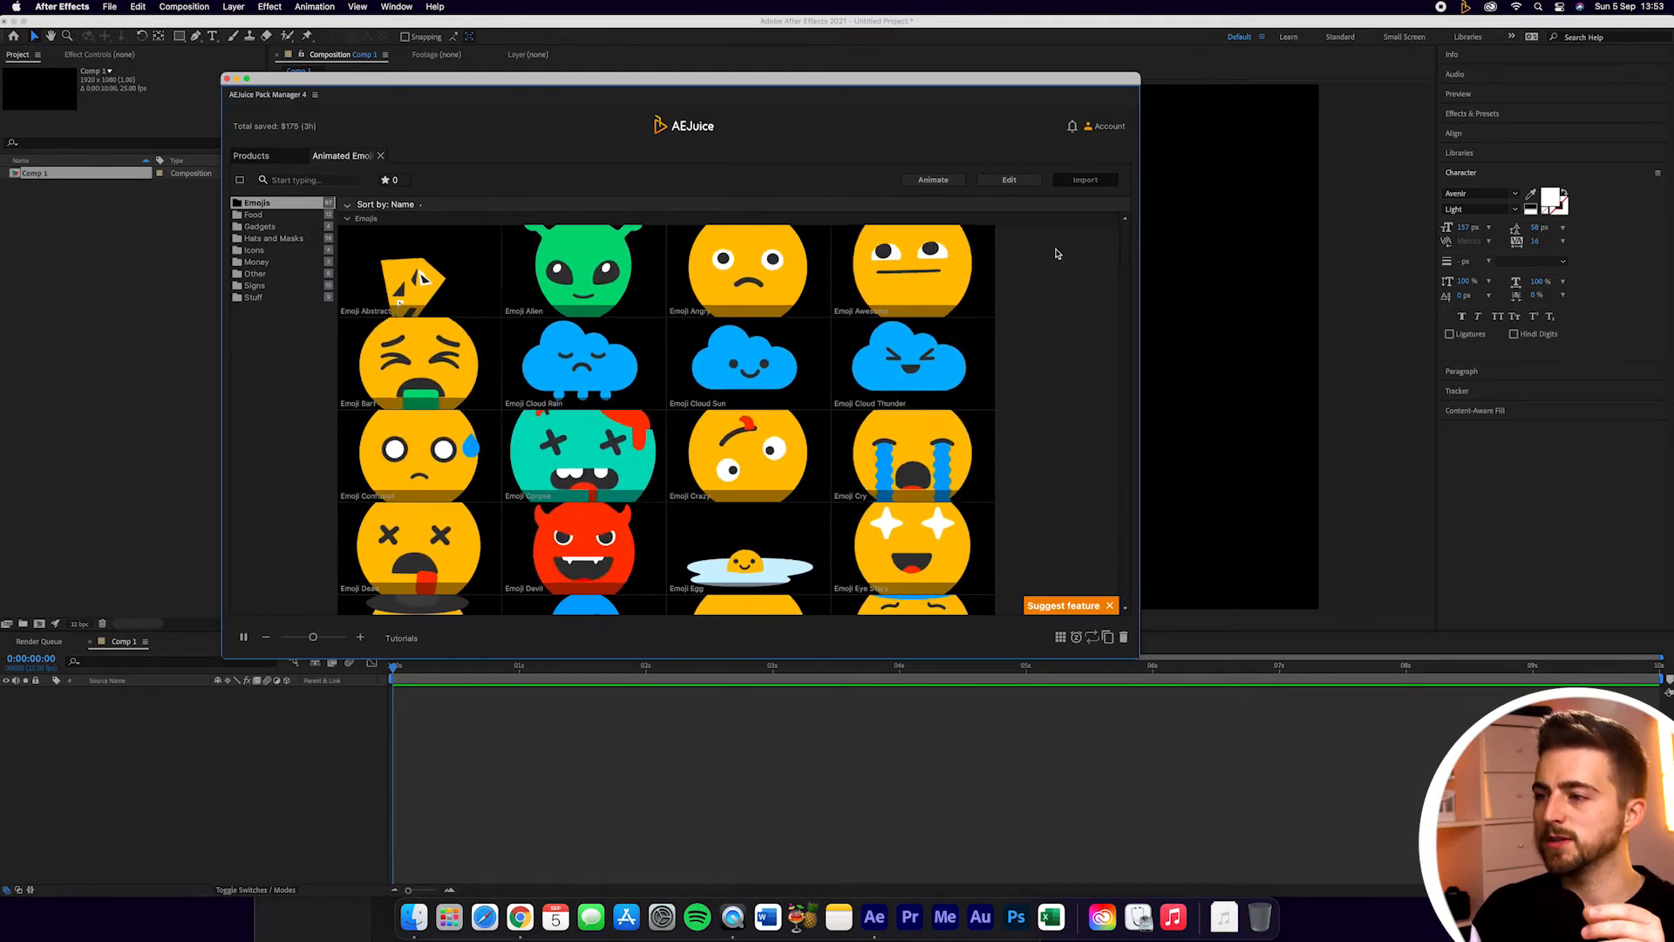
double_click(908, 268)
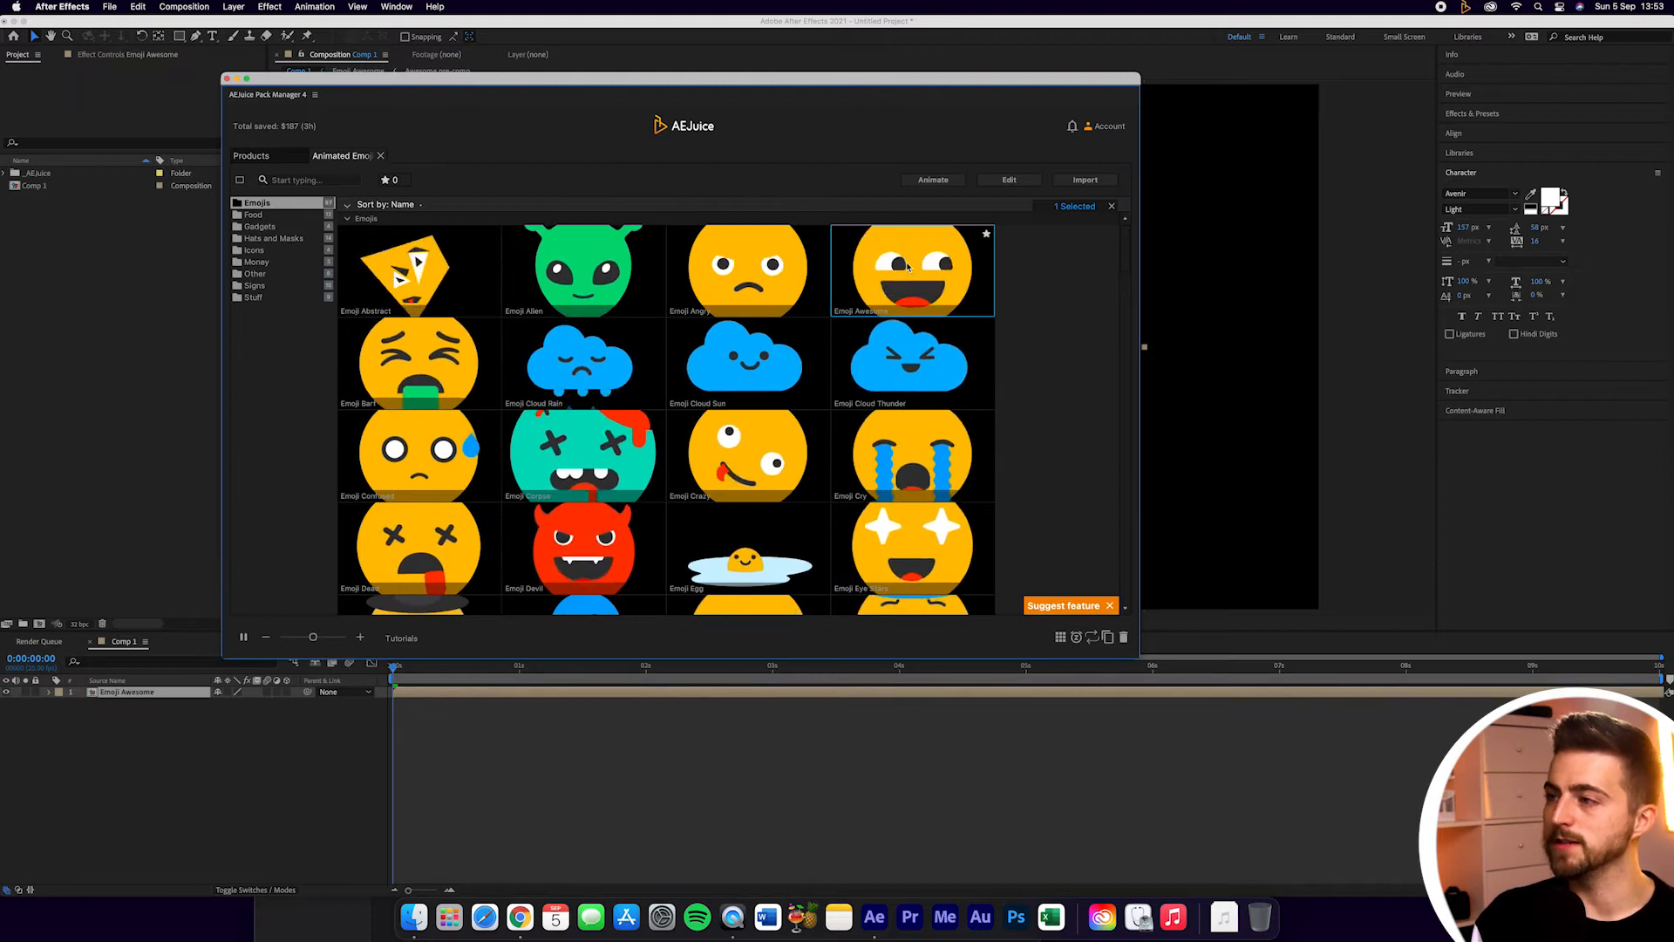
Edit Emoji Awesome in the pack manager and set its colour to orange FF6300
left_click(988, 182)
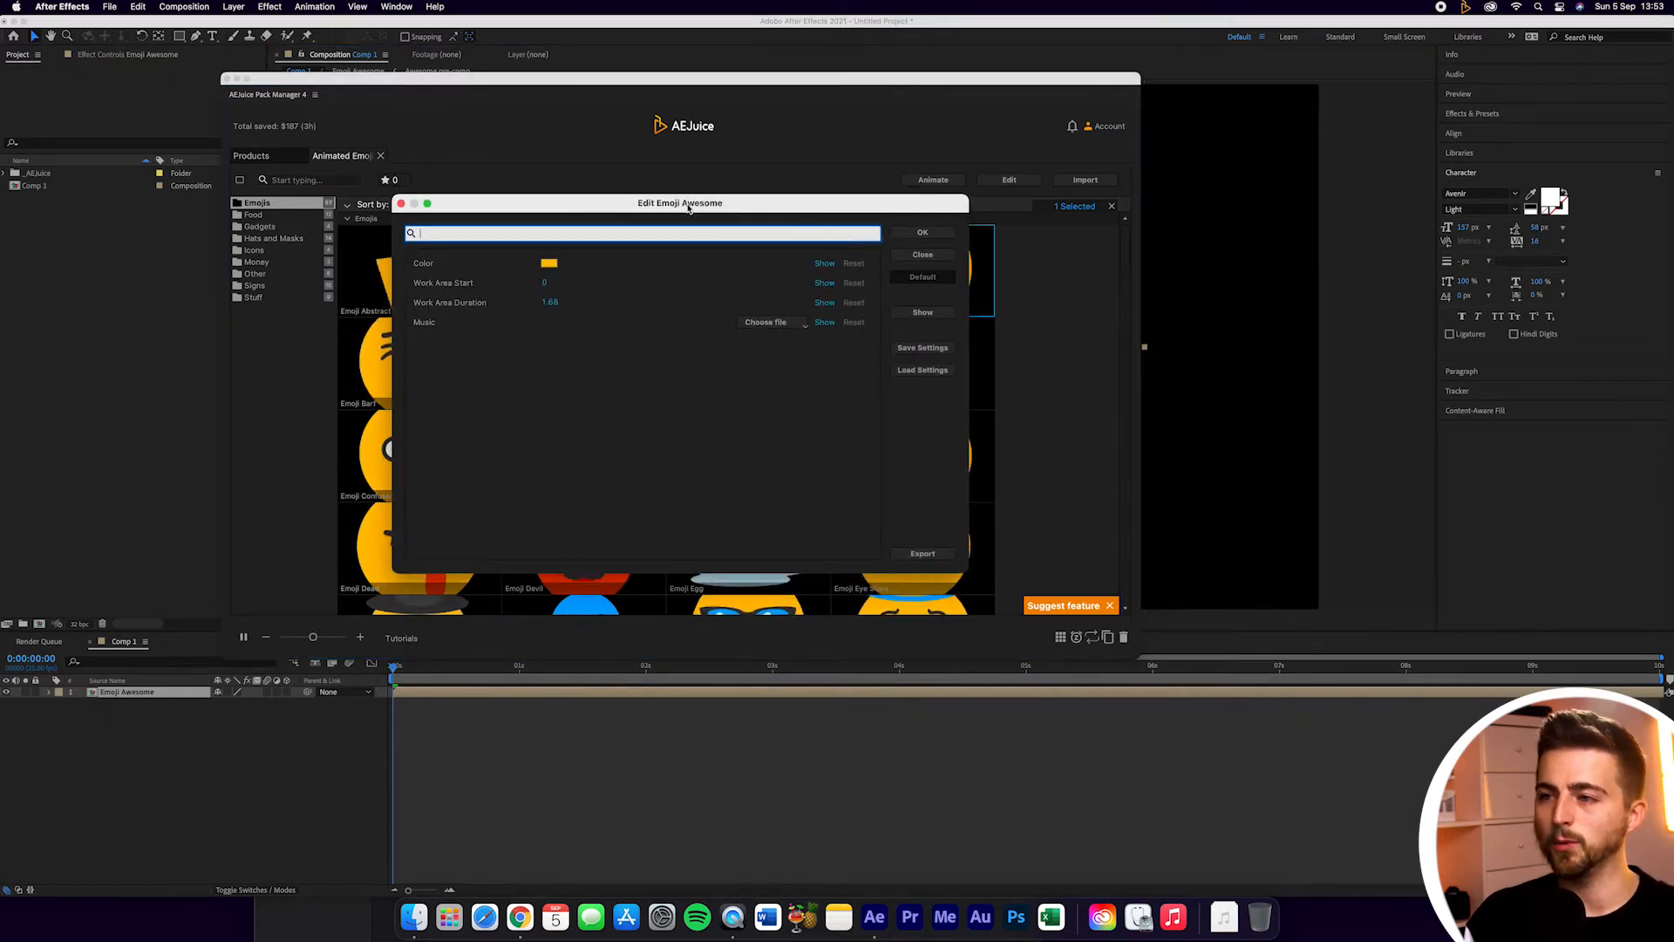
left_click(549, 264)
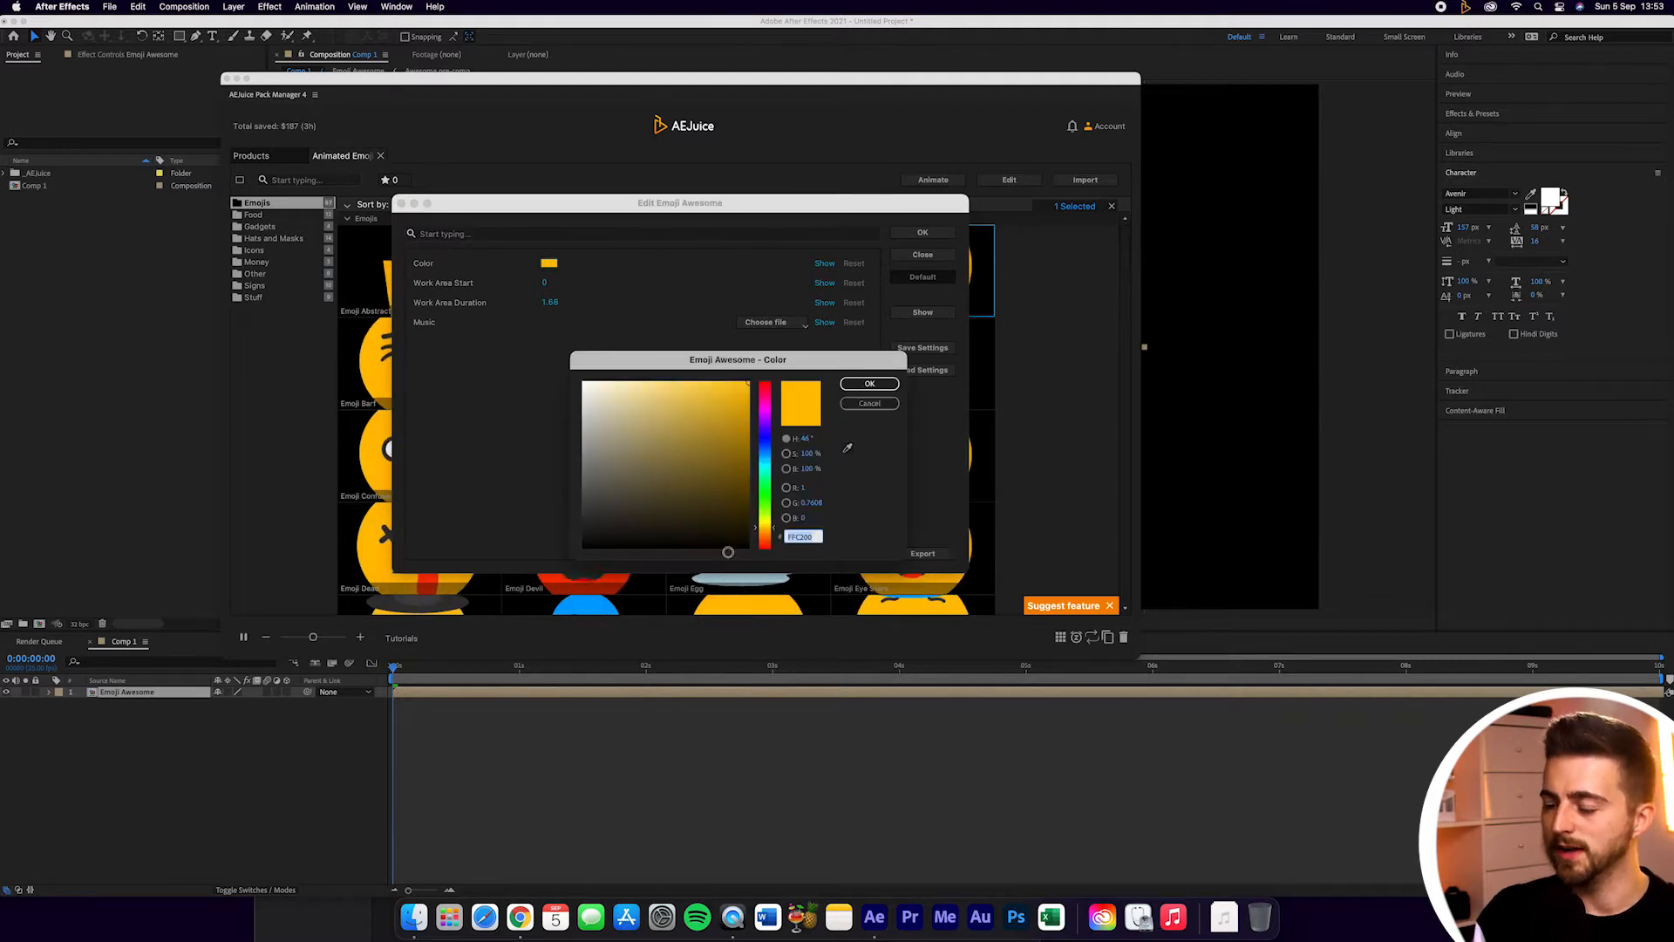
left_click_drag(775, 529, 766, 542)
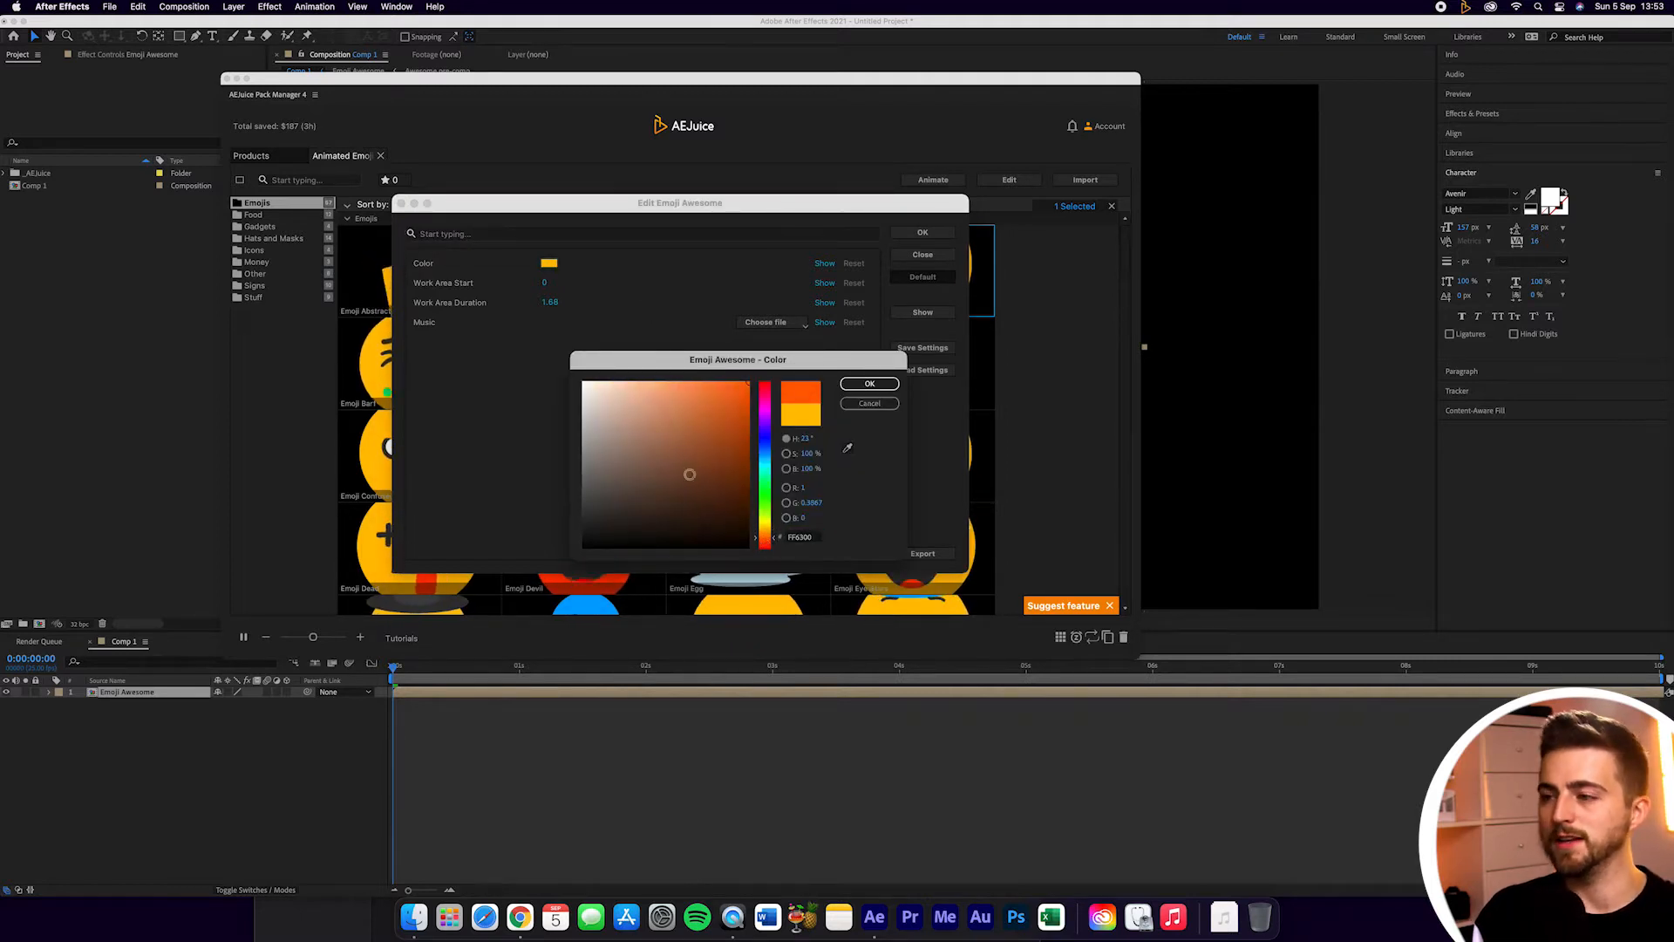
left_click(869, 383)
Reposition the pack manager windows and export the recoloured Emoji Awesome from its edit dialog
left_click_drag(840, 175, 1229, 394)
left_click_drag(523, 160, 1002, 548)
left_click_drag(1110, 554, 522, 145)
left_click_drag(1319, 391, 905, 224)
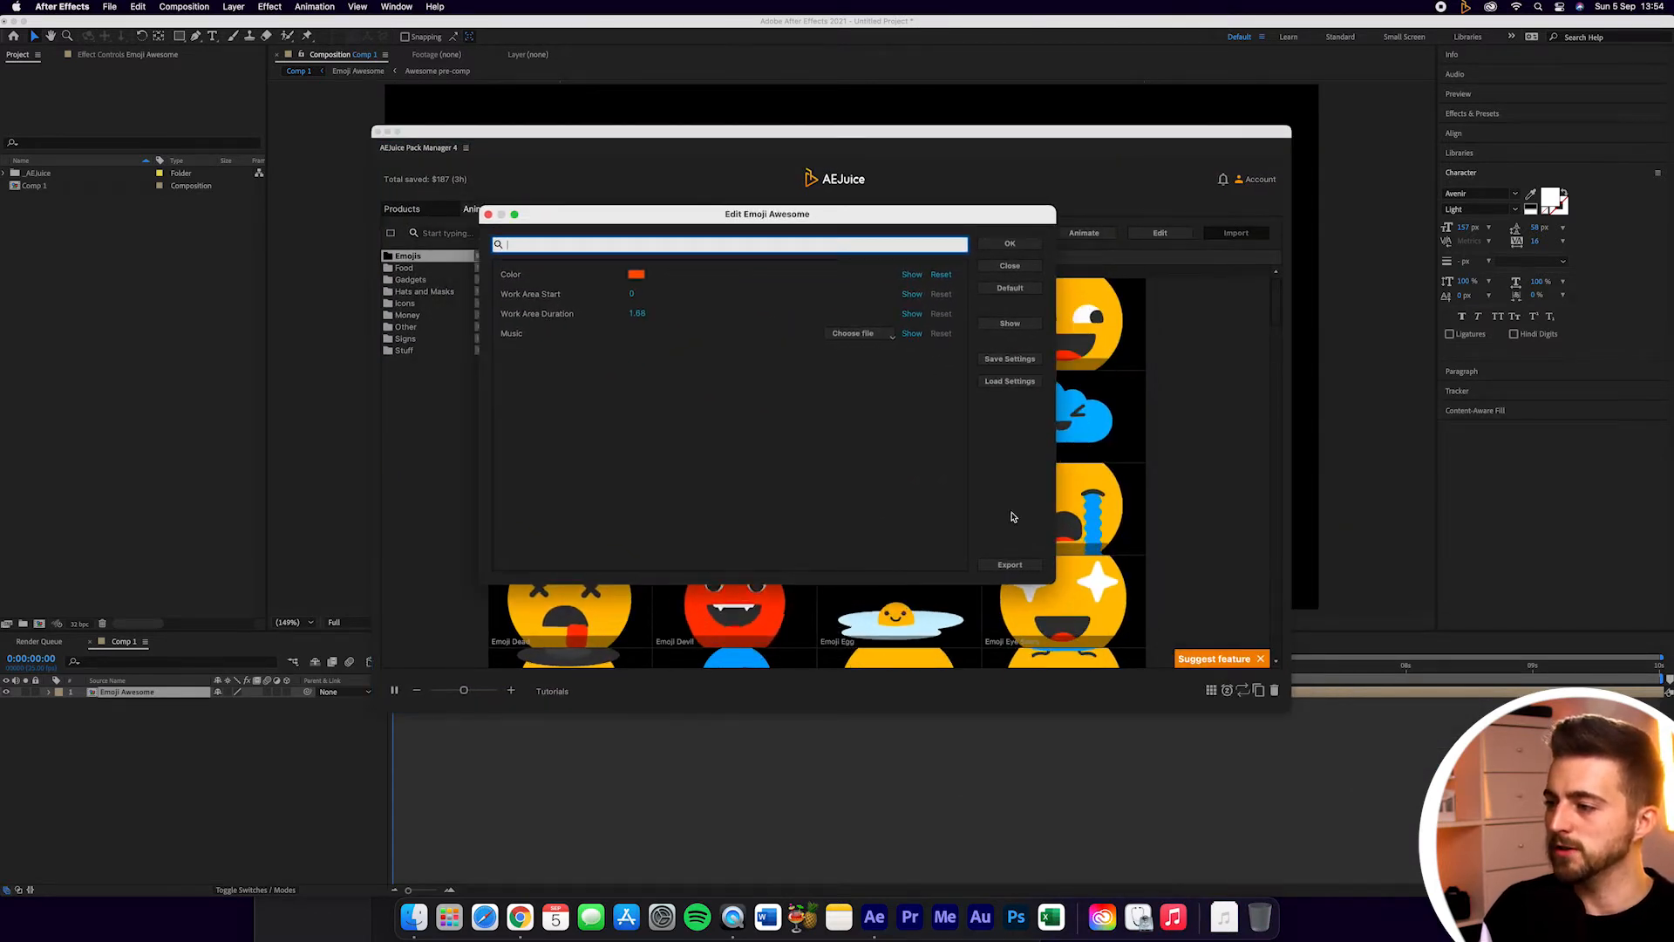
left_click(1010, 566)
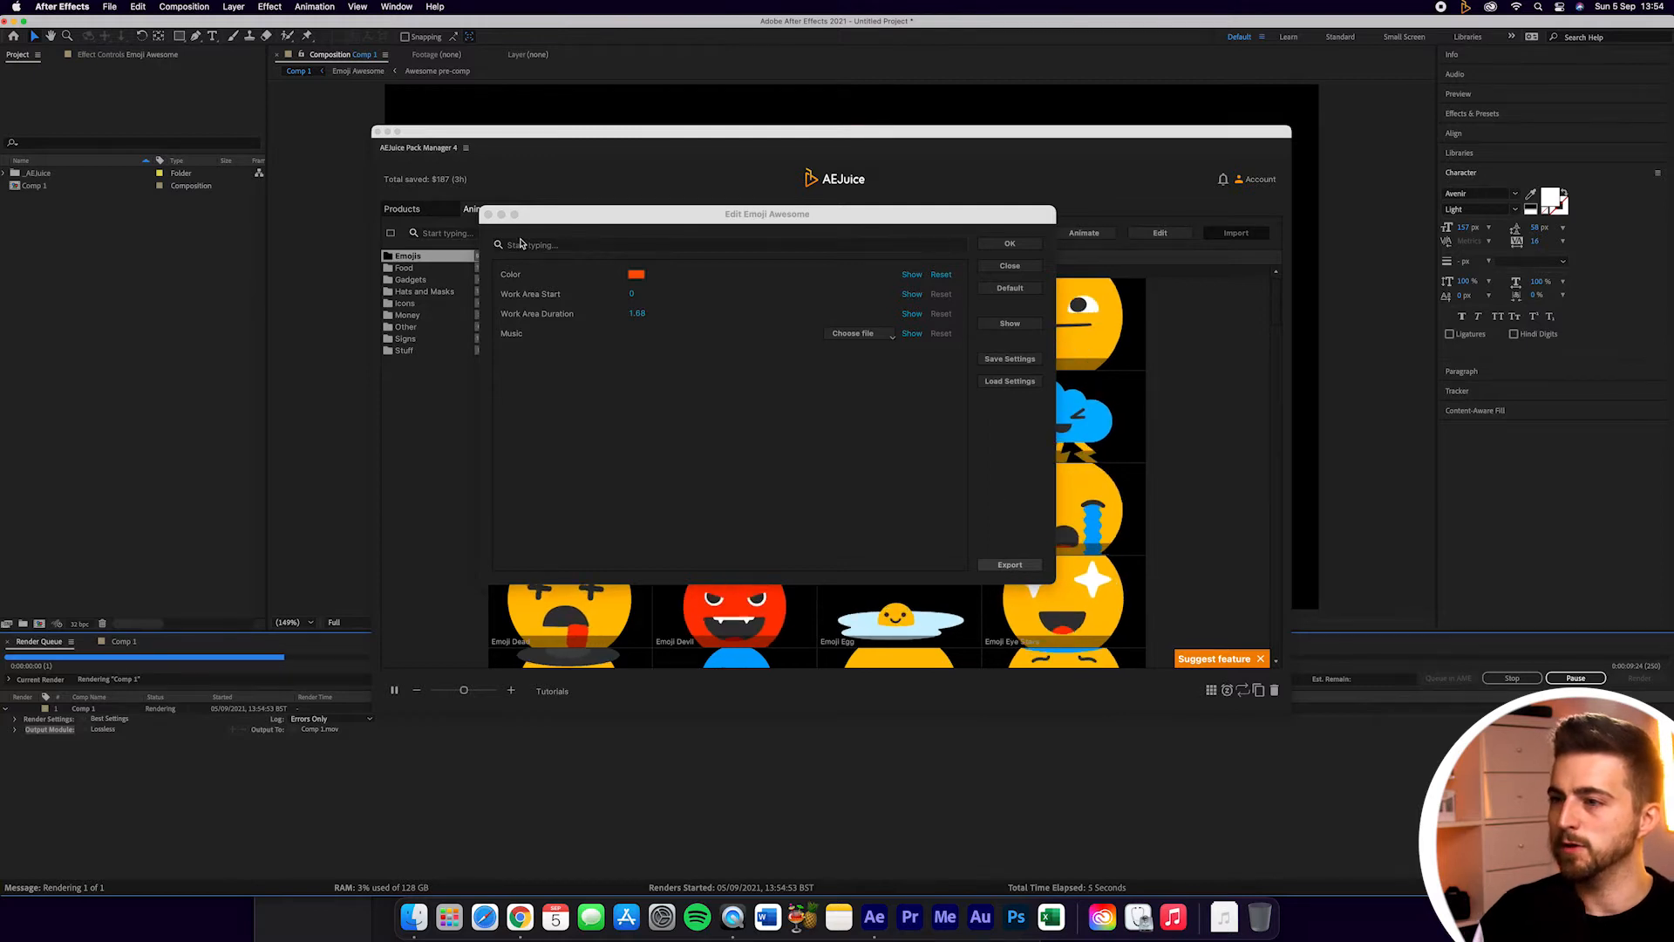
left_click_drag(1245, 131, 1017, 23)
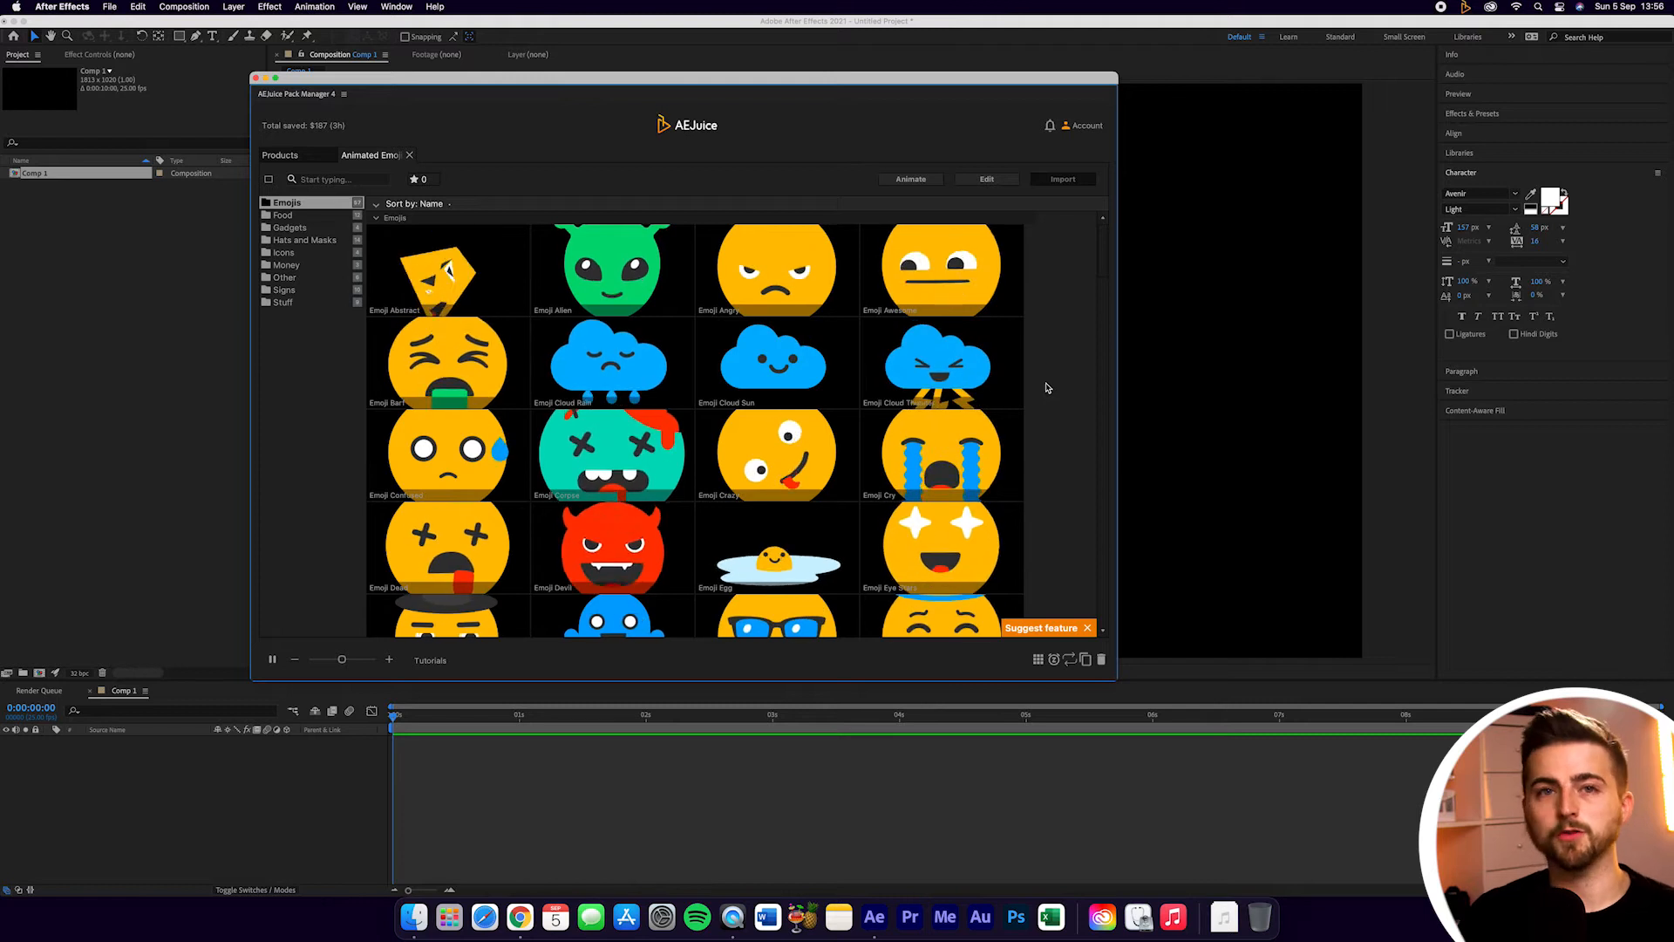
Add Emoji Awesome from the Emojis category to the empty Comp 1 and close the pack manager
scroll(1026, 374, "down", 1)
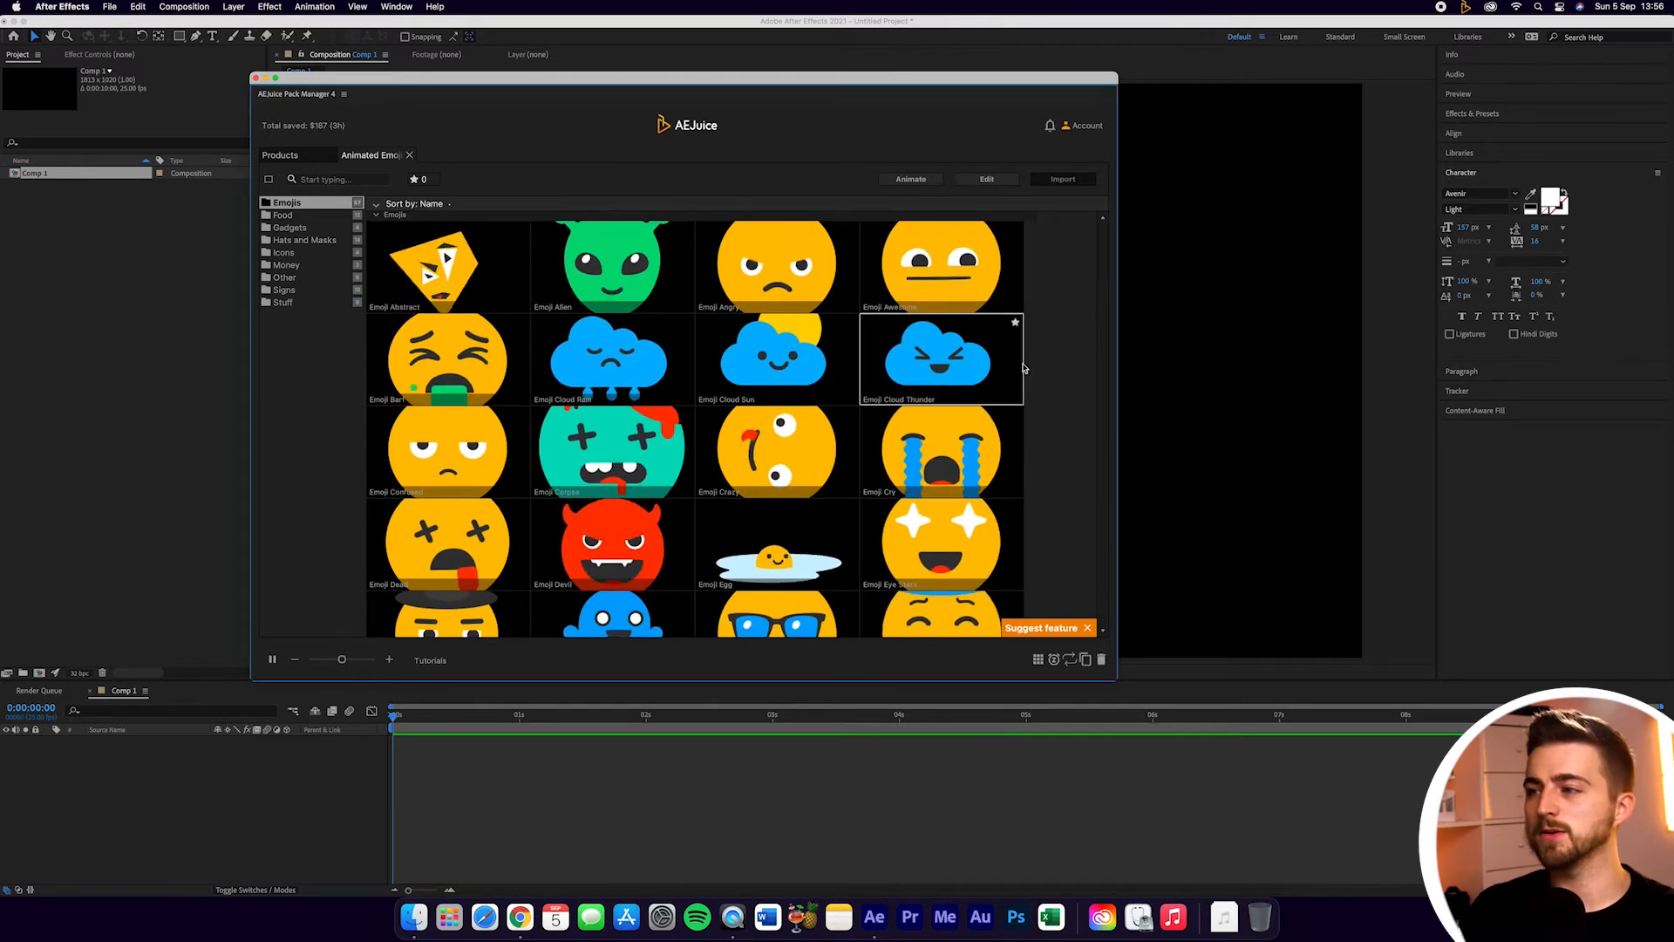
scroll(954, 286, "up", 1)
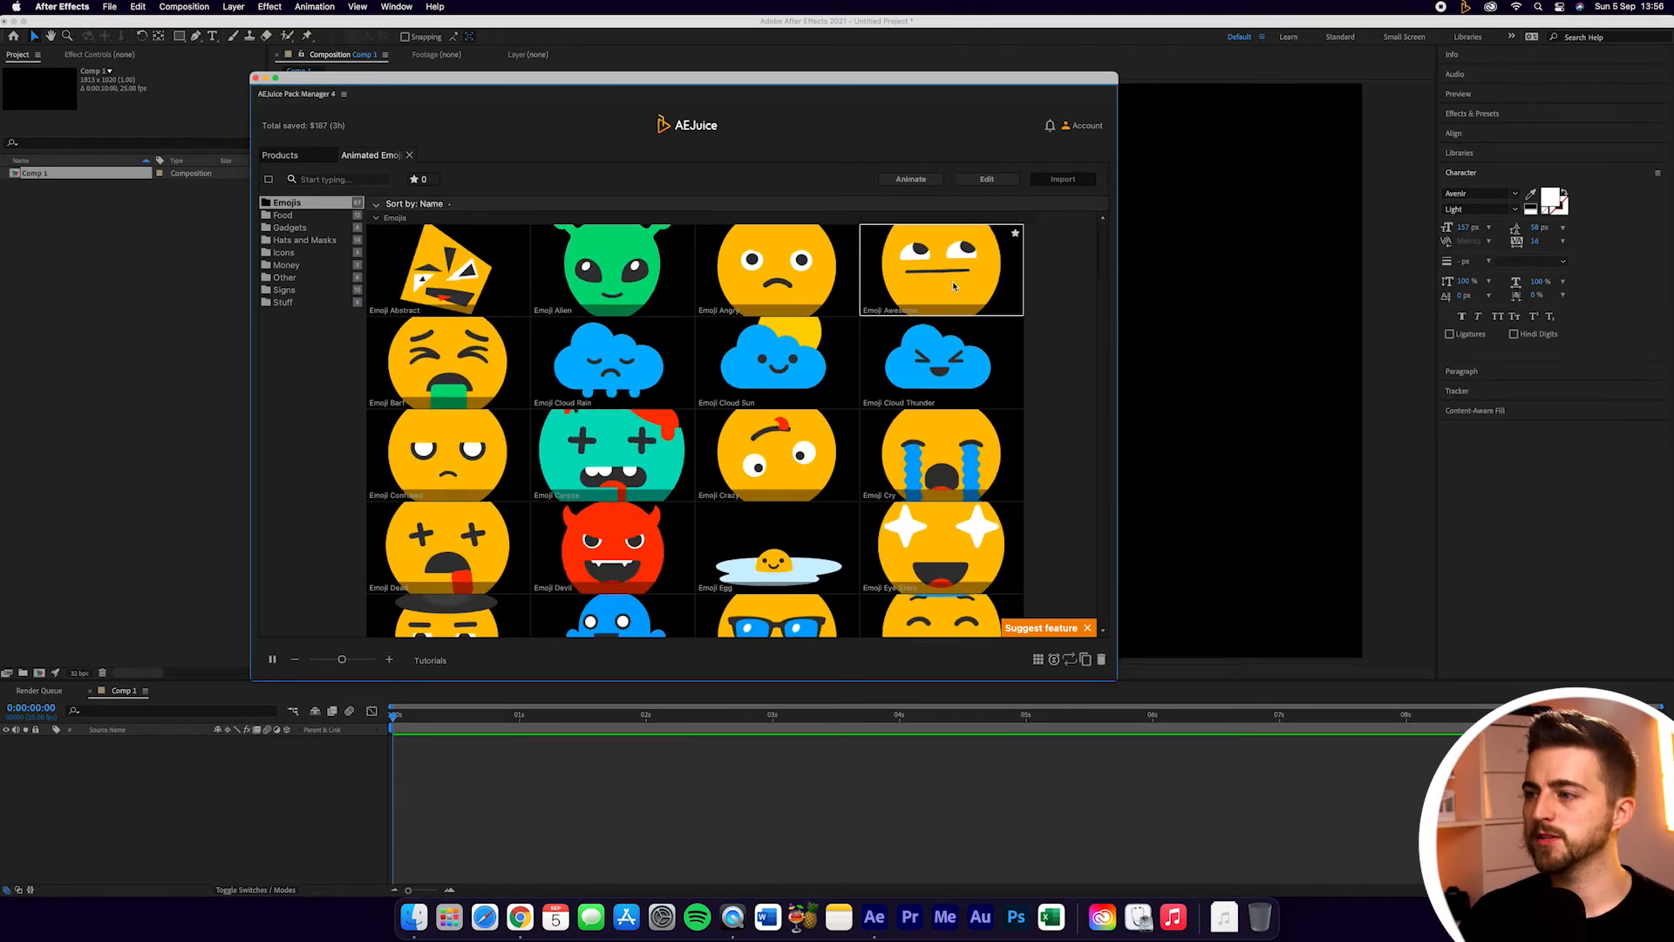
scroll(954, 287, "down", 2)
scroll(941, 262, "up", 2)
left_click(935, 250)
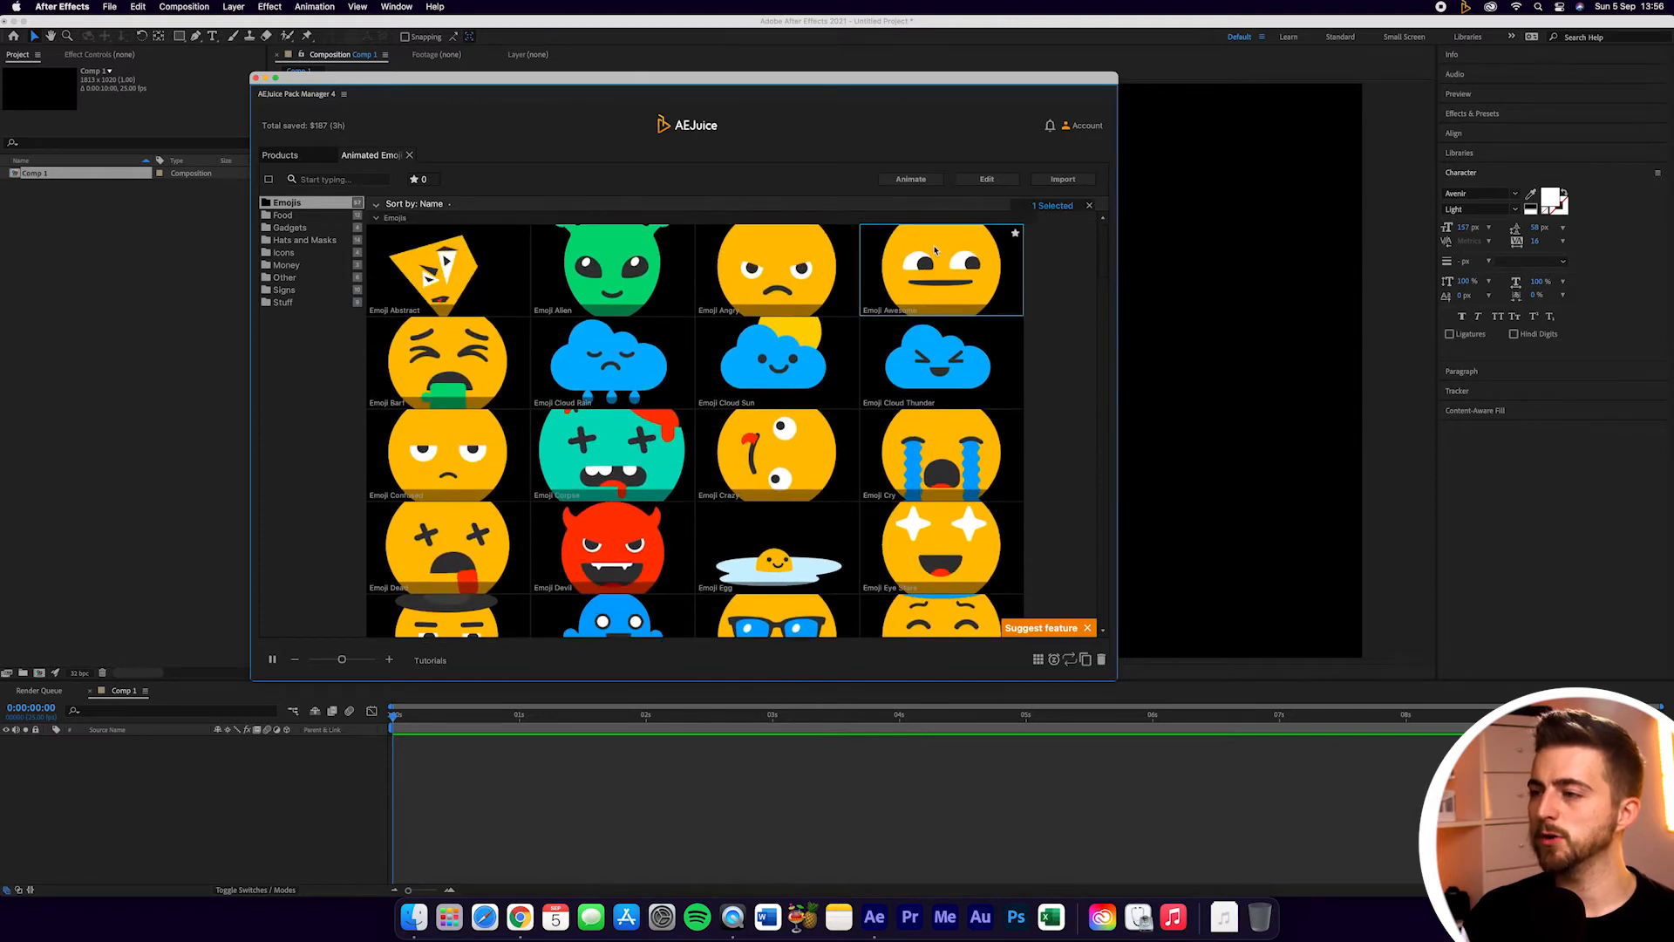
double_click(935, 250)
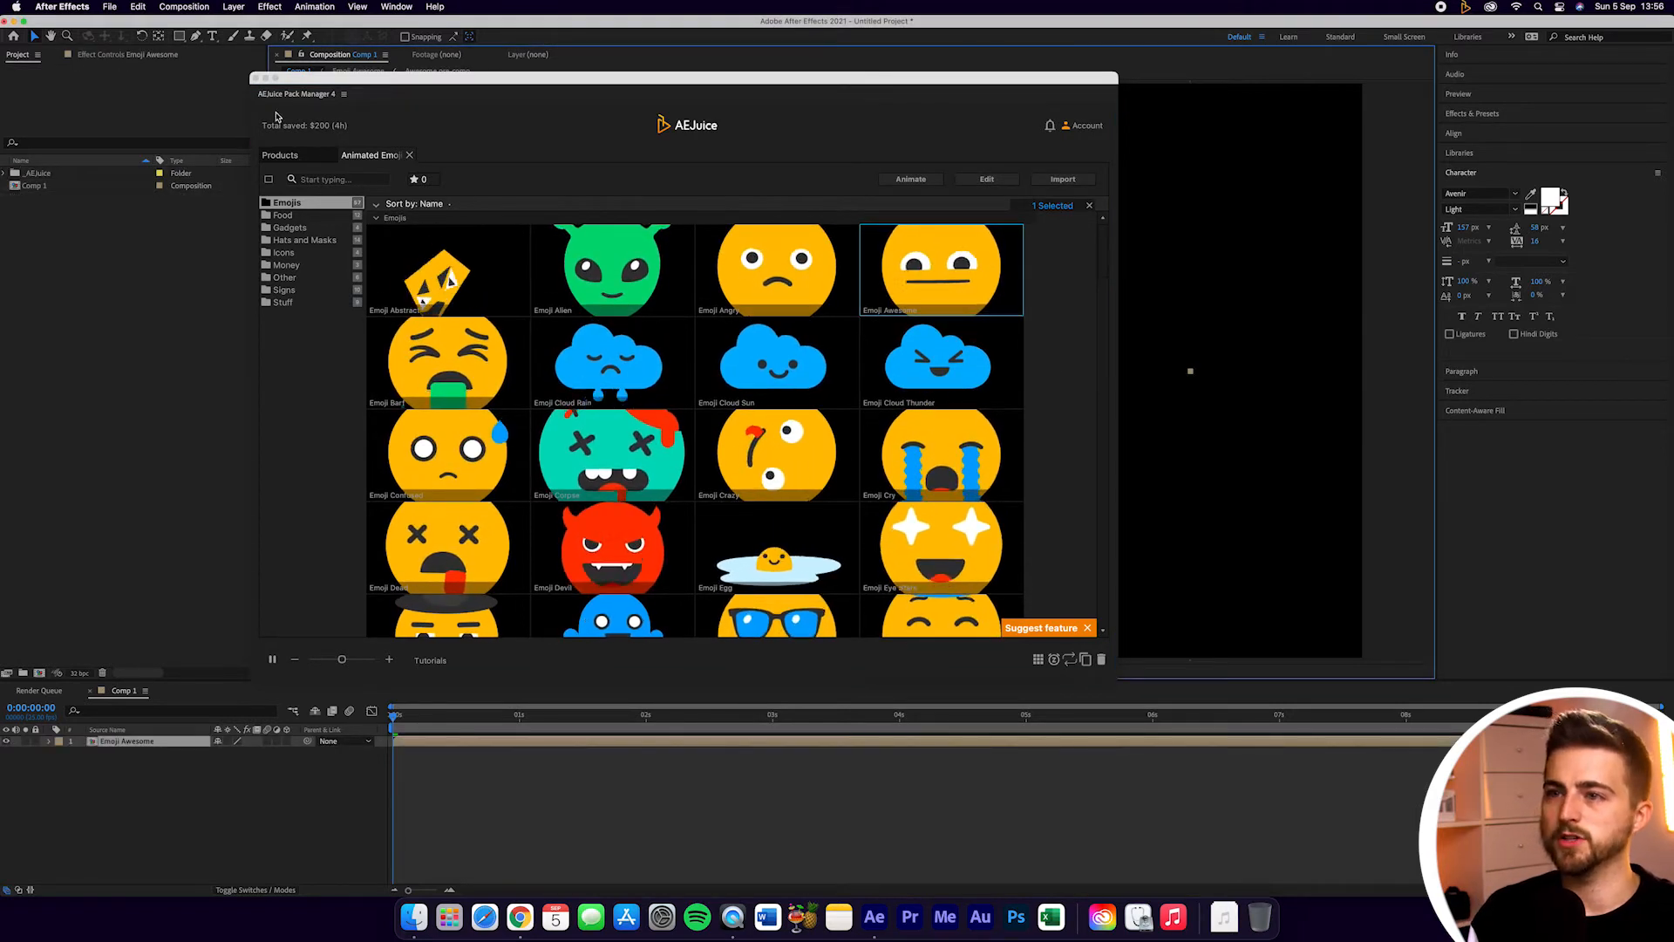
left_click(256, 78)
Go to 0:00:01:02, open the Emoji Awesome composition, and recolour the emoji yellow through its Controls layer
left_click_drag(415, 717, 531, 731)
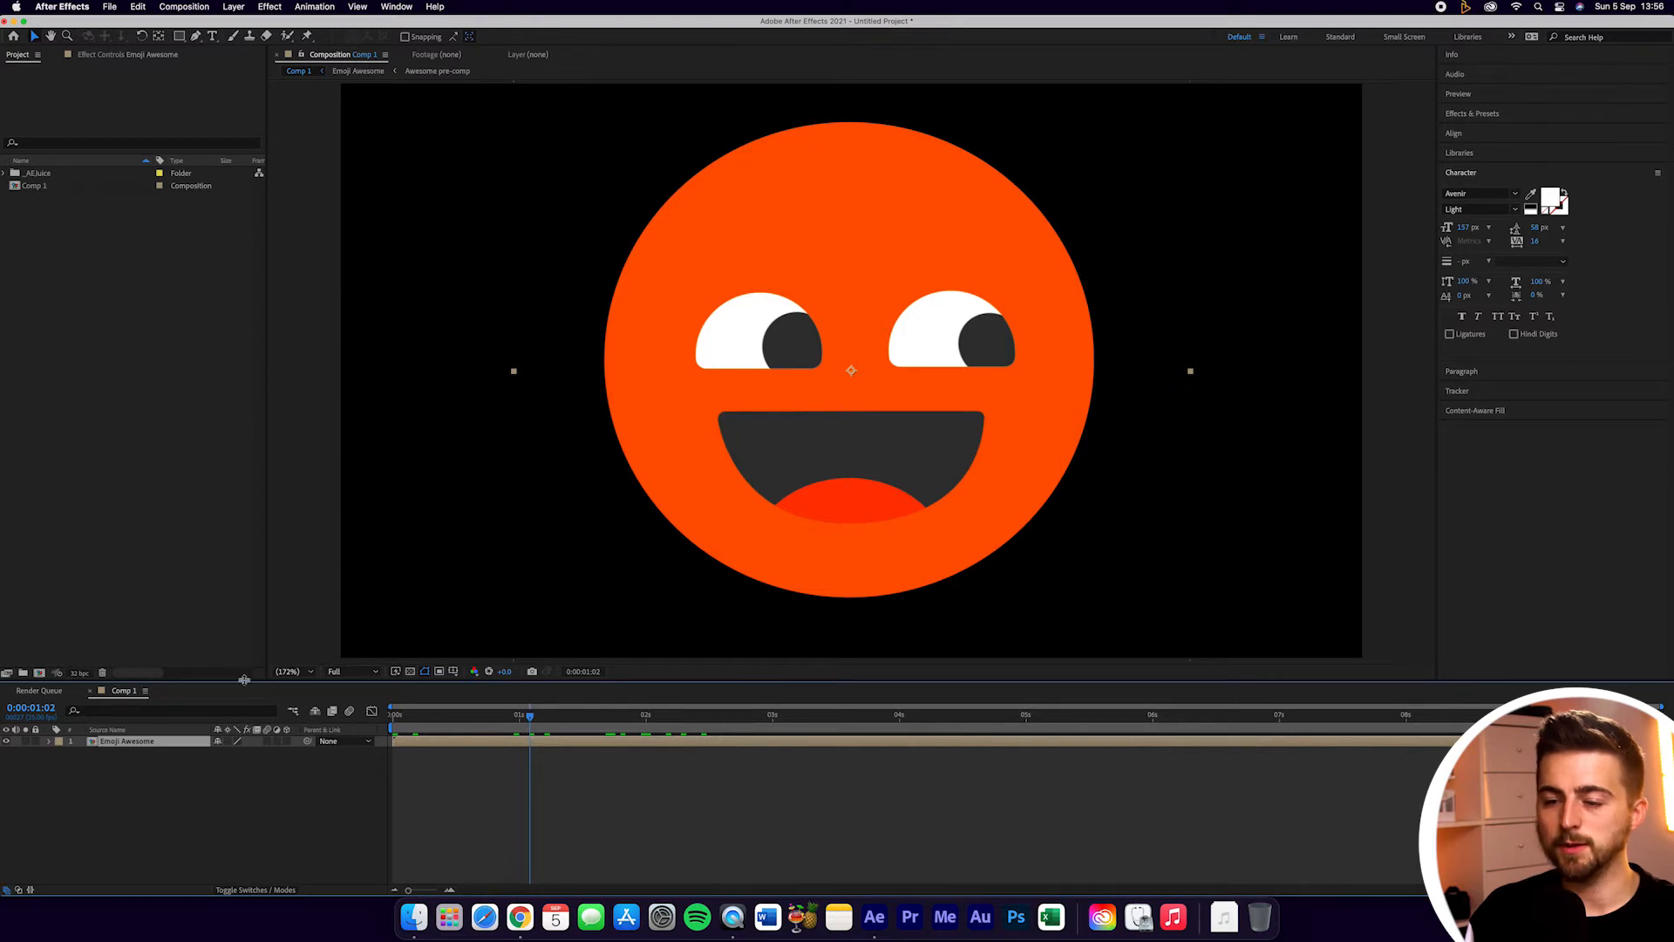
left_click_drag(244, 680, 218, 579)
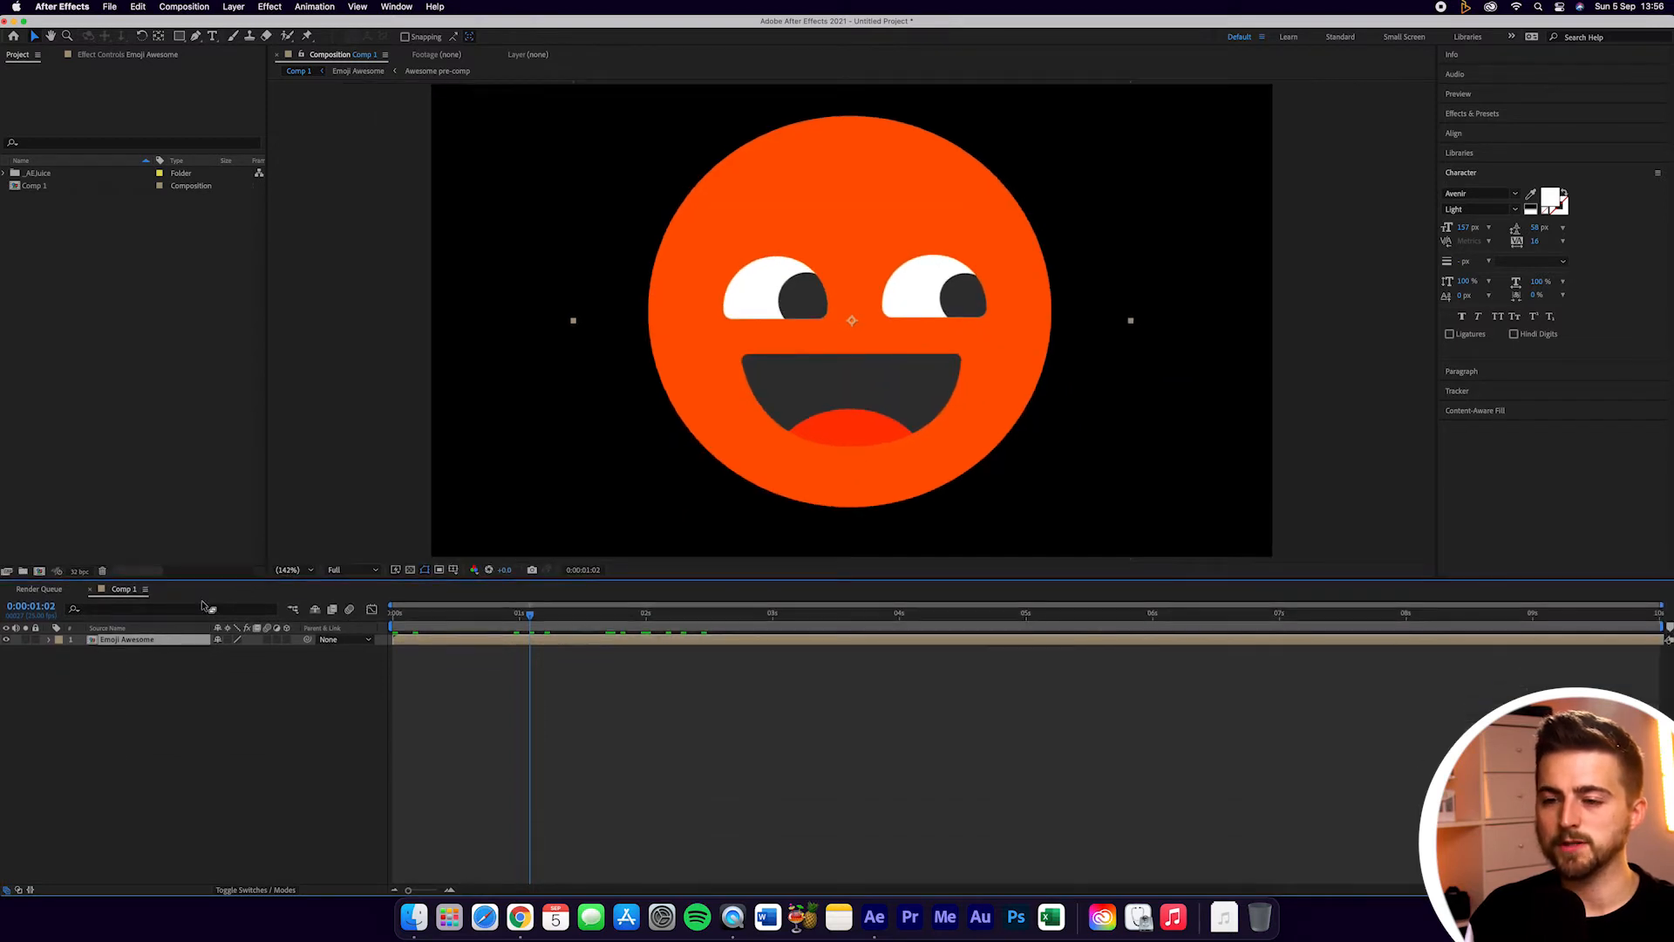
double_click(143, 641)
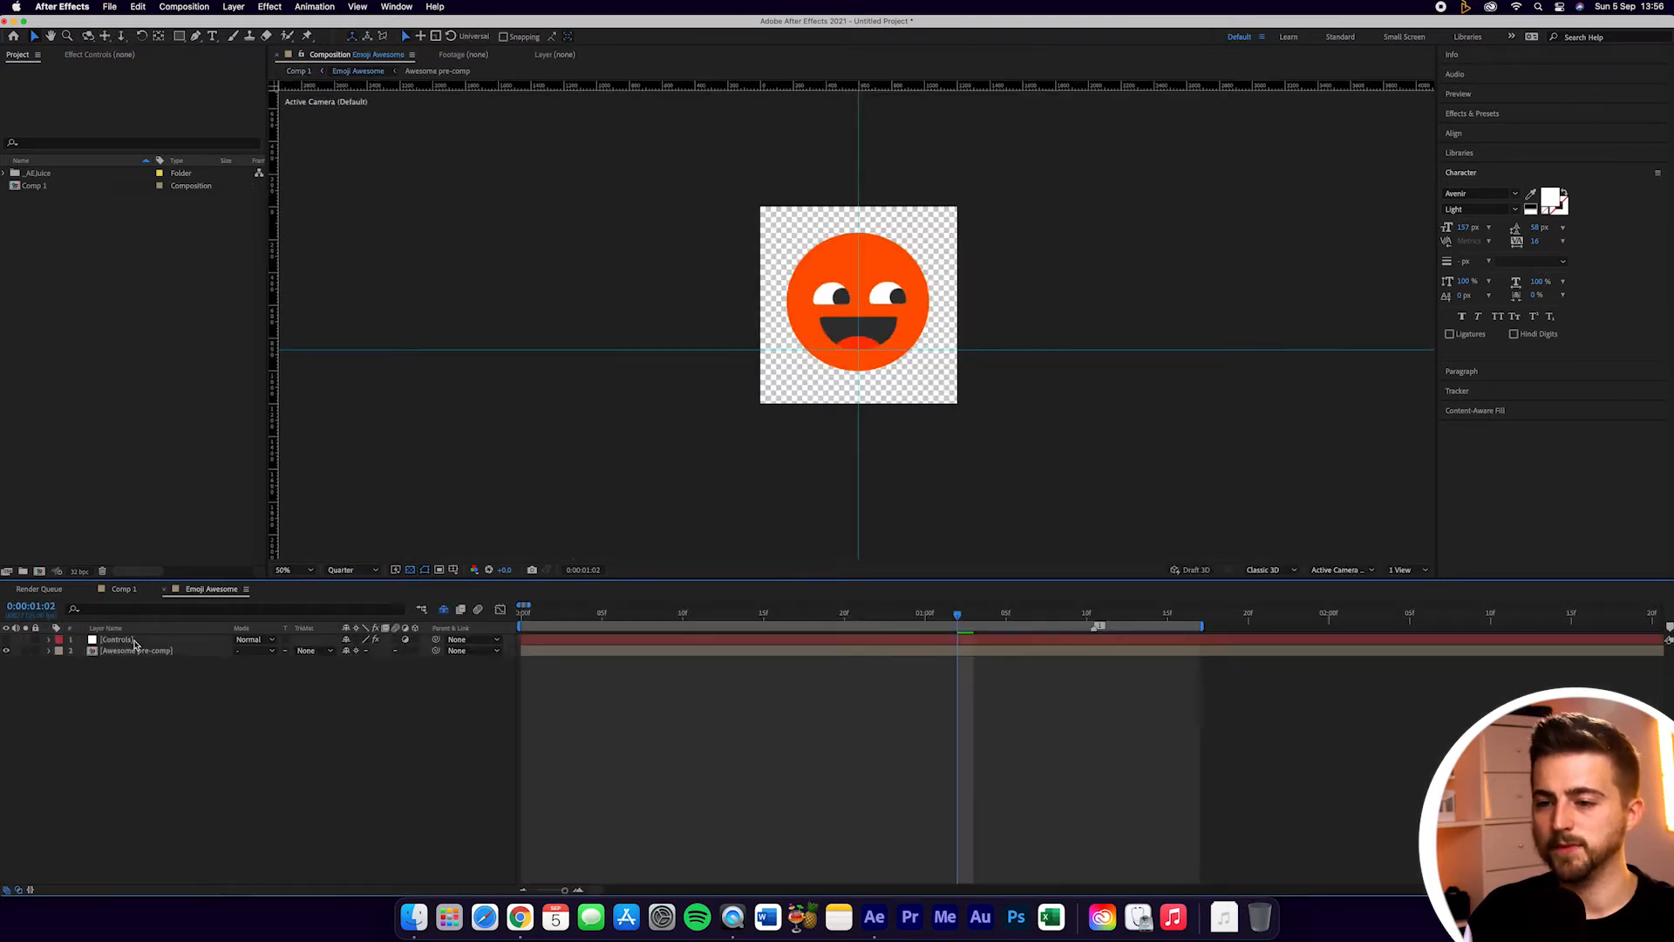
left_click(98, 55)
left_click(149, 93)
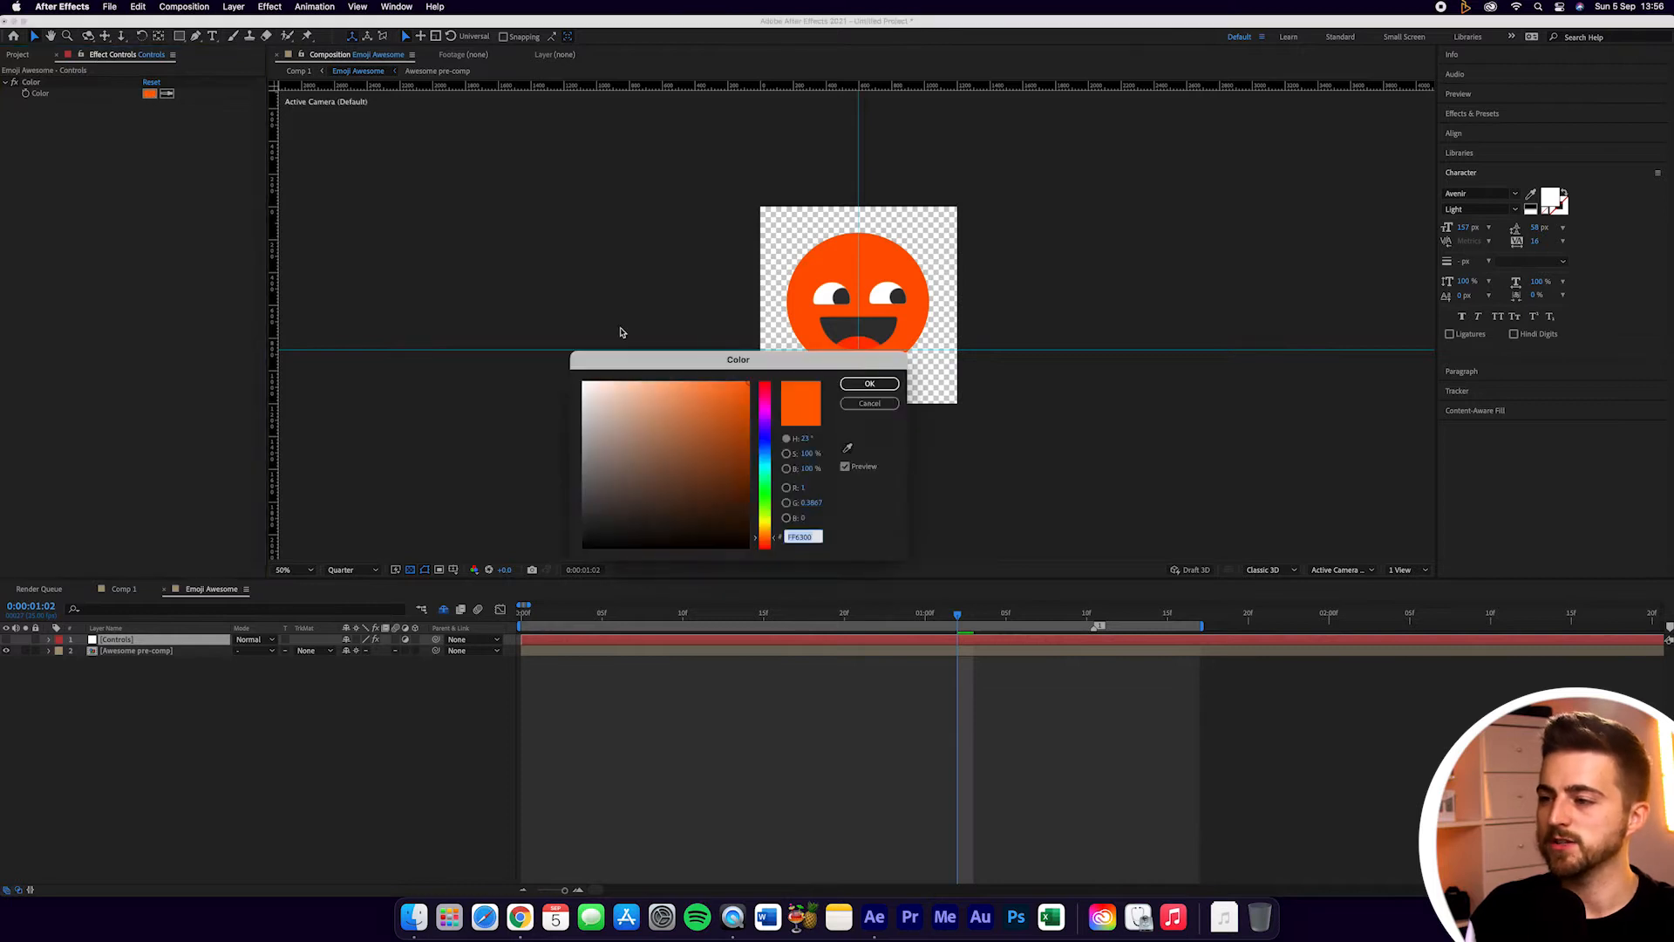
left_click_drag(763, 414, 764, 530)
left_click(869, 384)
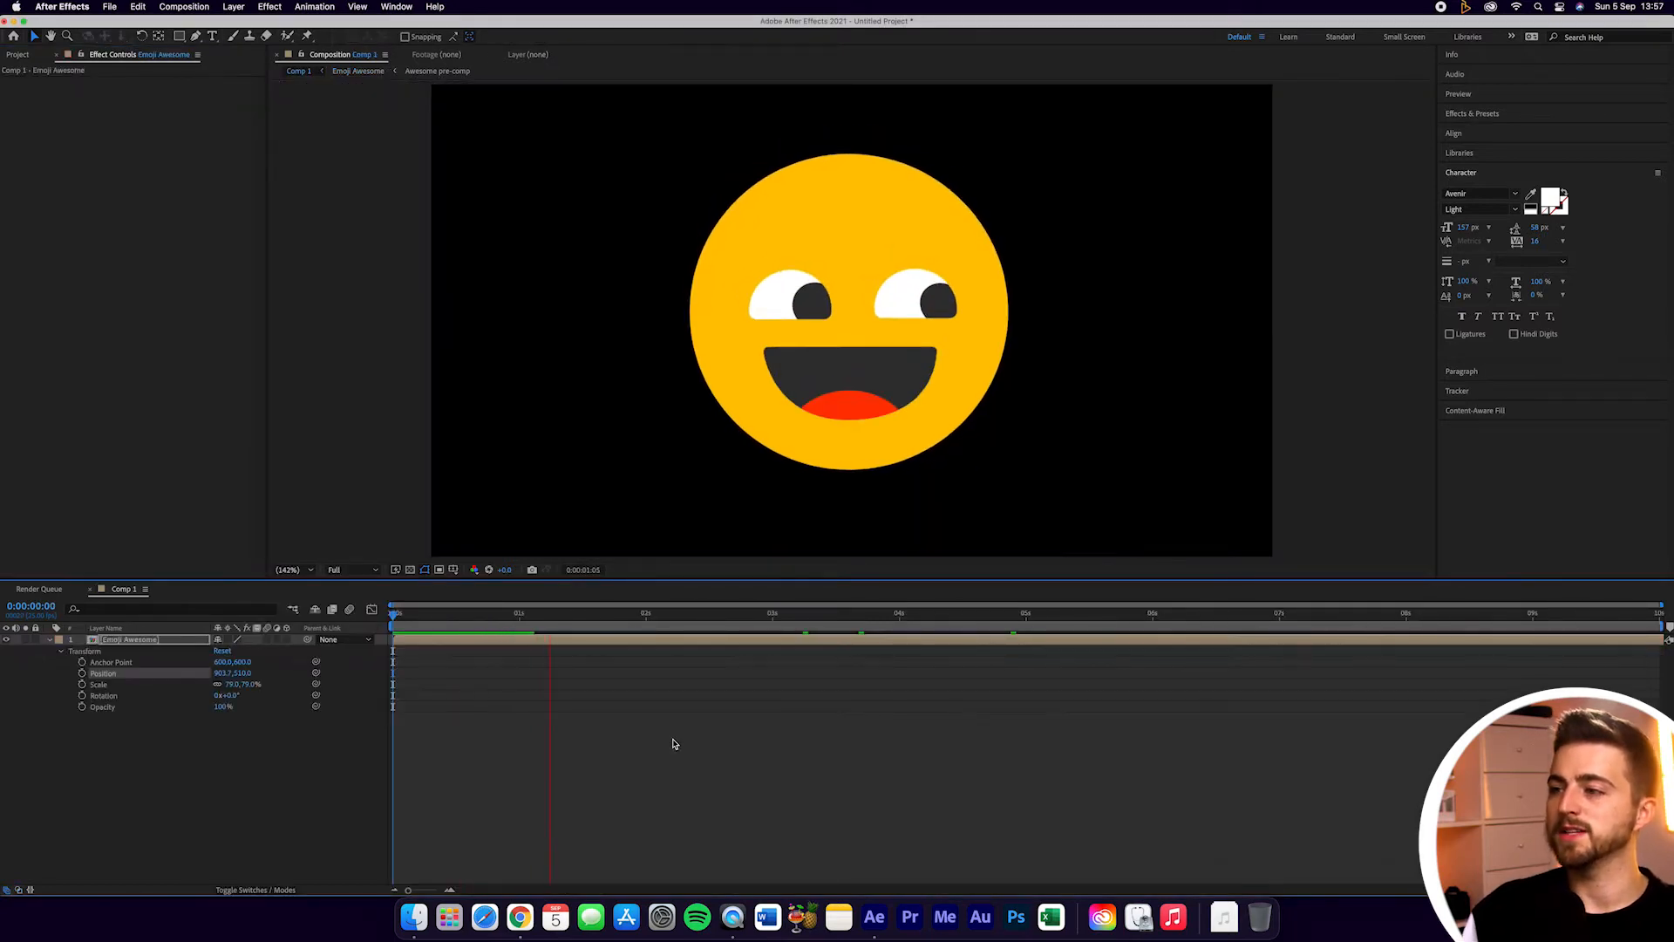
Stop the preview, return Comp 1 to its first frame, and add it to the Render Queue
key("space")
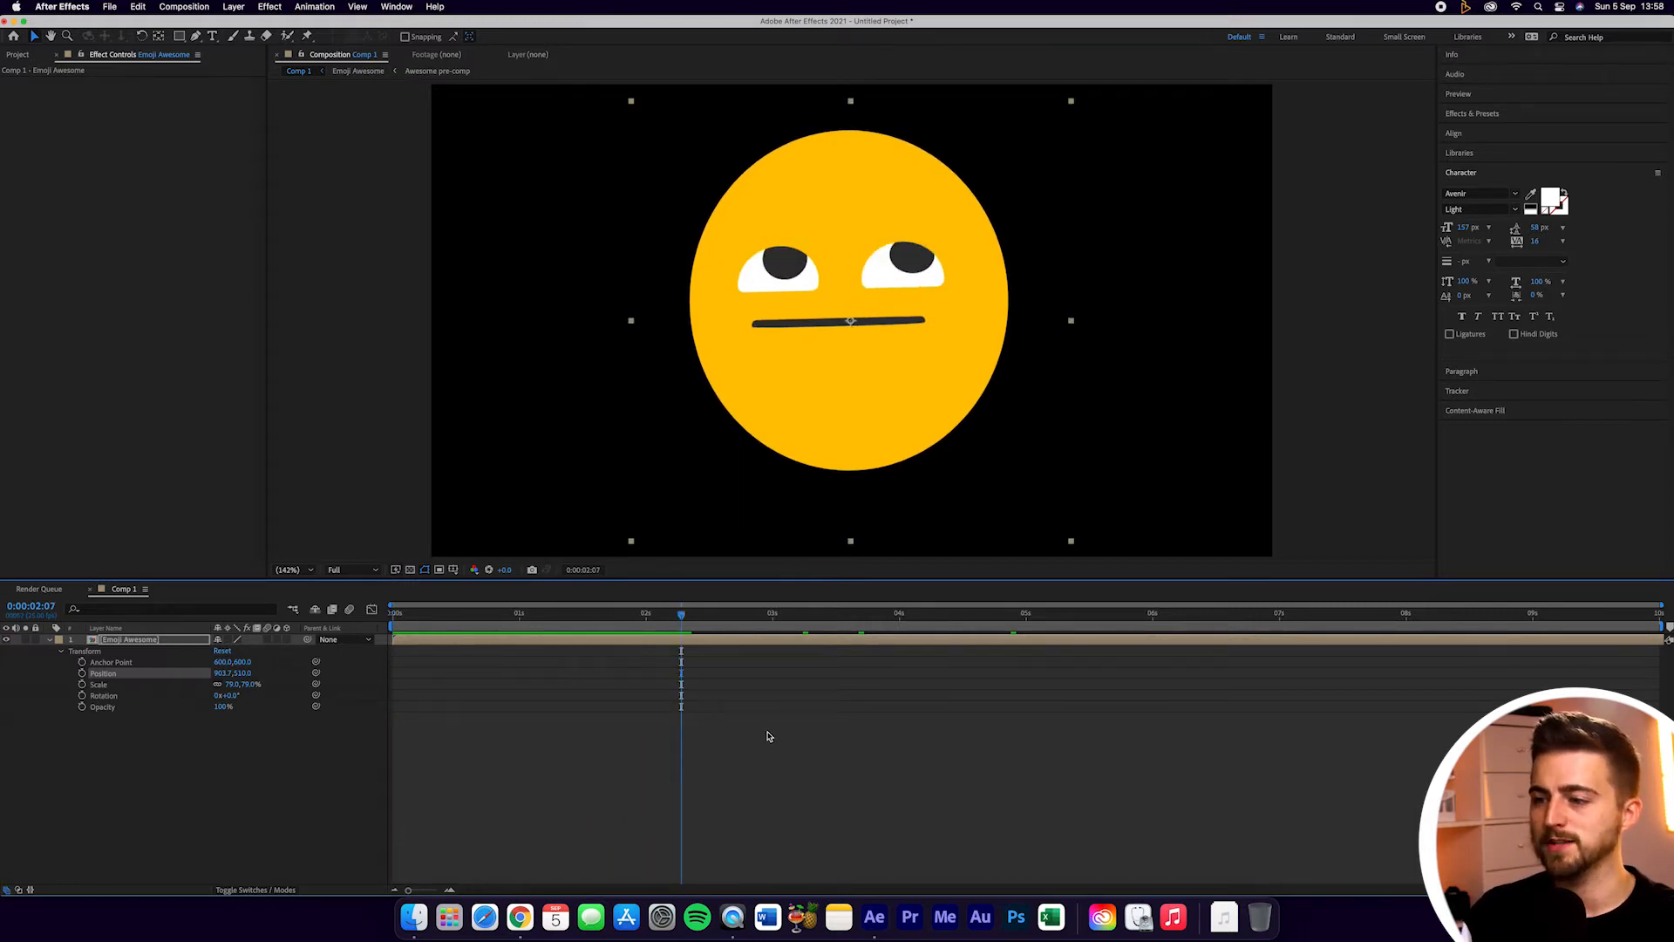
key("Home")
left_click(179, 6)
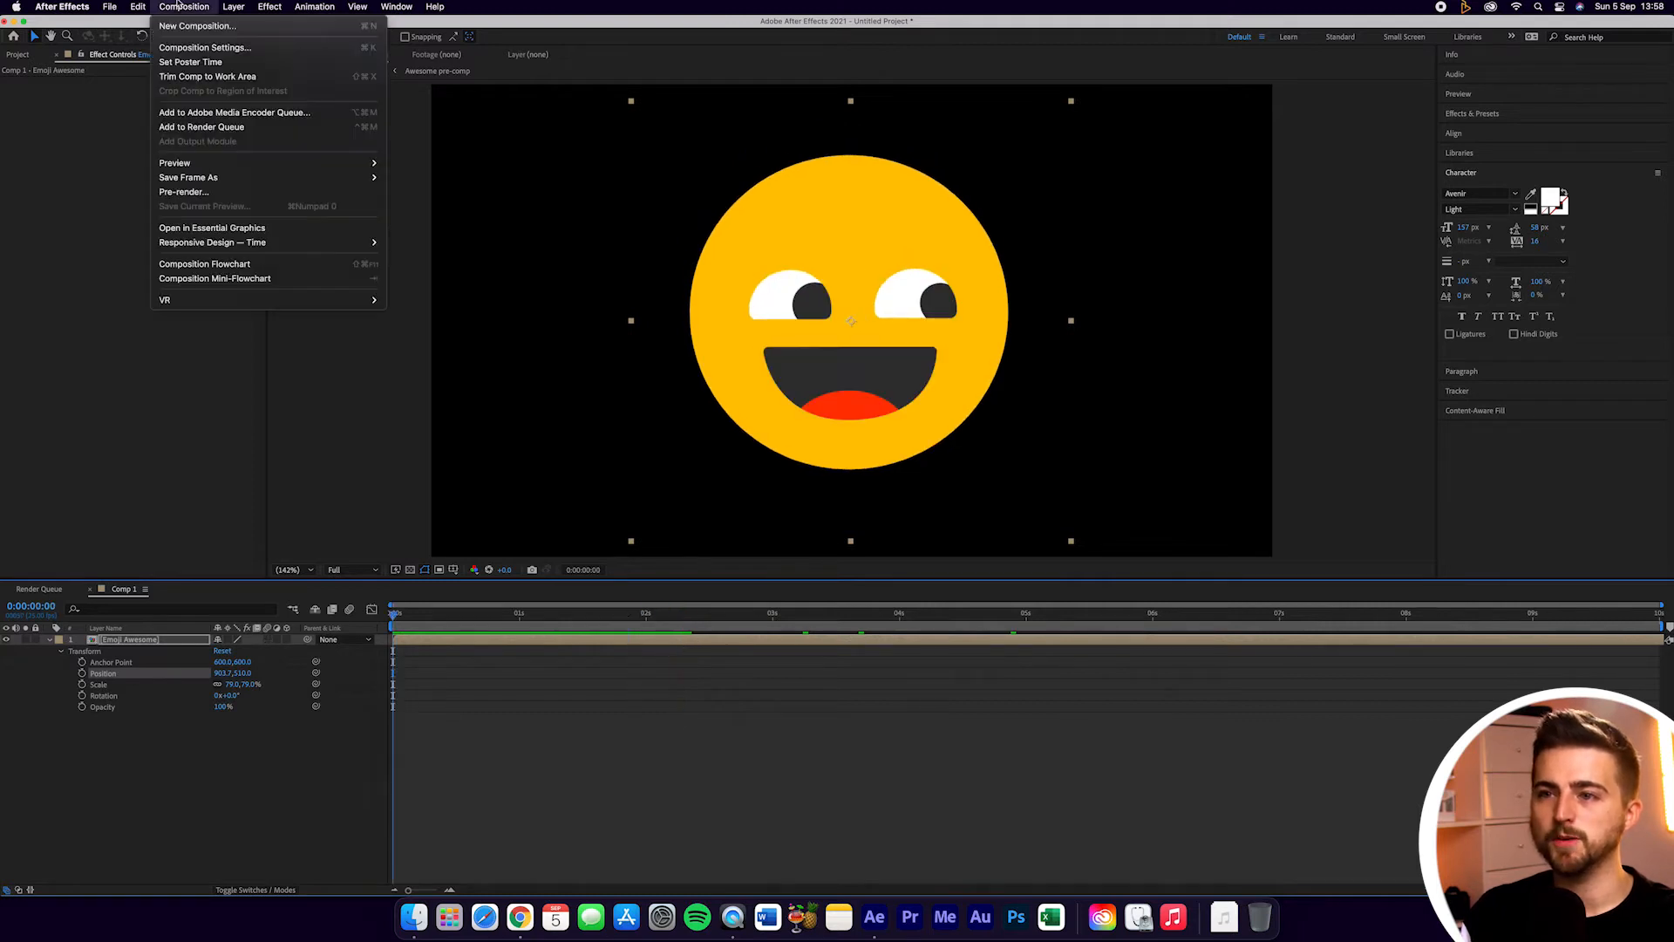
left_click(199, 126)
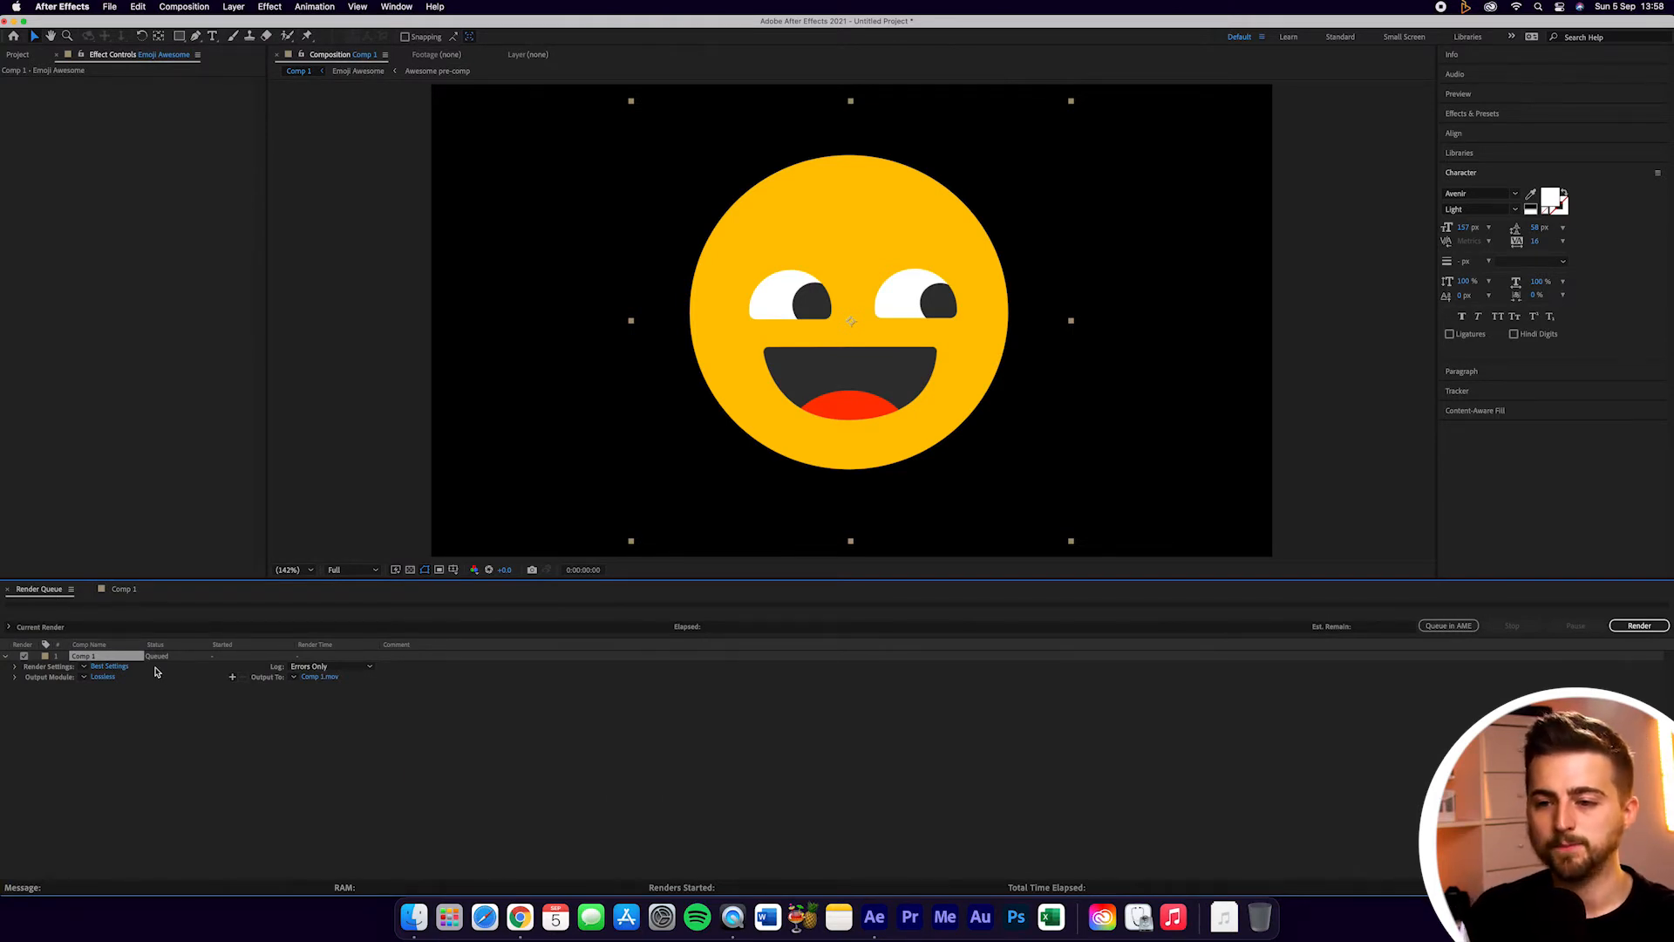
Configure Comp 1's render settings with Best quality and Full resolution
left_click(110, 667)
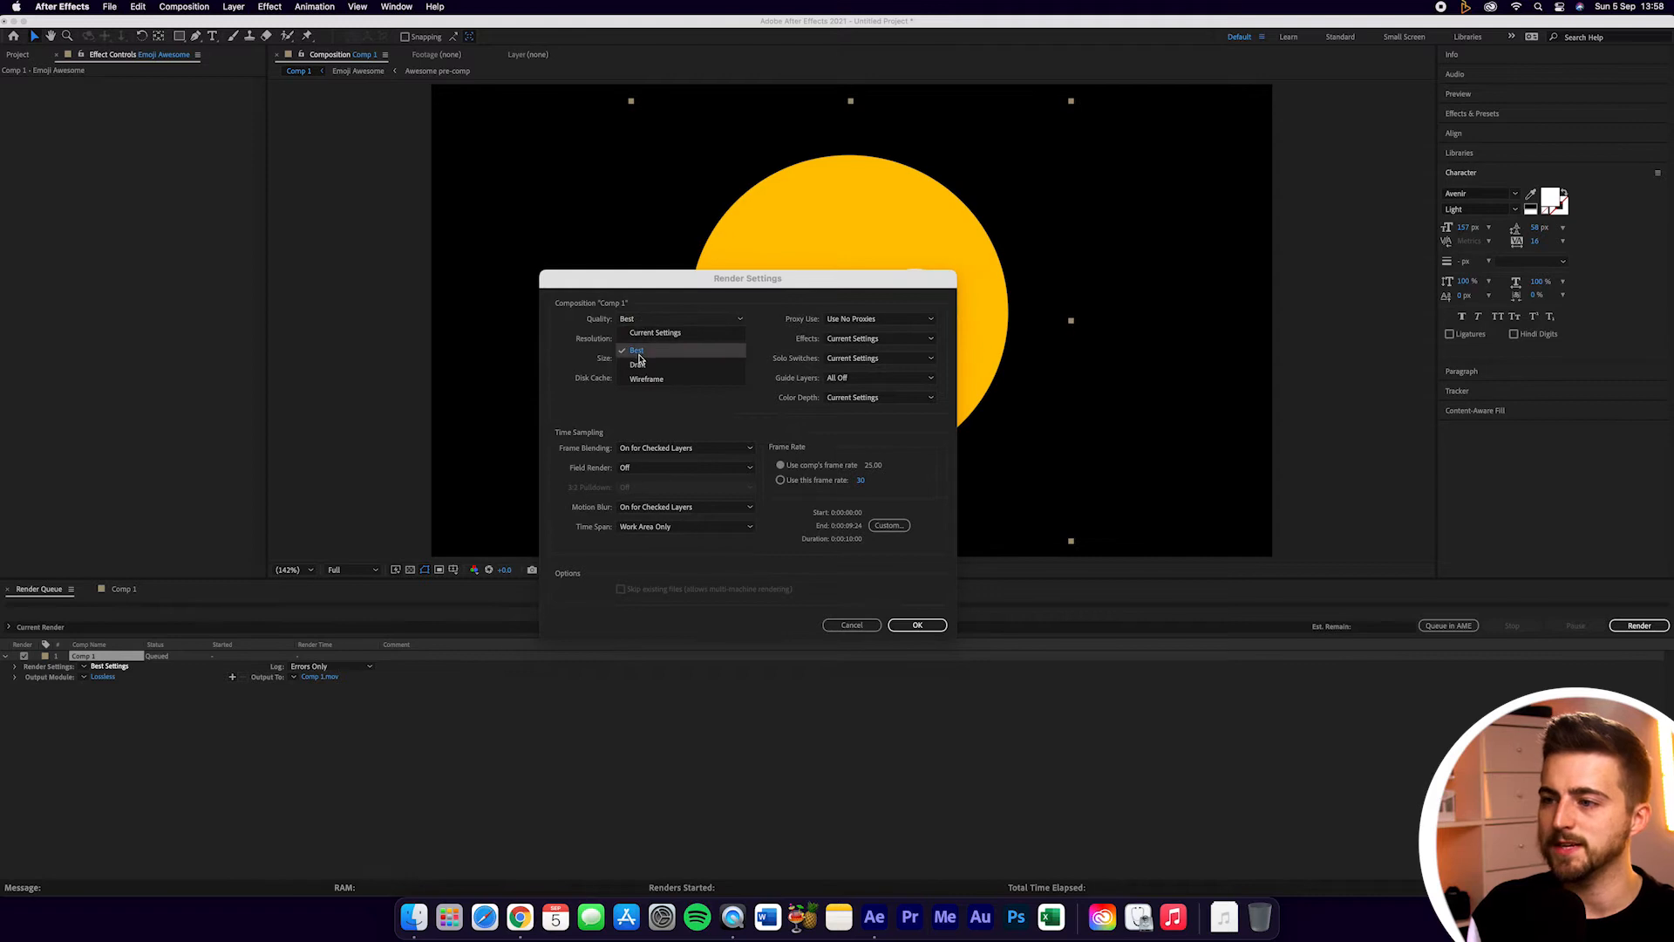
left_click(640, 339)
left_click(635, 370)
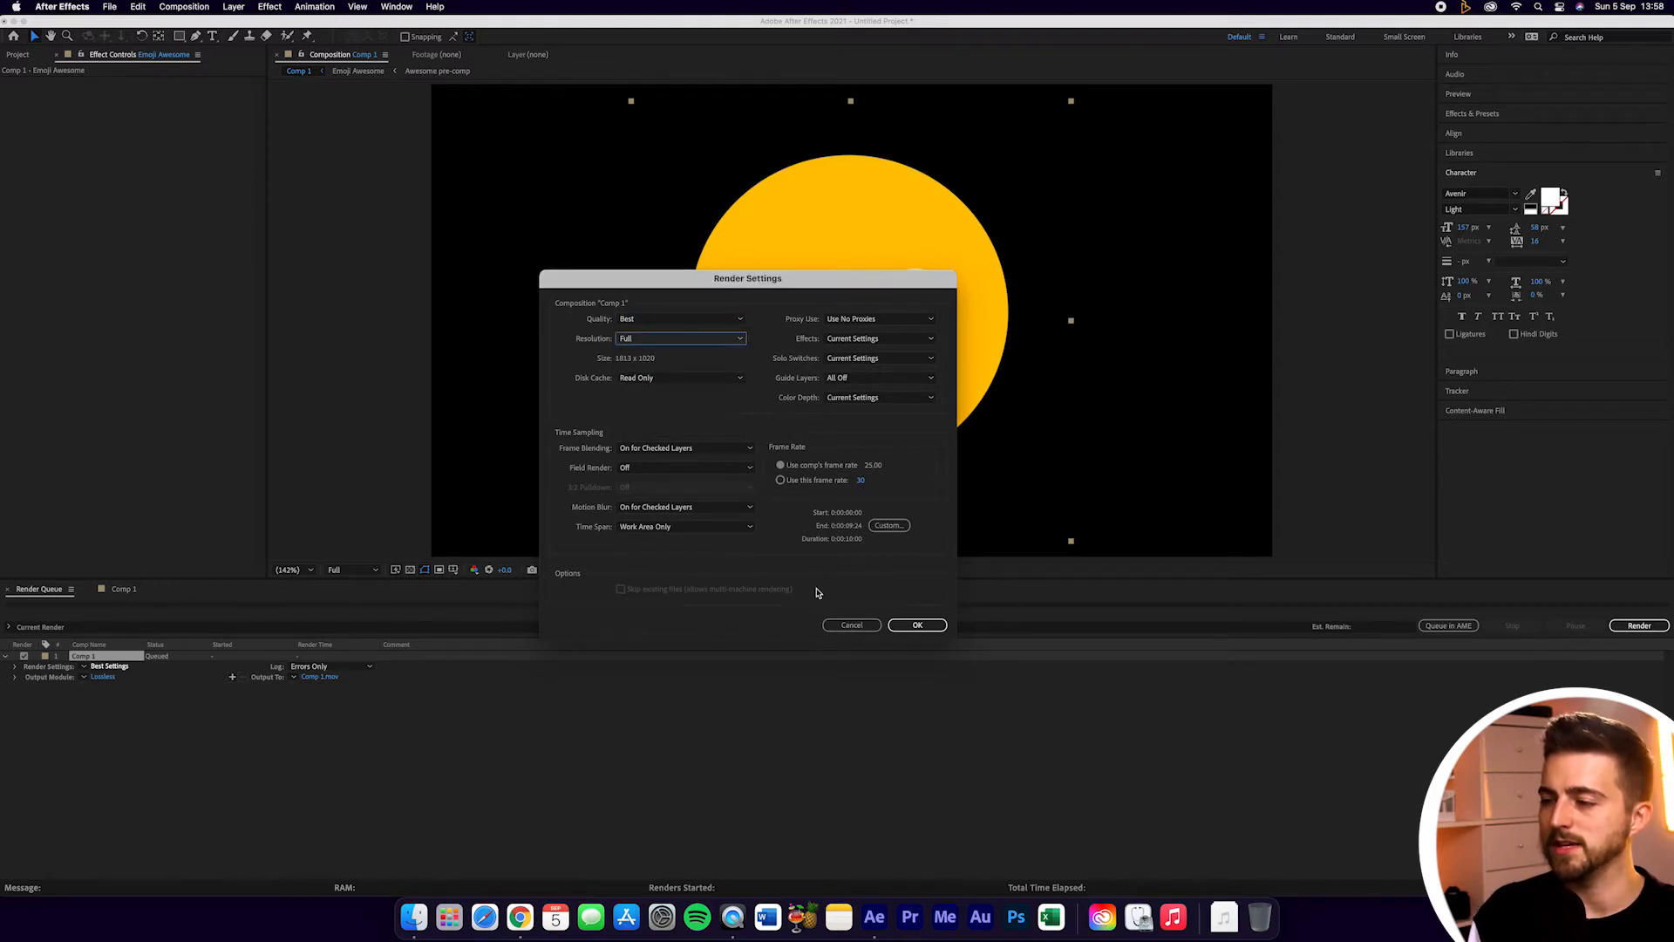
left_click(917, 625)
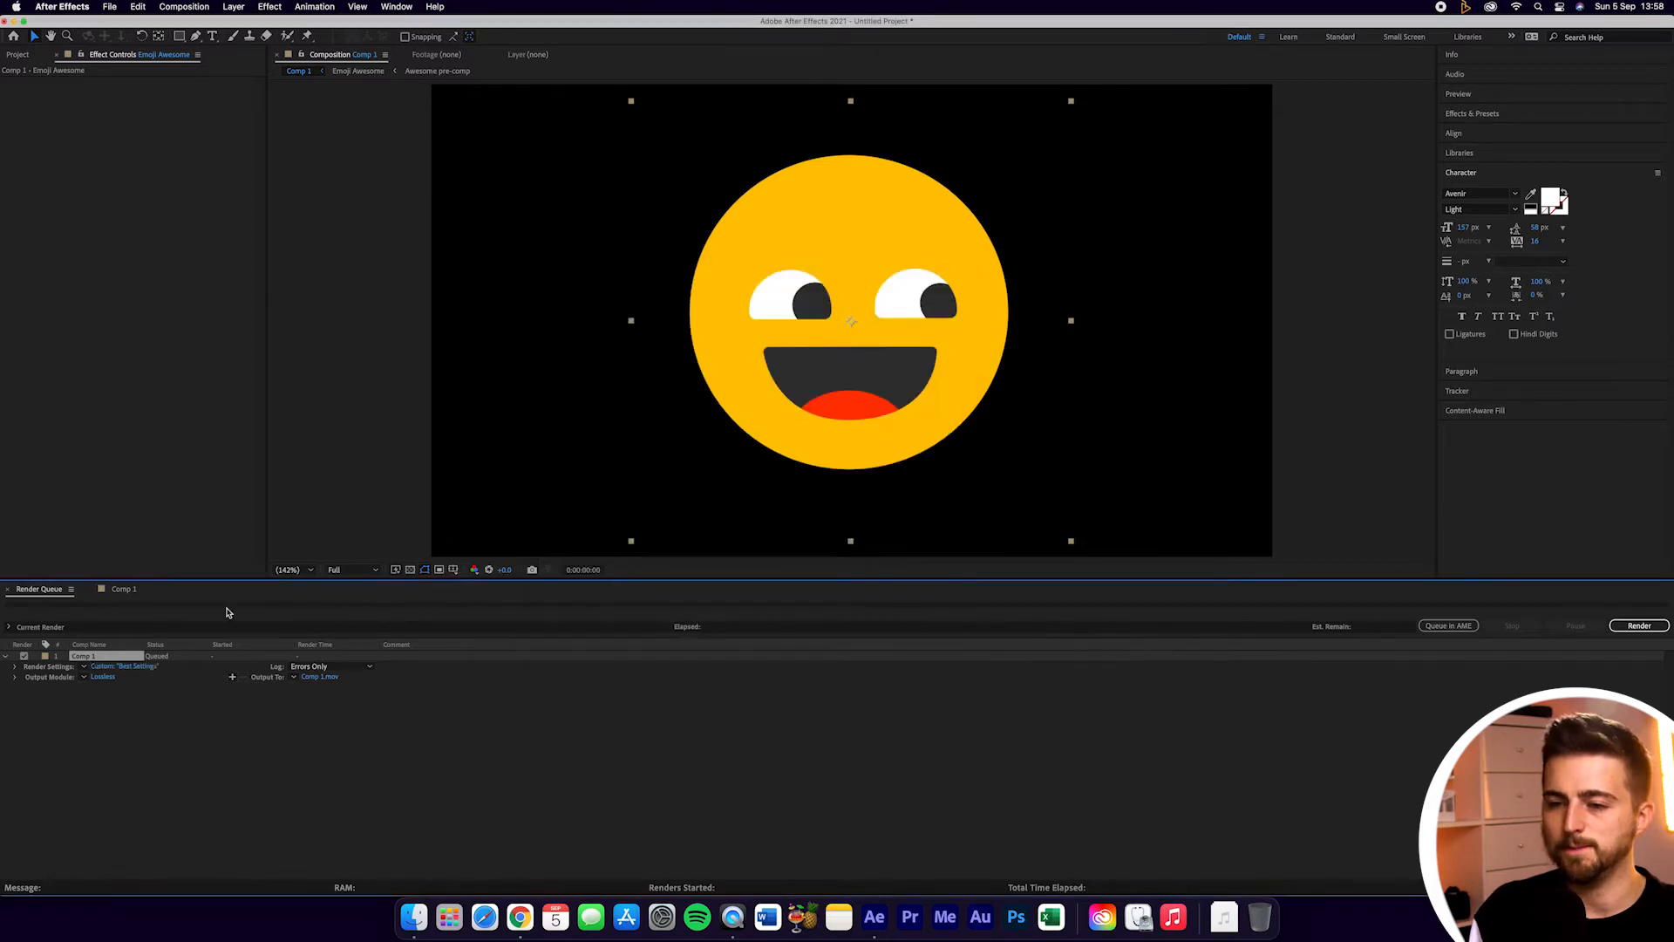
Configure the output module as QuickTime with no post-render action, RGB channels and Millions of Colors depth
left_click(103, 678)
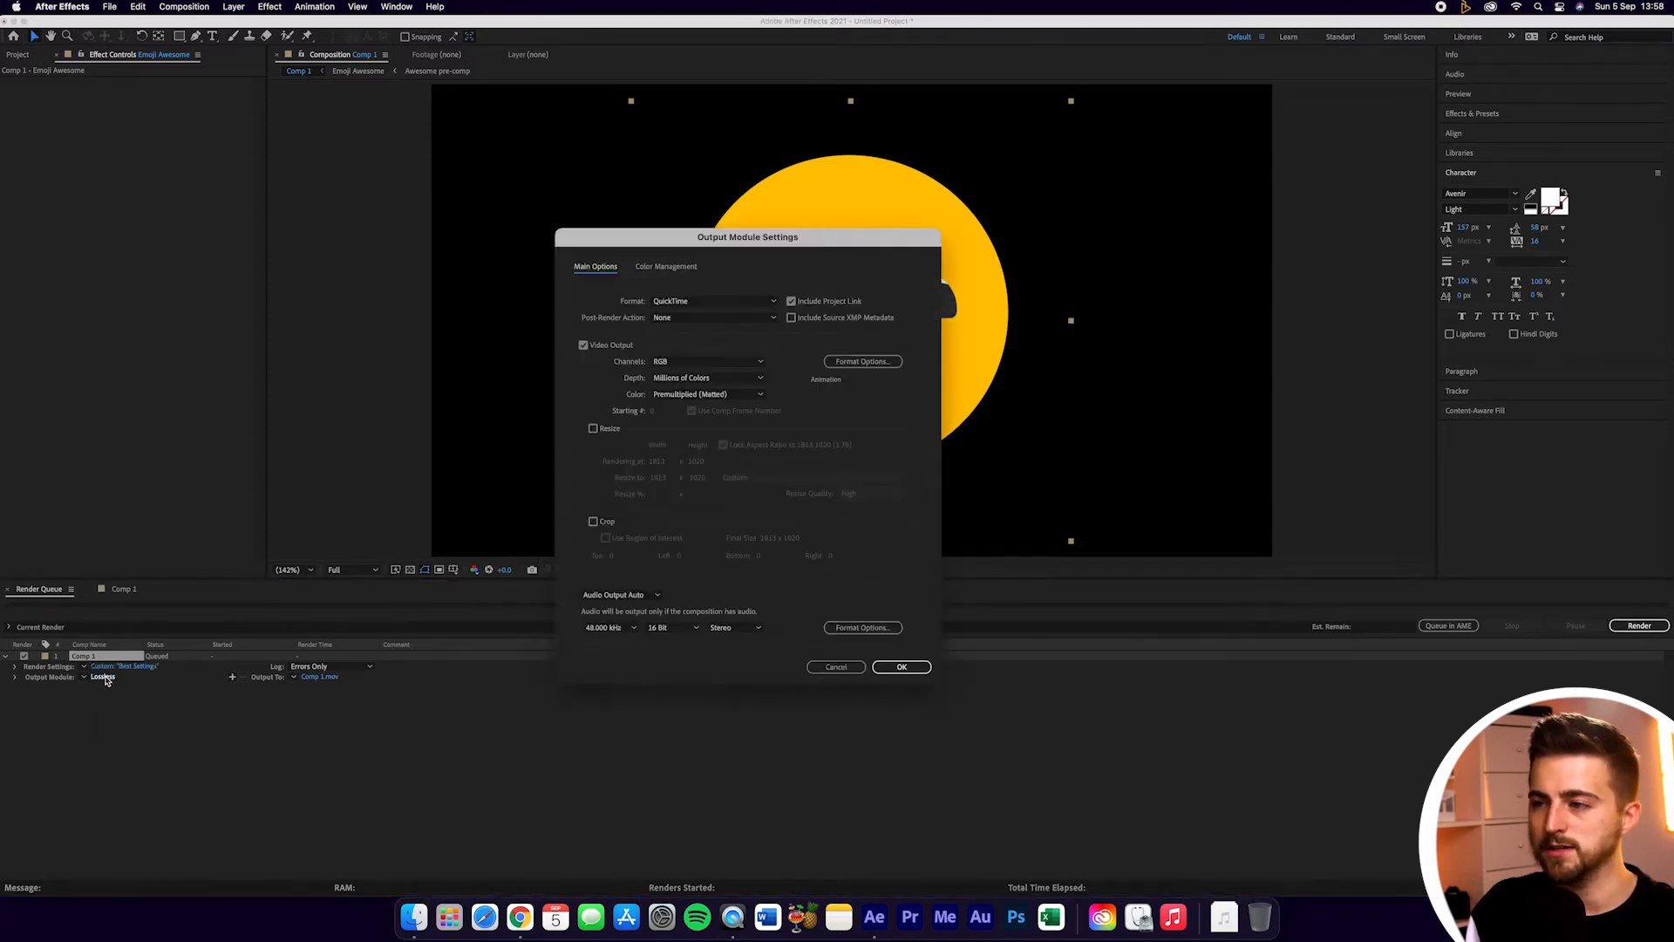
left_click(681, 300)
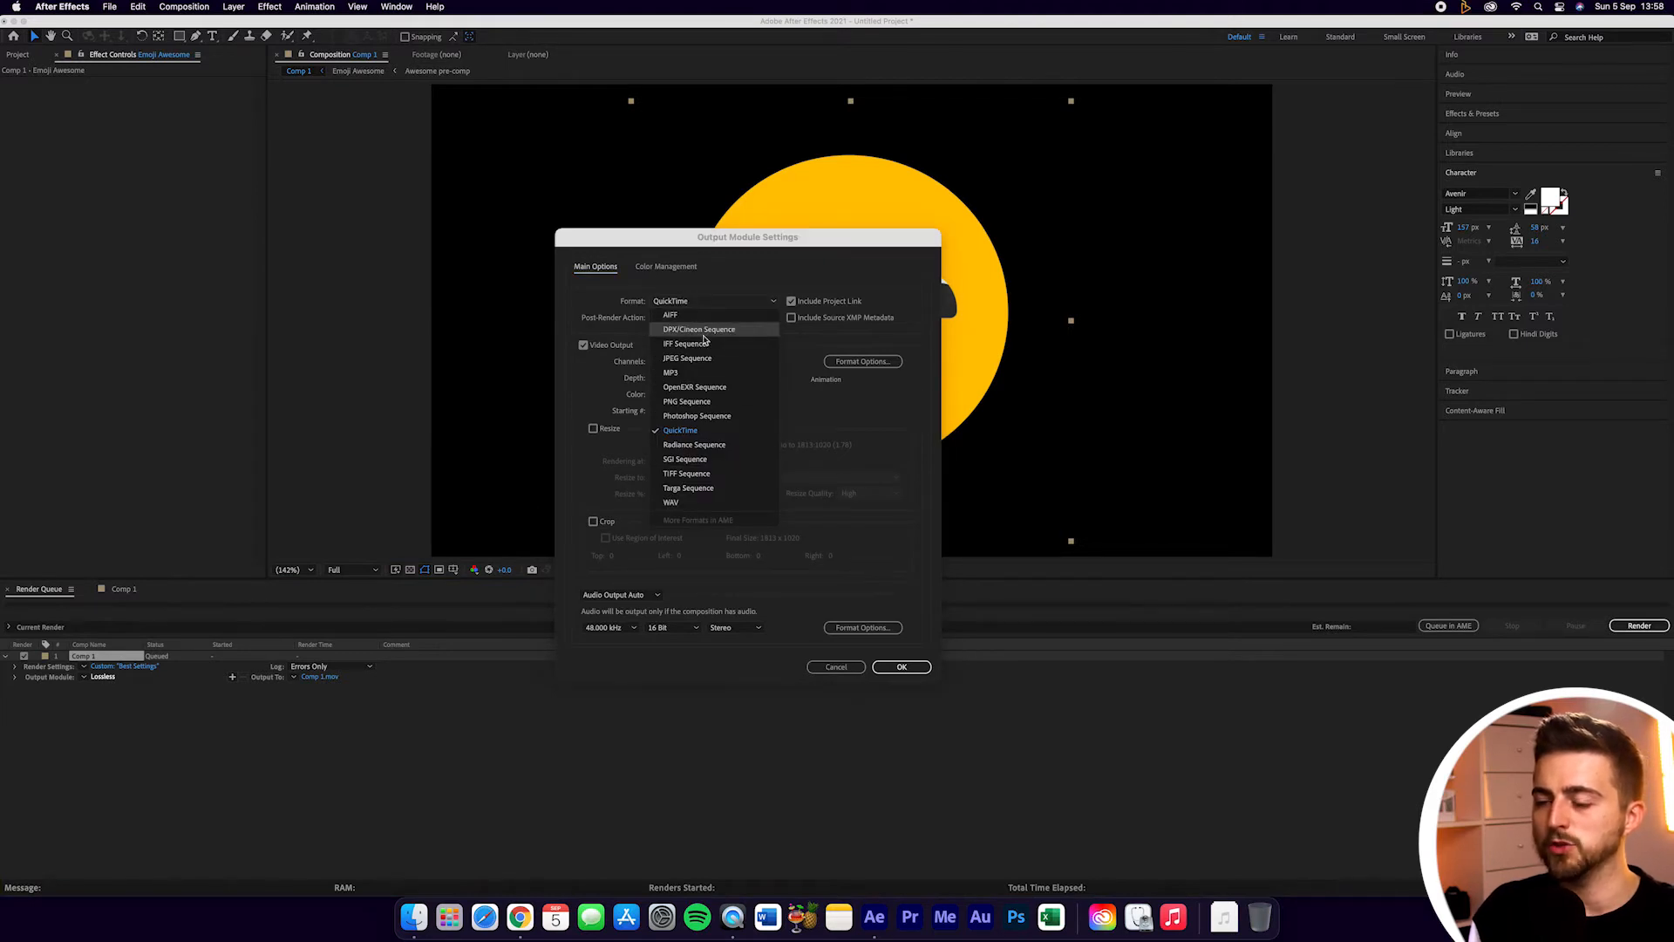
left_click(707, 433)
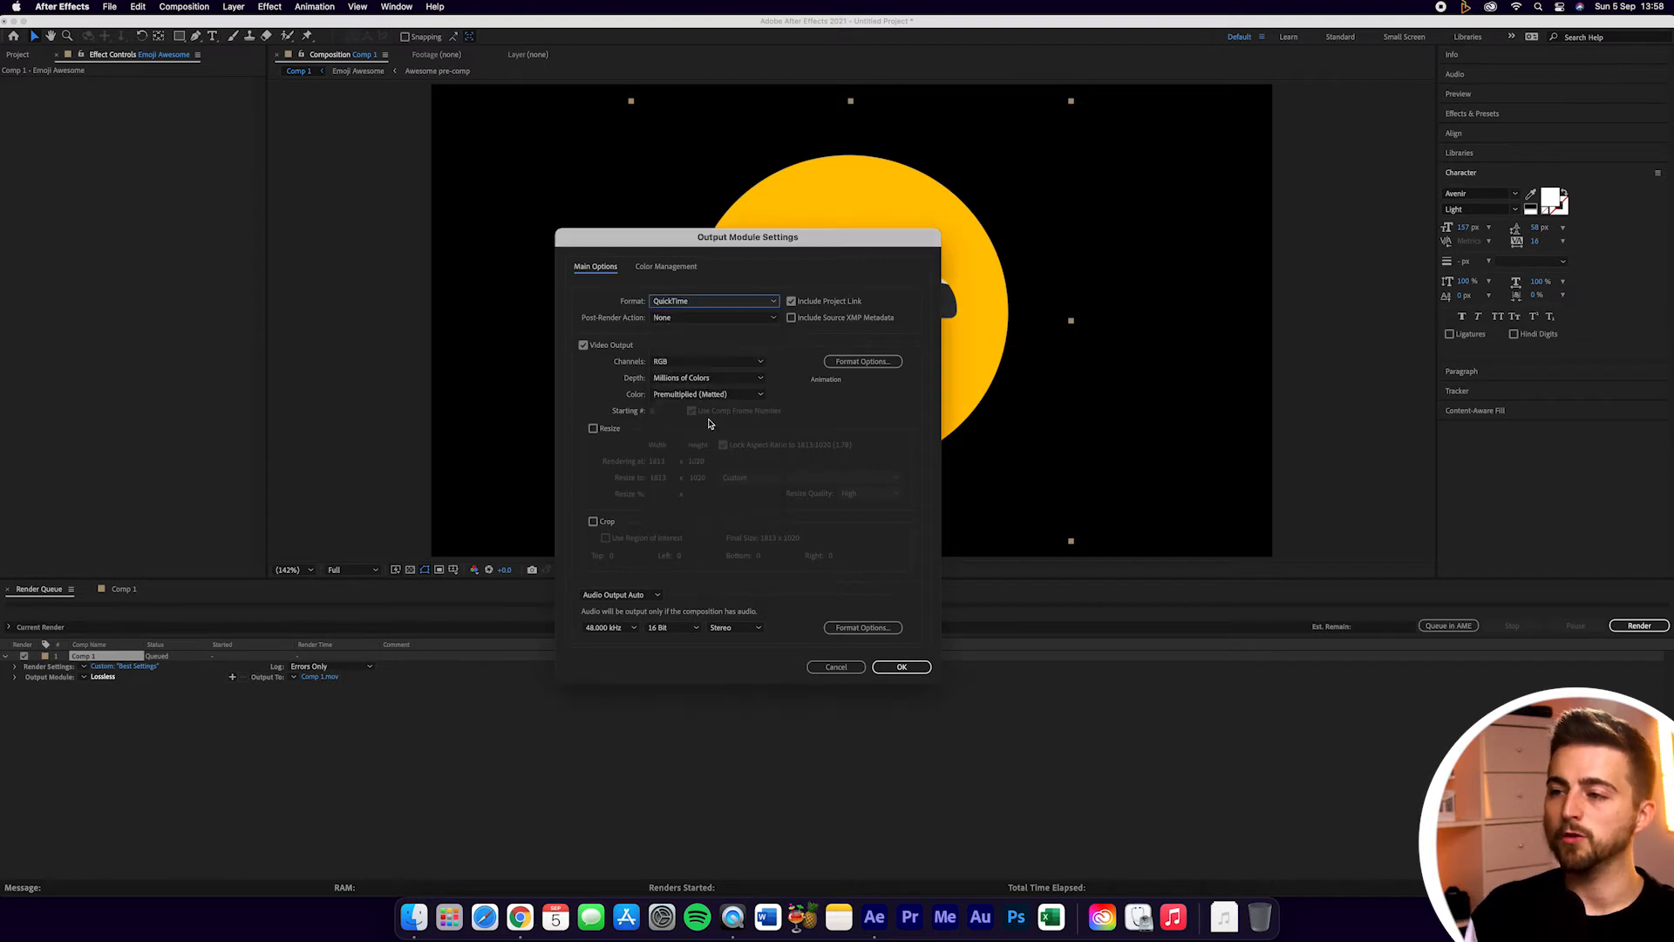
left_click(691, 320)
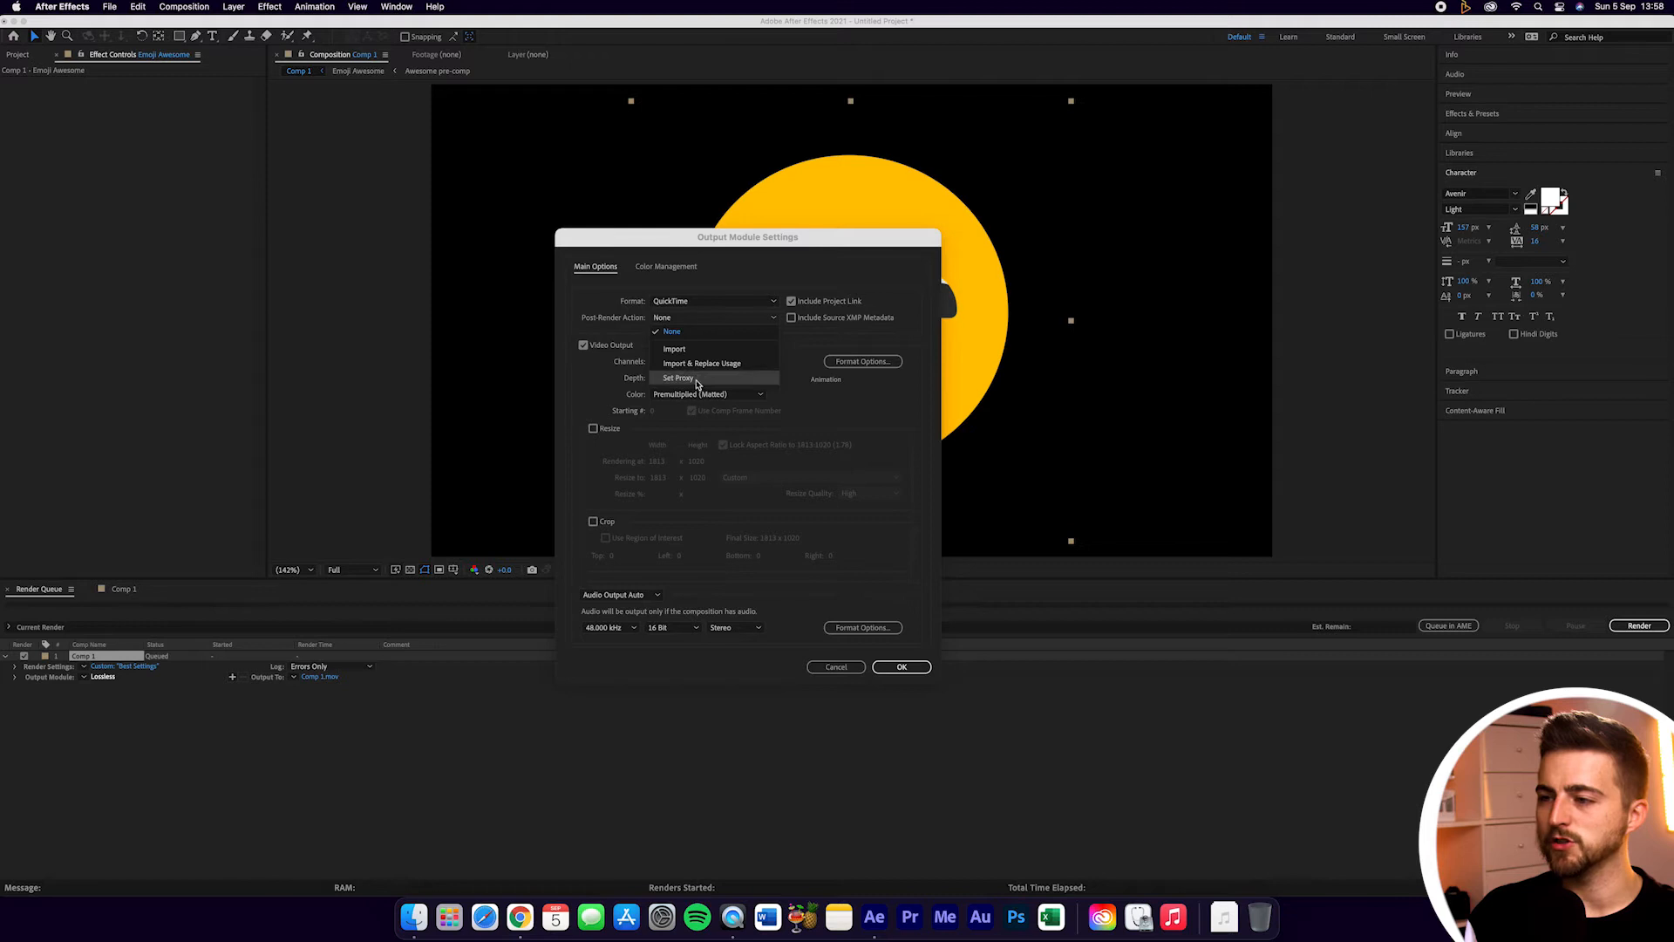
left_click(674, 331)
left_click(673, 362)
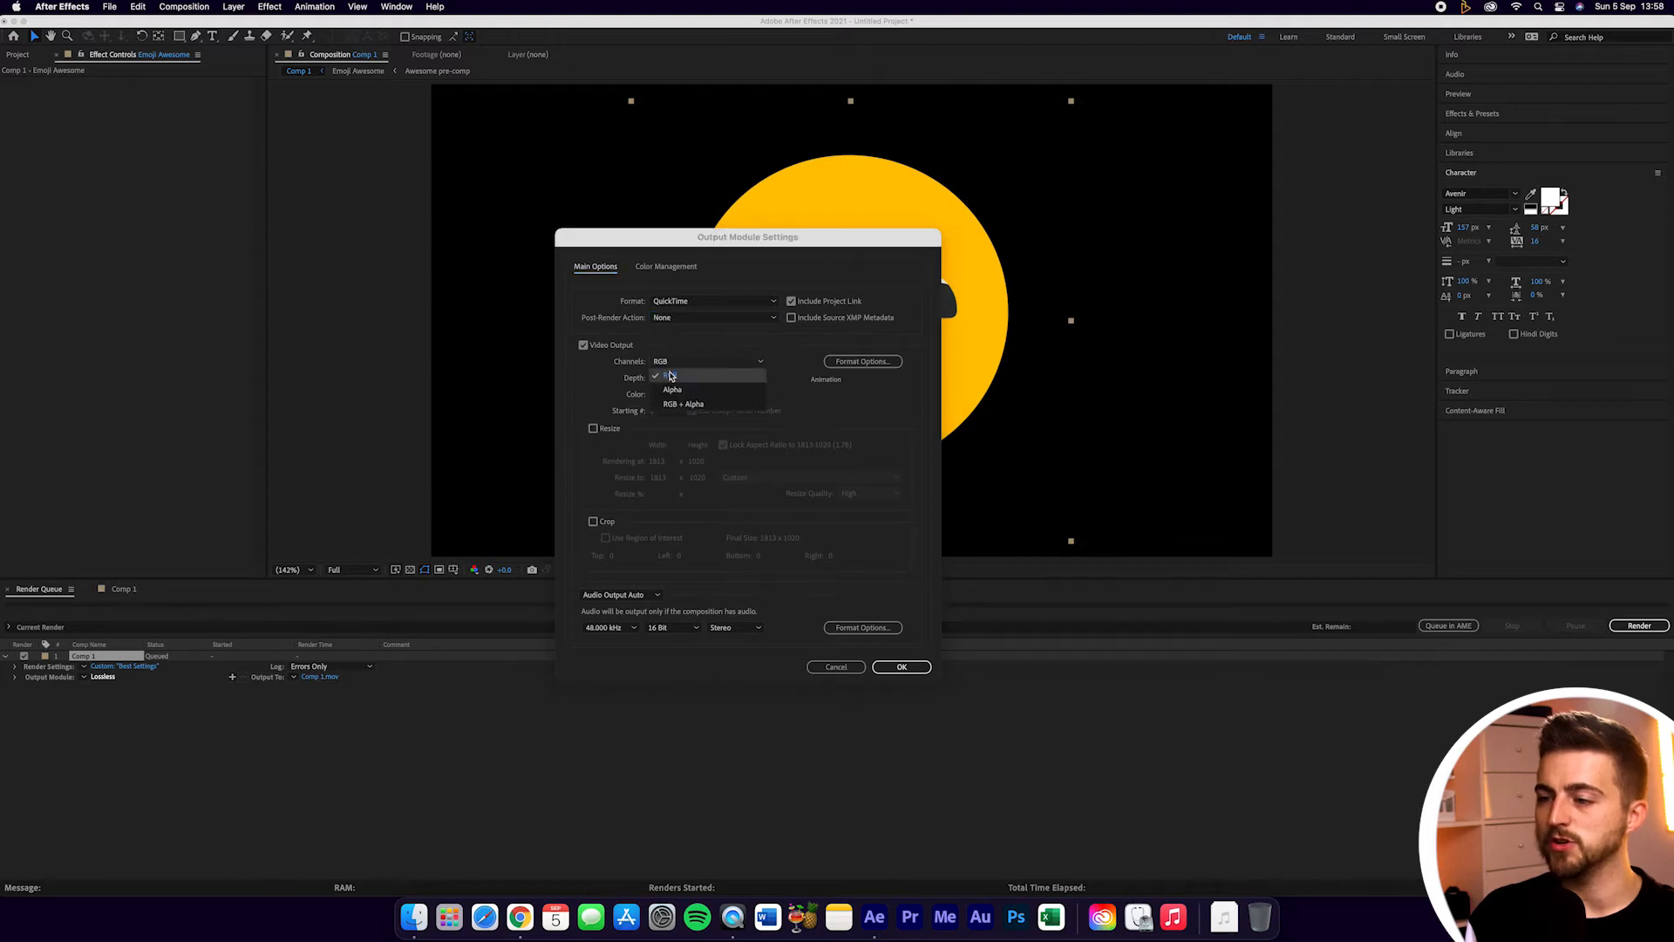
left_click(671, 376)
left_click(692, 375)
left_click(687, 378)
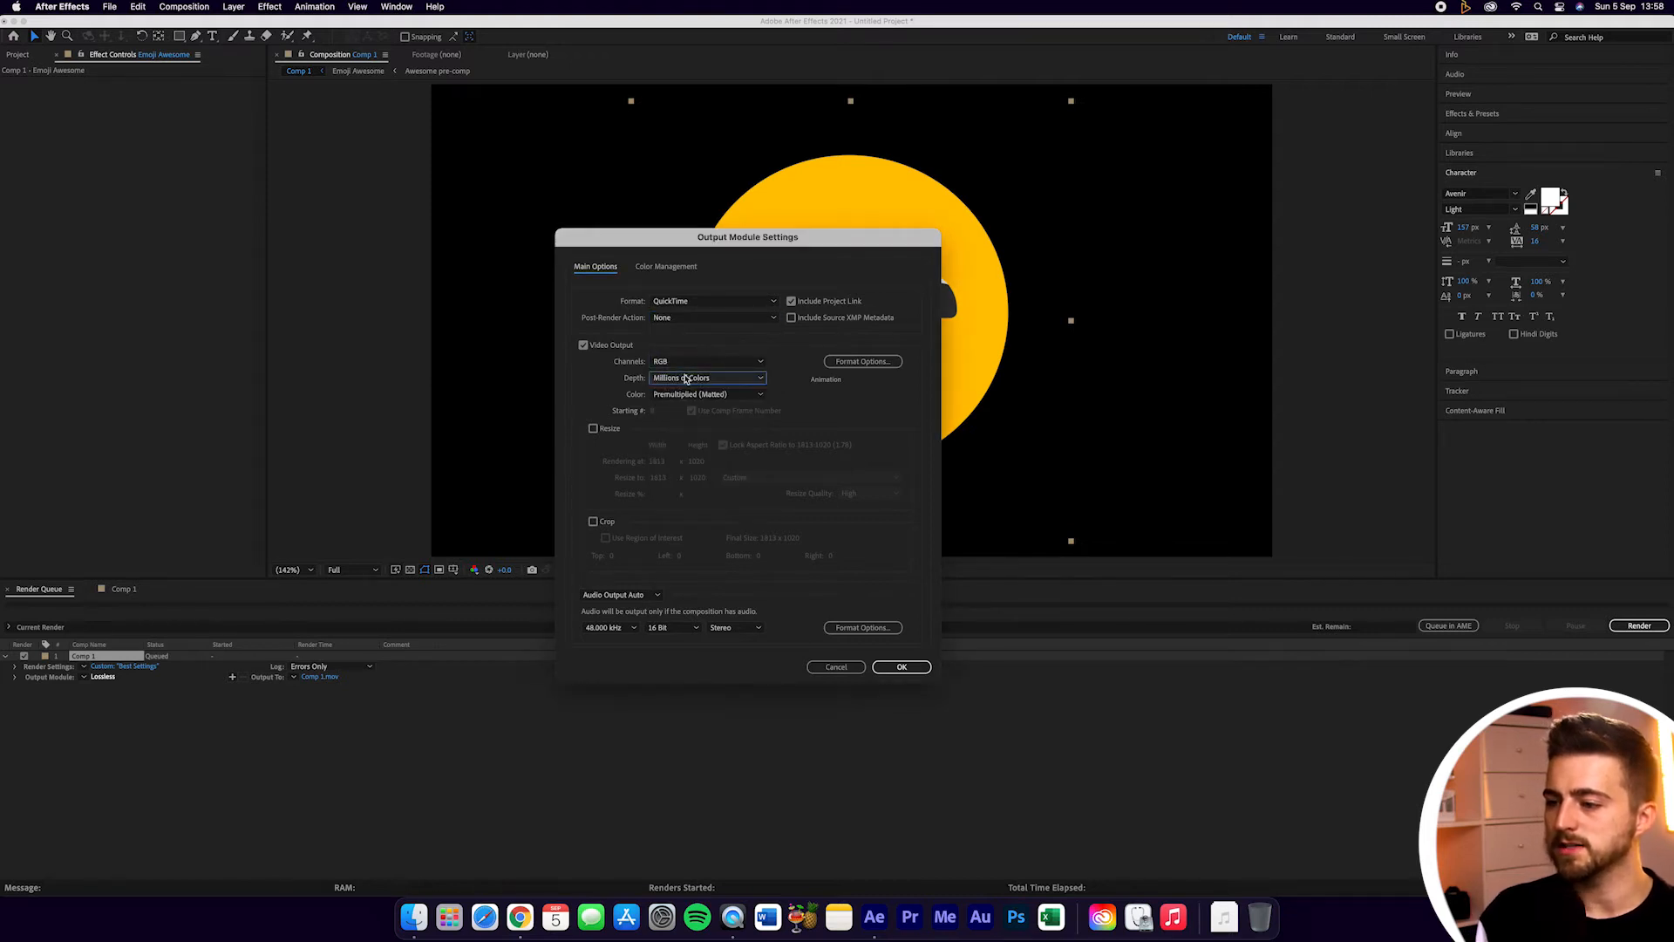
left_click(902, 668)
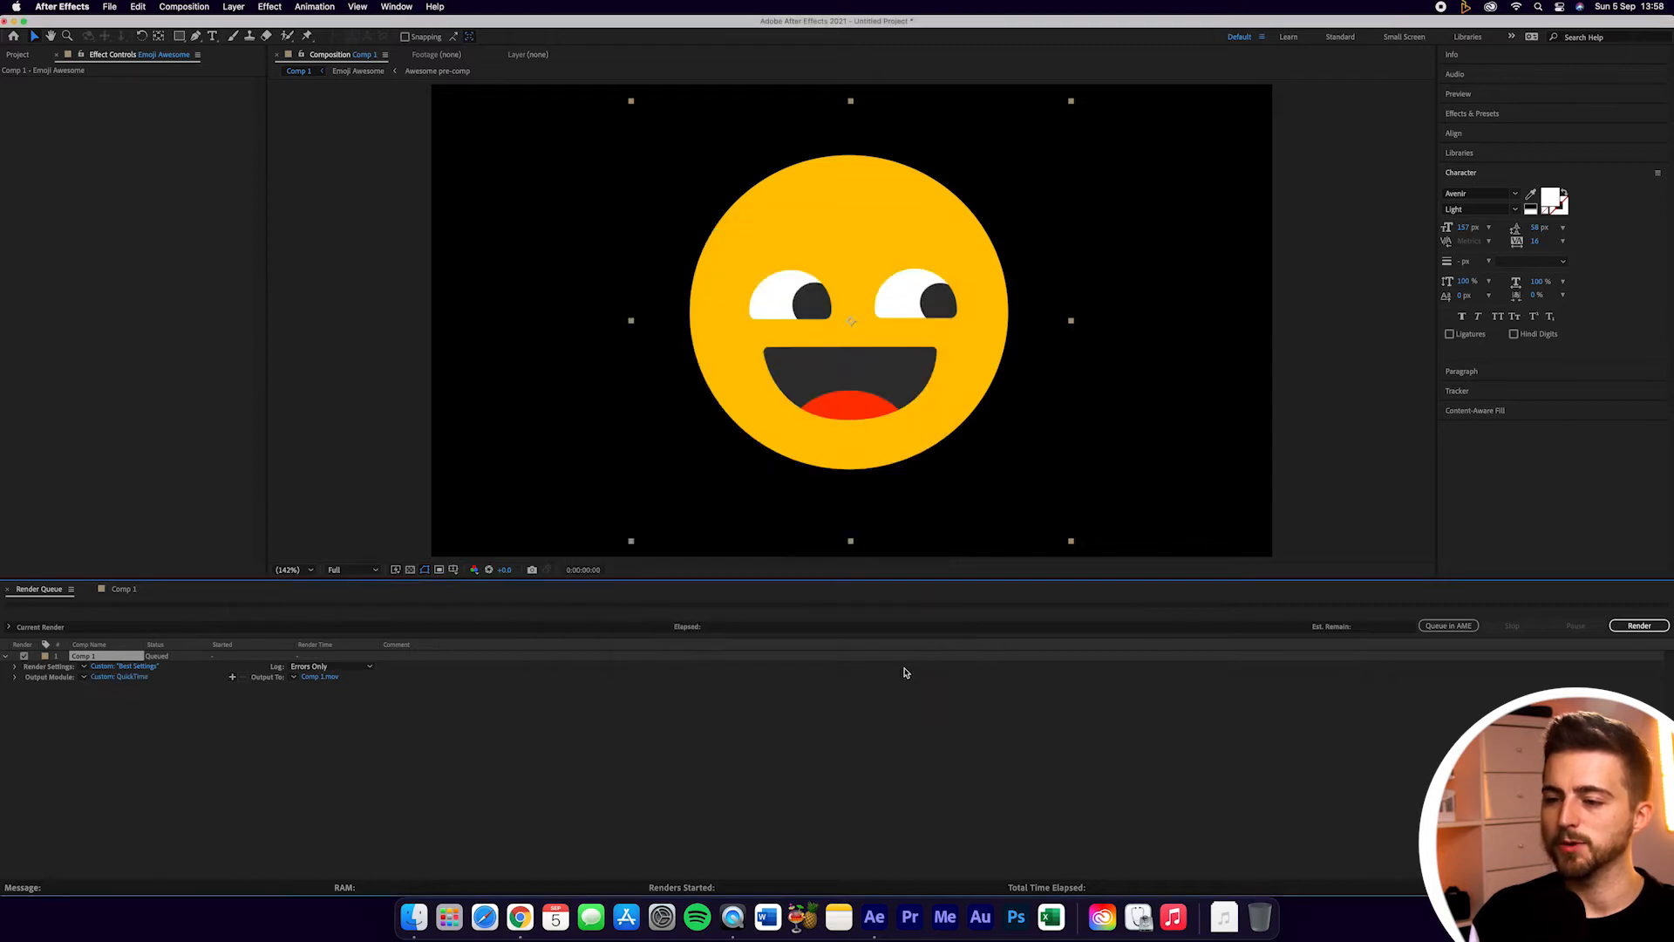
Set Comp 1's render output to Emoji.mov on the Desktop and start rendering the queue
left_click(319, 677)
left_click(617, 269)
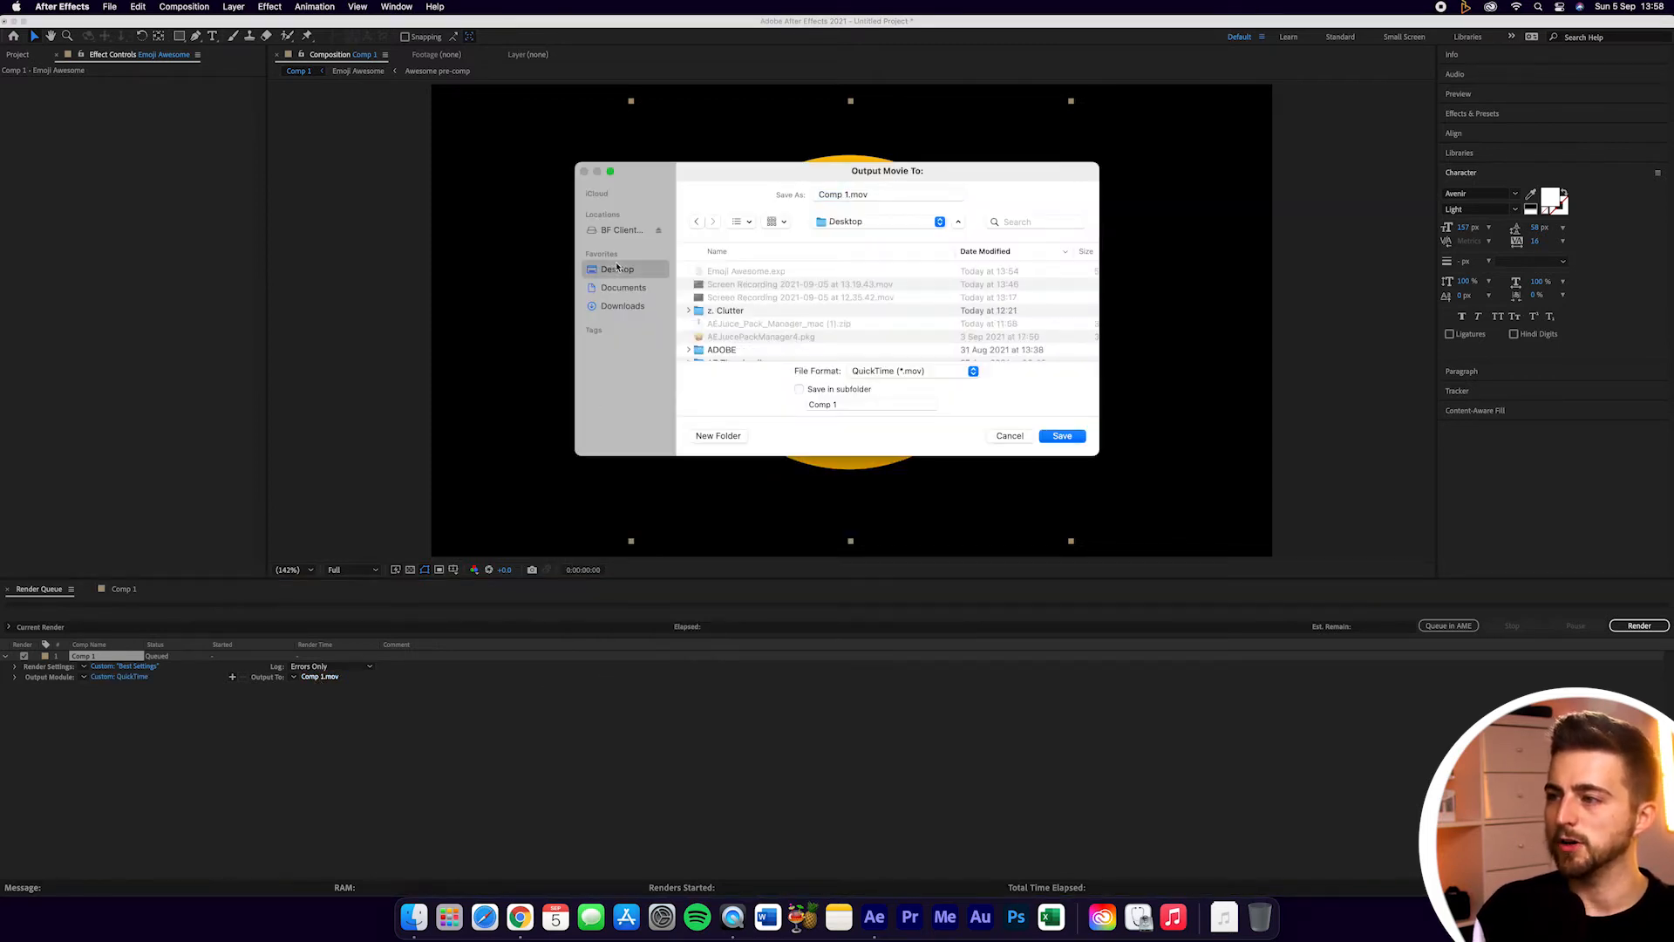
left_click(846, 196)
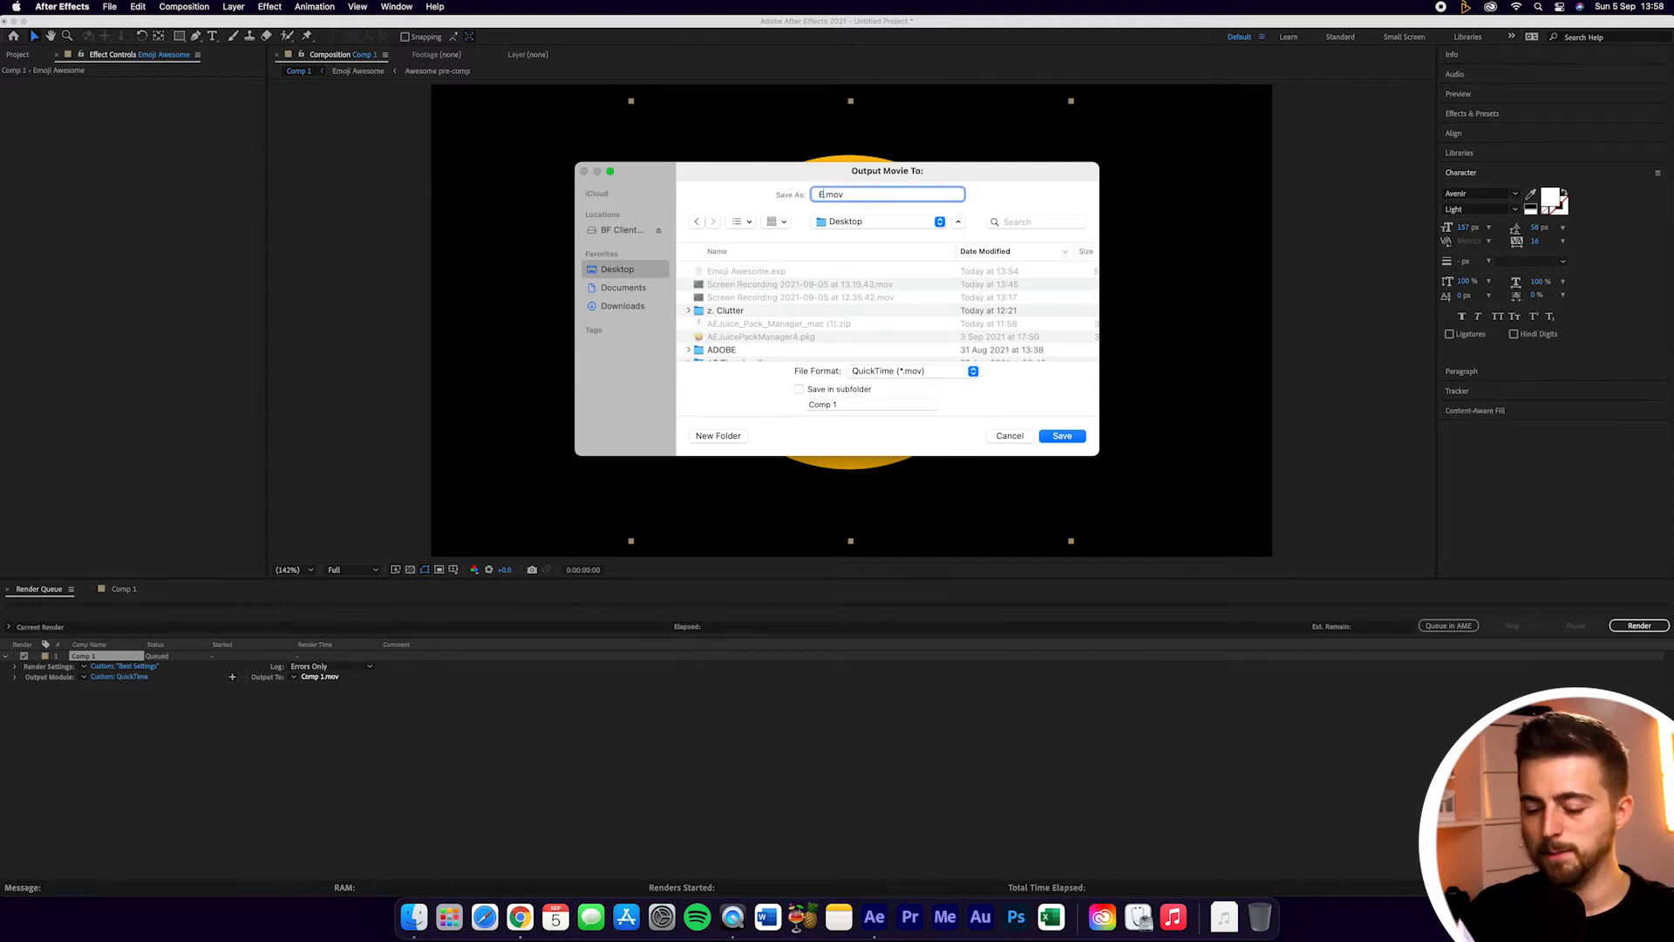
type("Emoji")
key("Return")
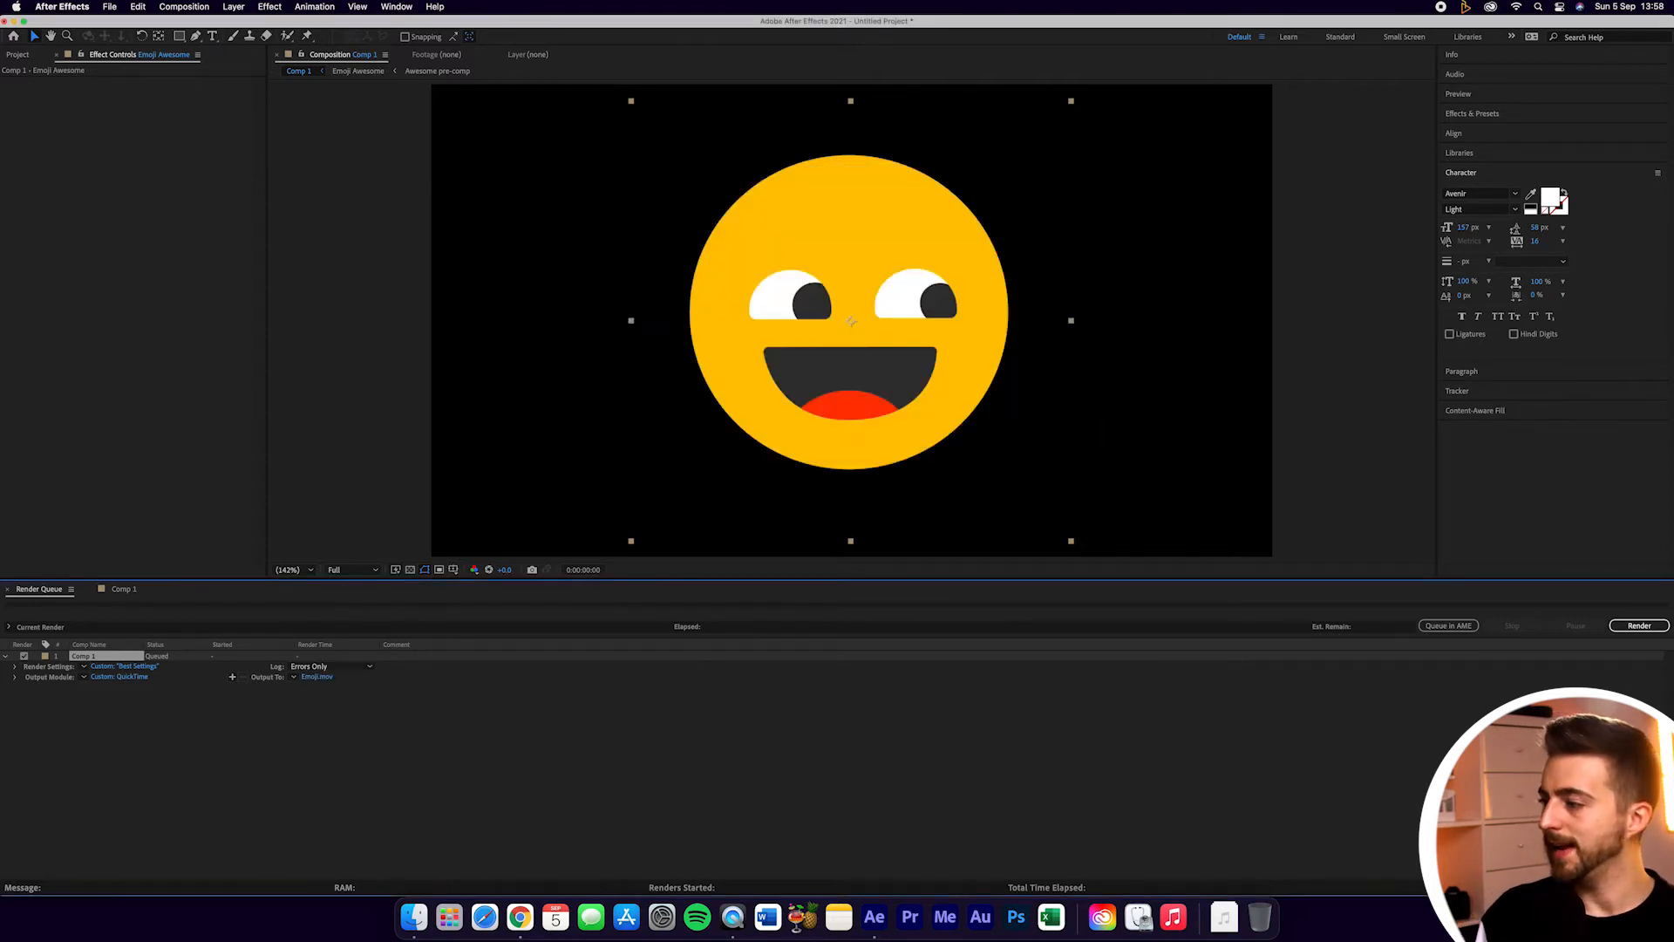
left_click(1640, 626)
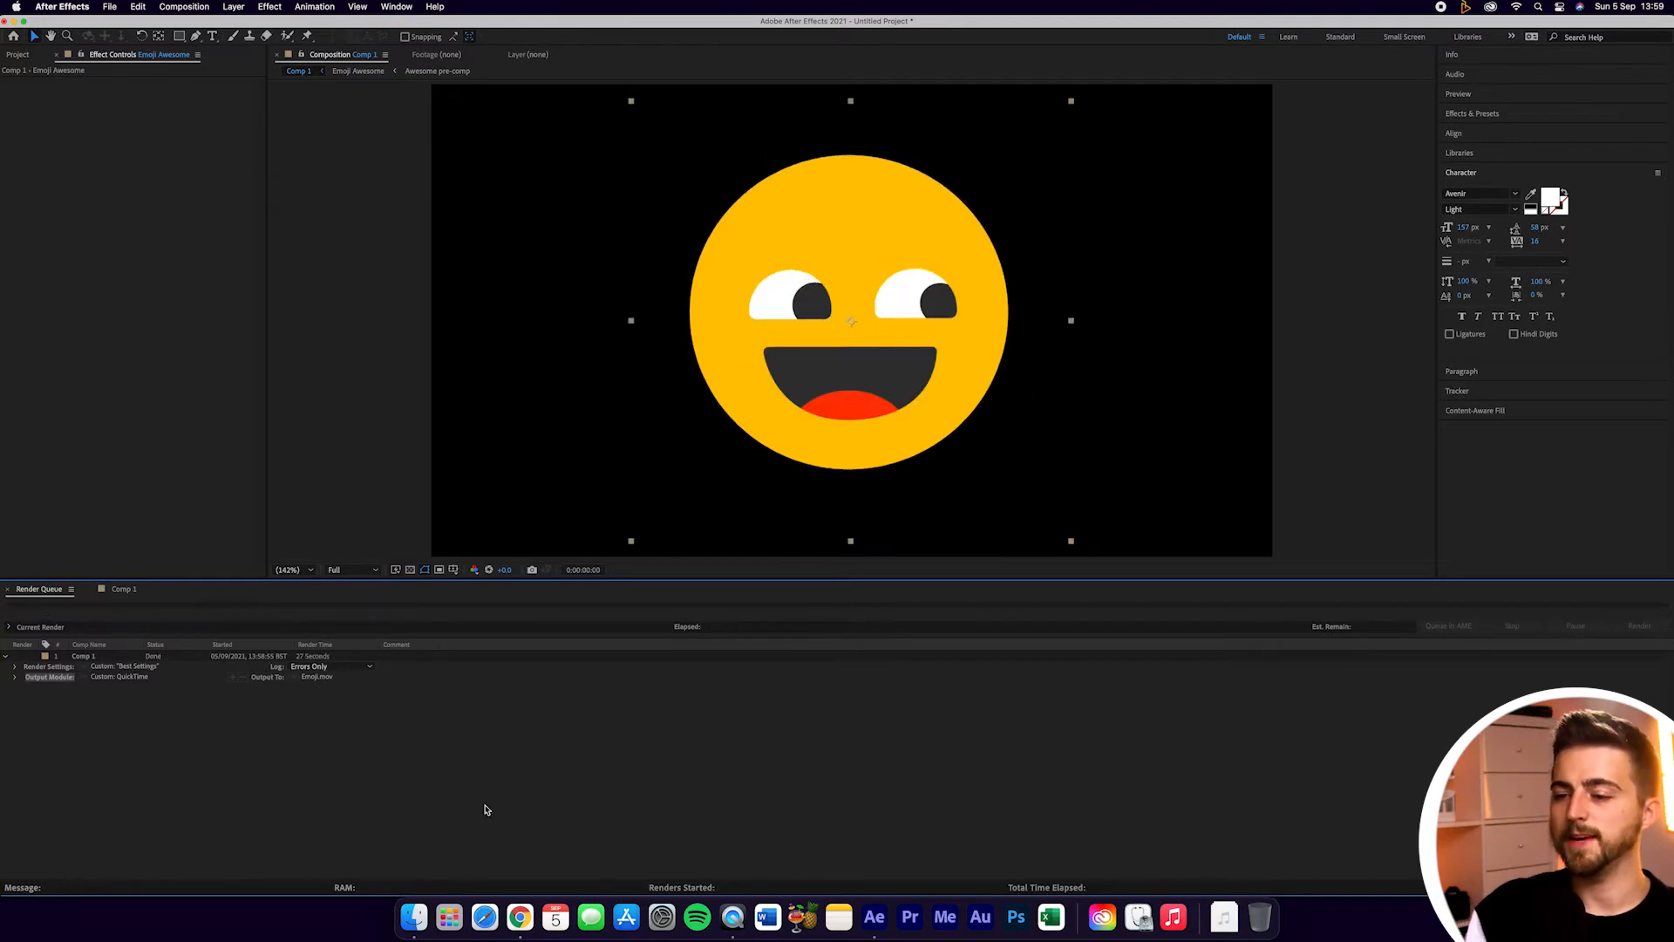
Switch to Finder and open the rendered Emoji.mov from the Desktop
left_click(416, 918)
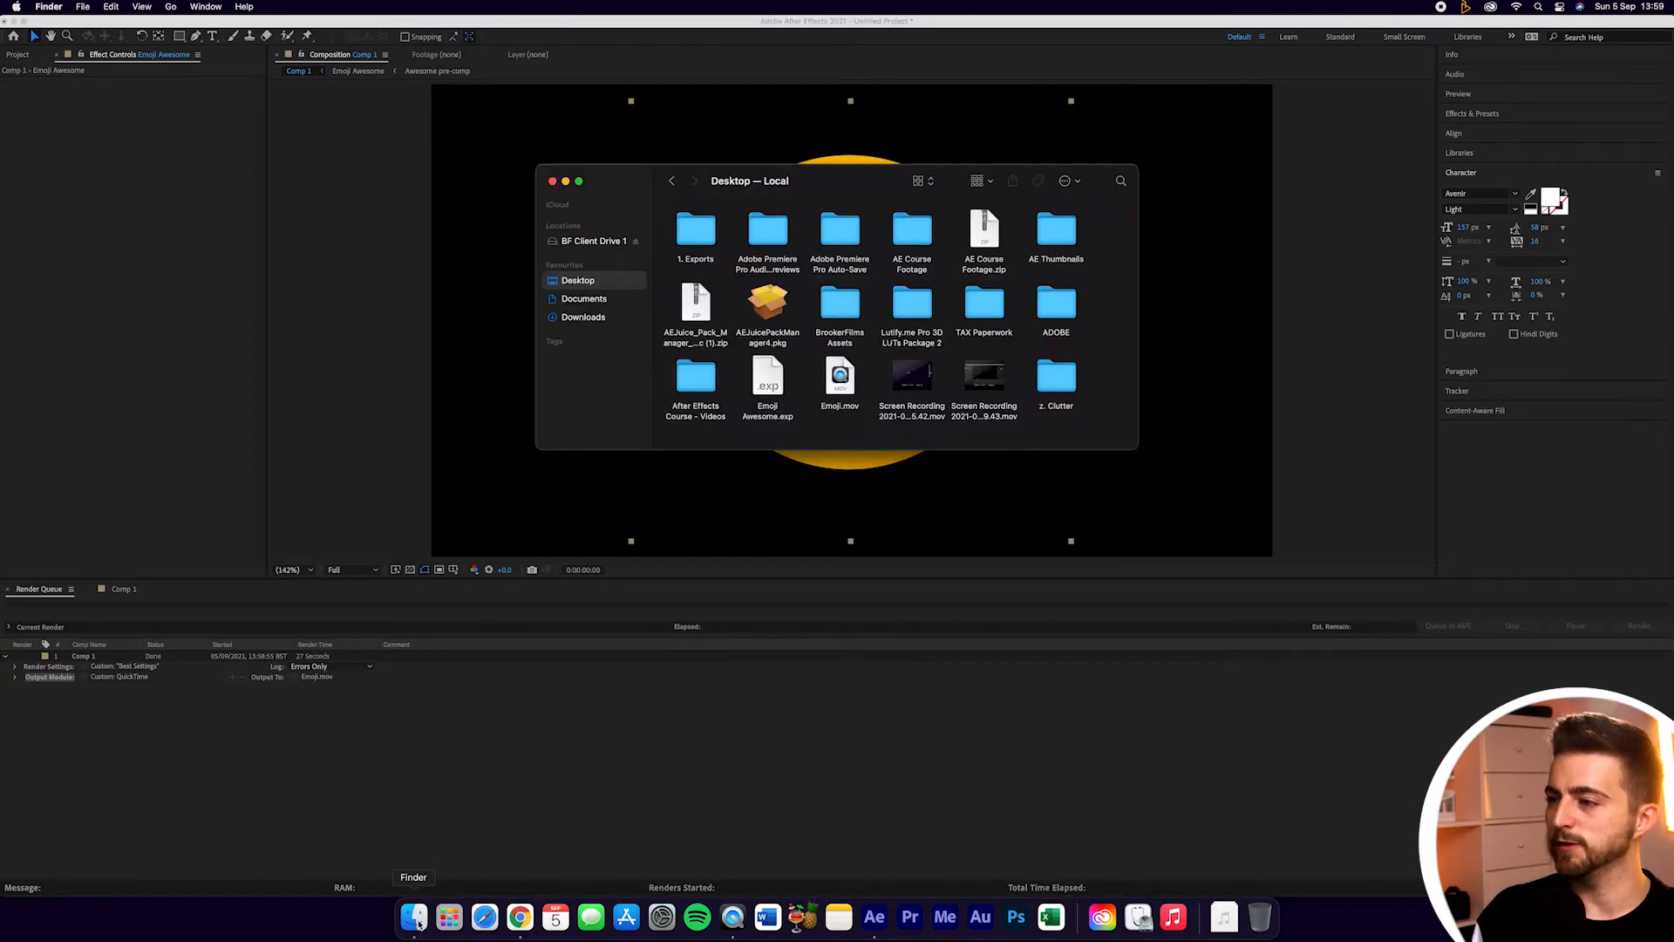
left_click(843, 374)
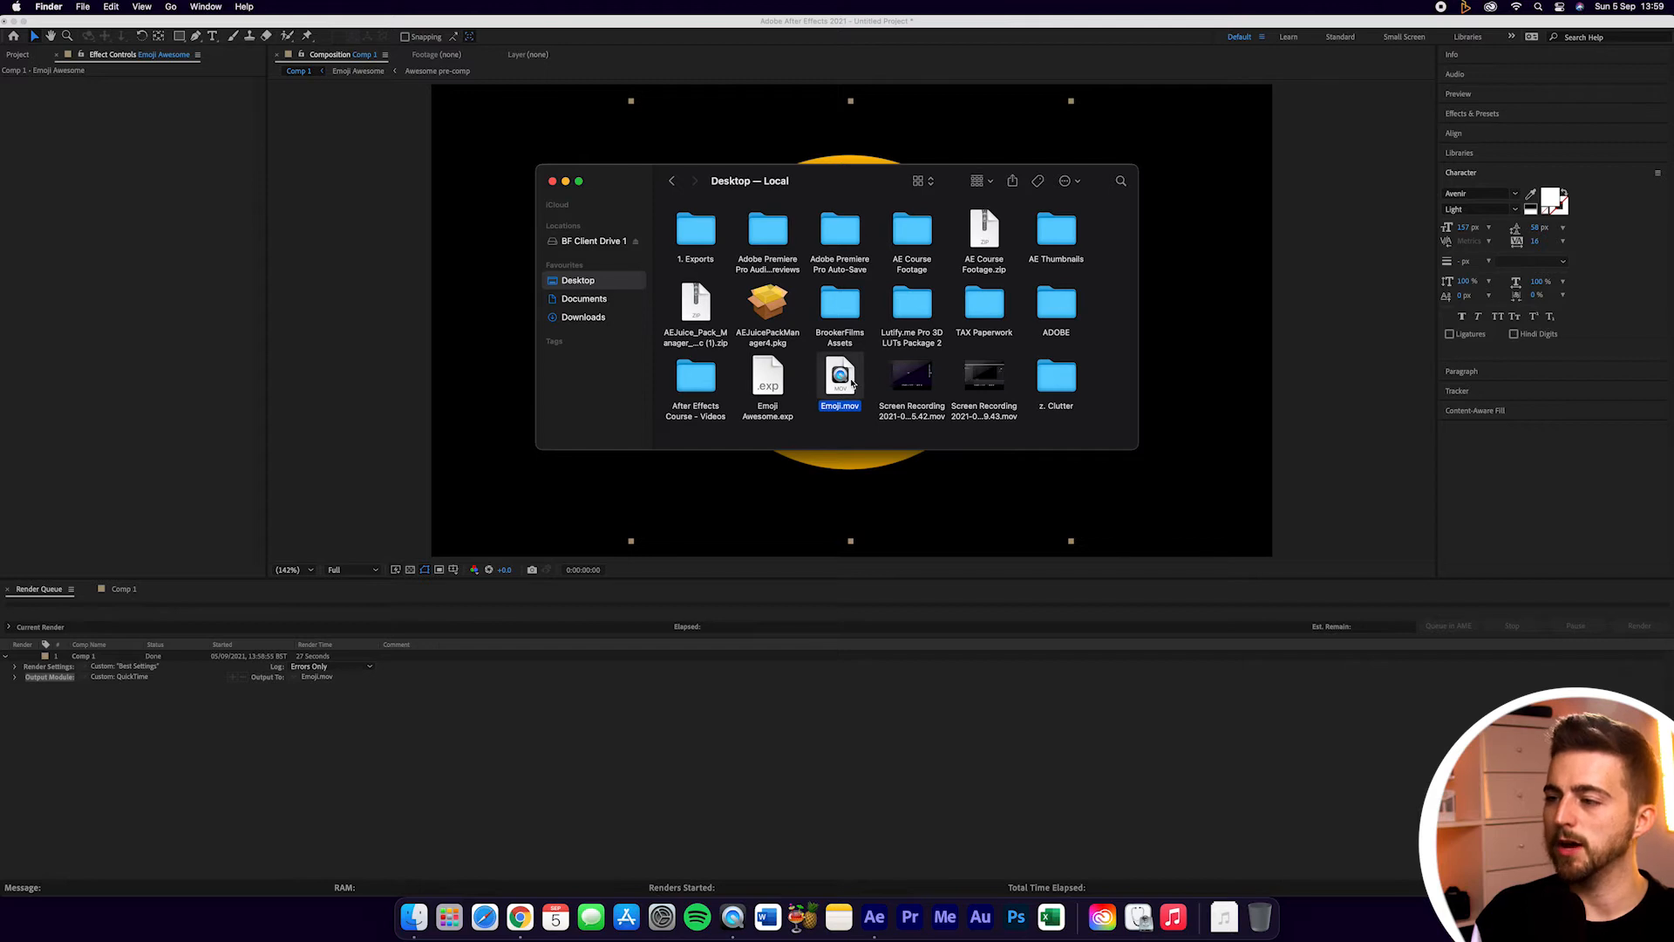
double_click(842, 374)
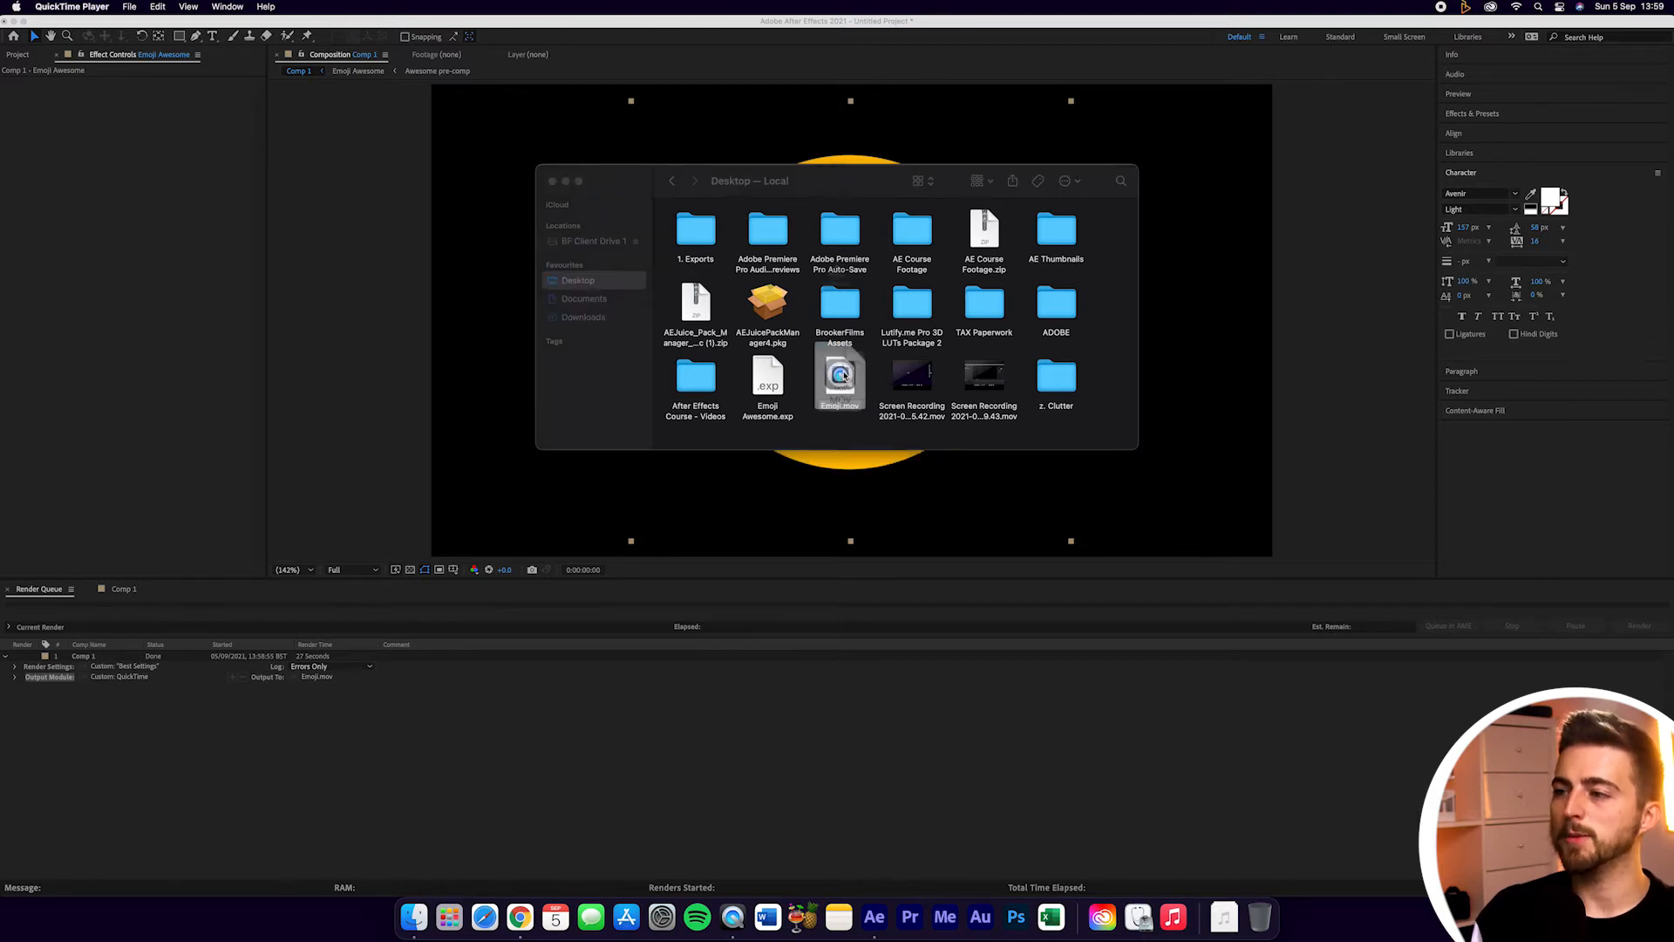
left_click(829, 334)
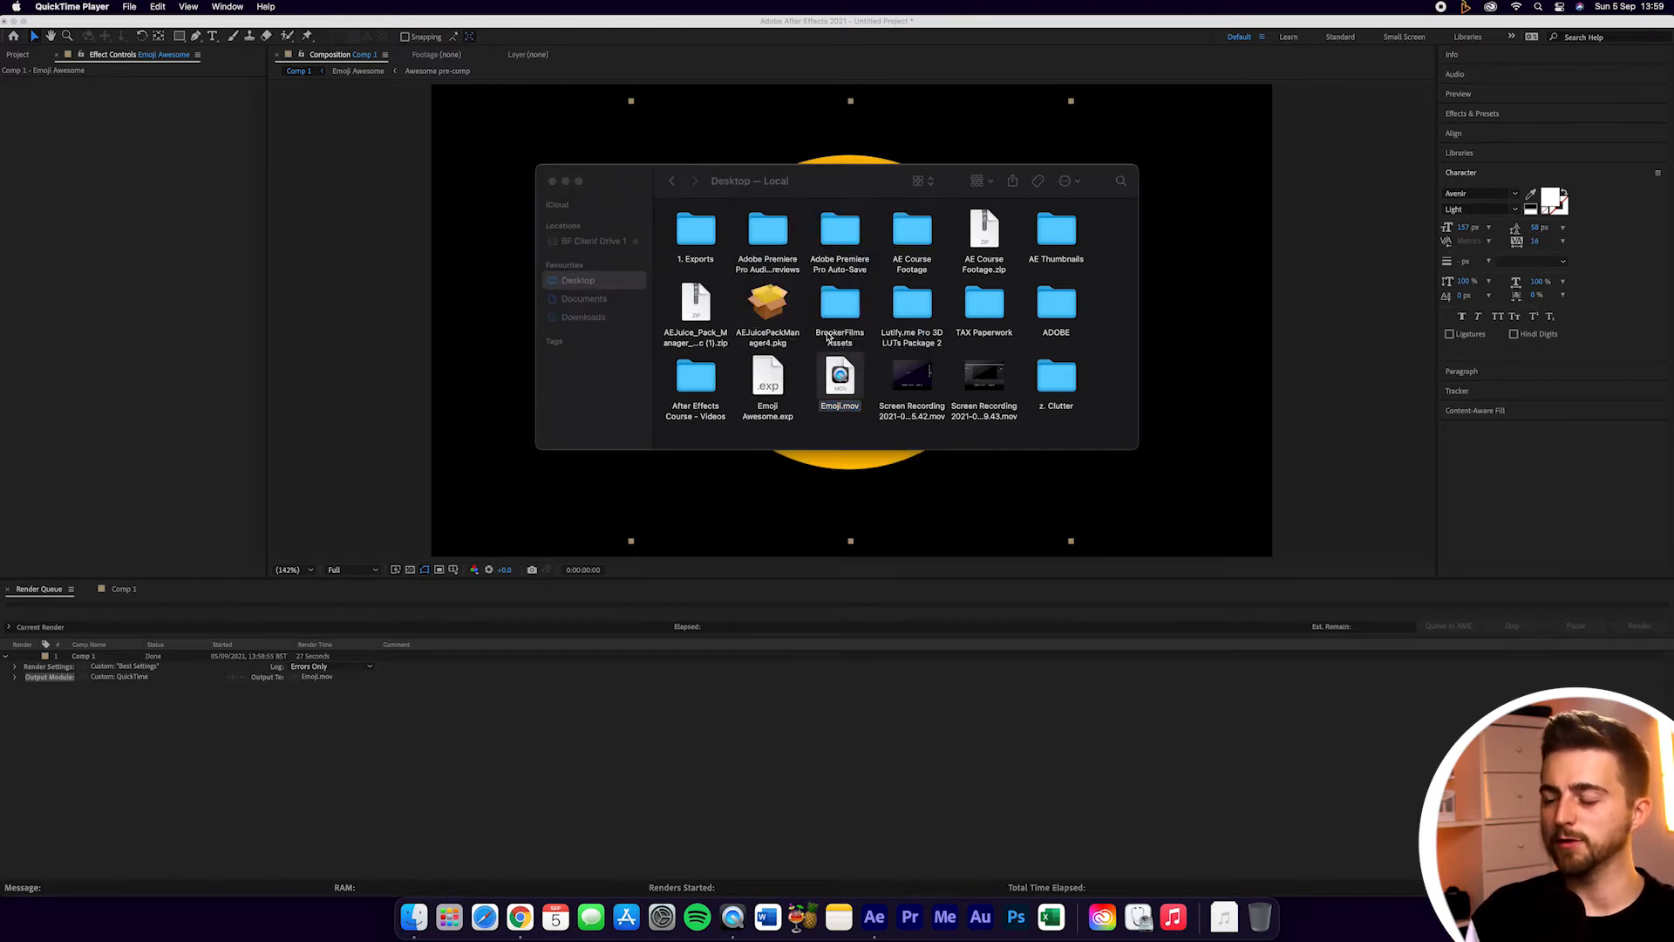
Import Emoji.mov from the Desktop into the After Effects project and view it as footage
left_click(33, 63)
left_click(18, 56)
left_click(413, 915)
left_click_drag(839, 377, 157, 289)
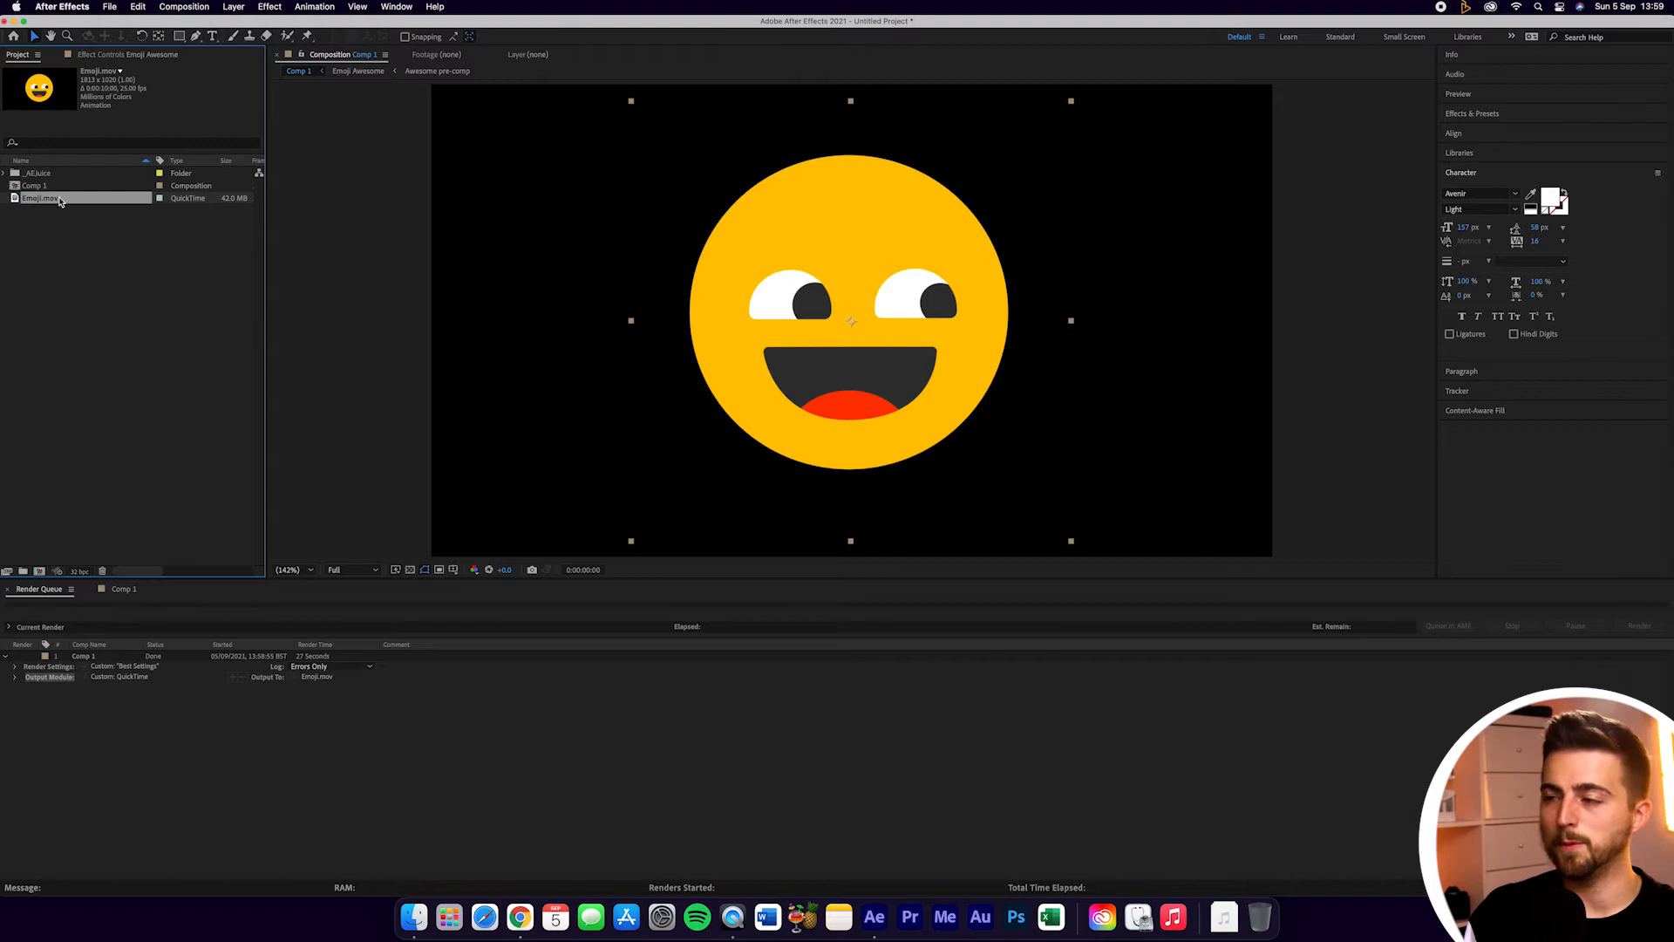
double_click(52, 199)
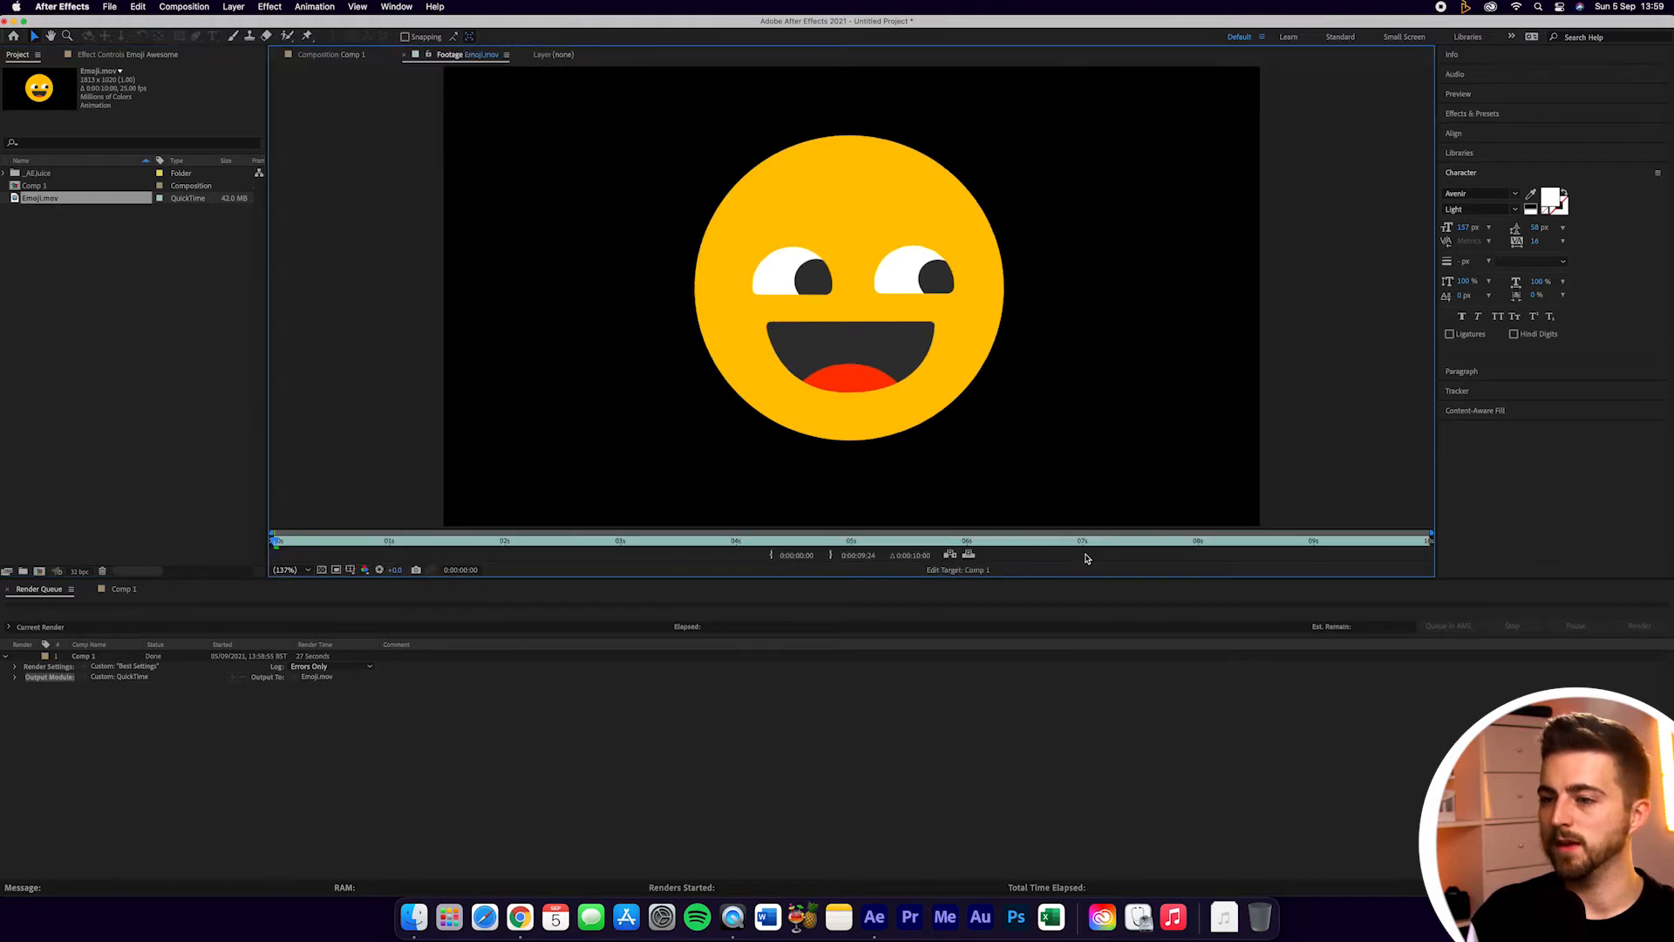
left_click(364, 570)
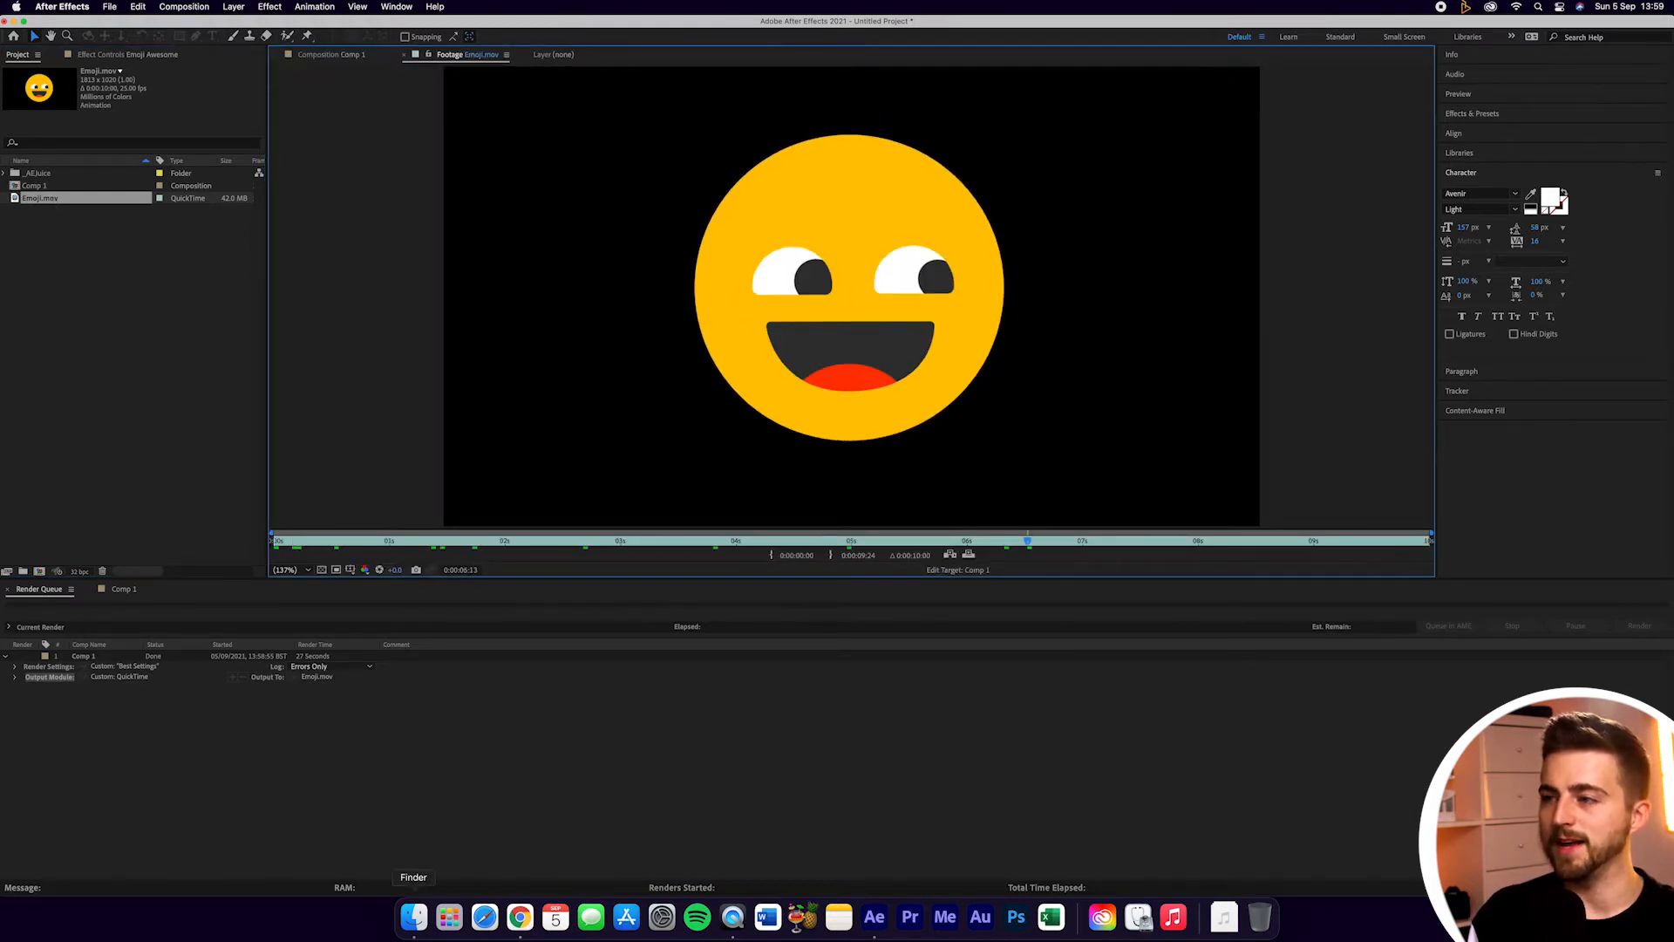
Examine the rendered movie file on the Desktop in Finder, then return to After Effects
left_click(413, 915)
left_click(869, 369)
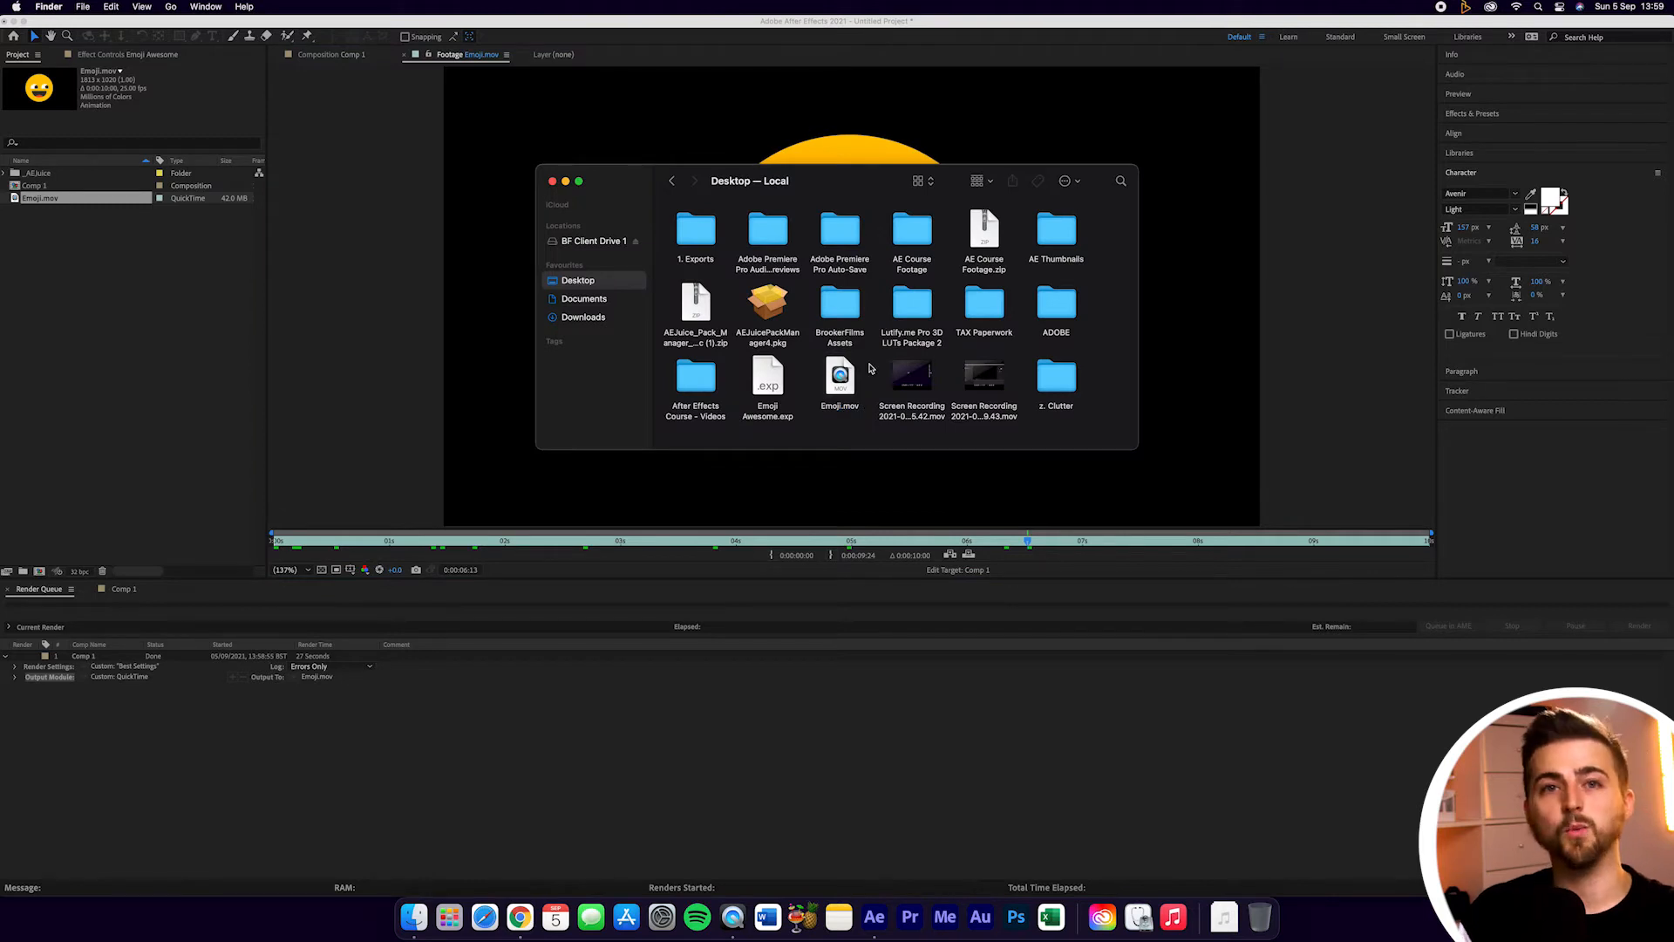
left_click(486, 771)
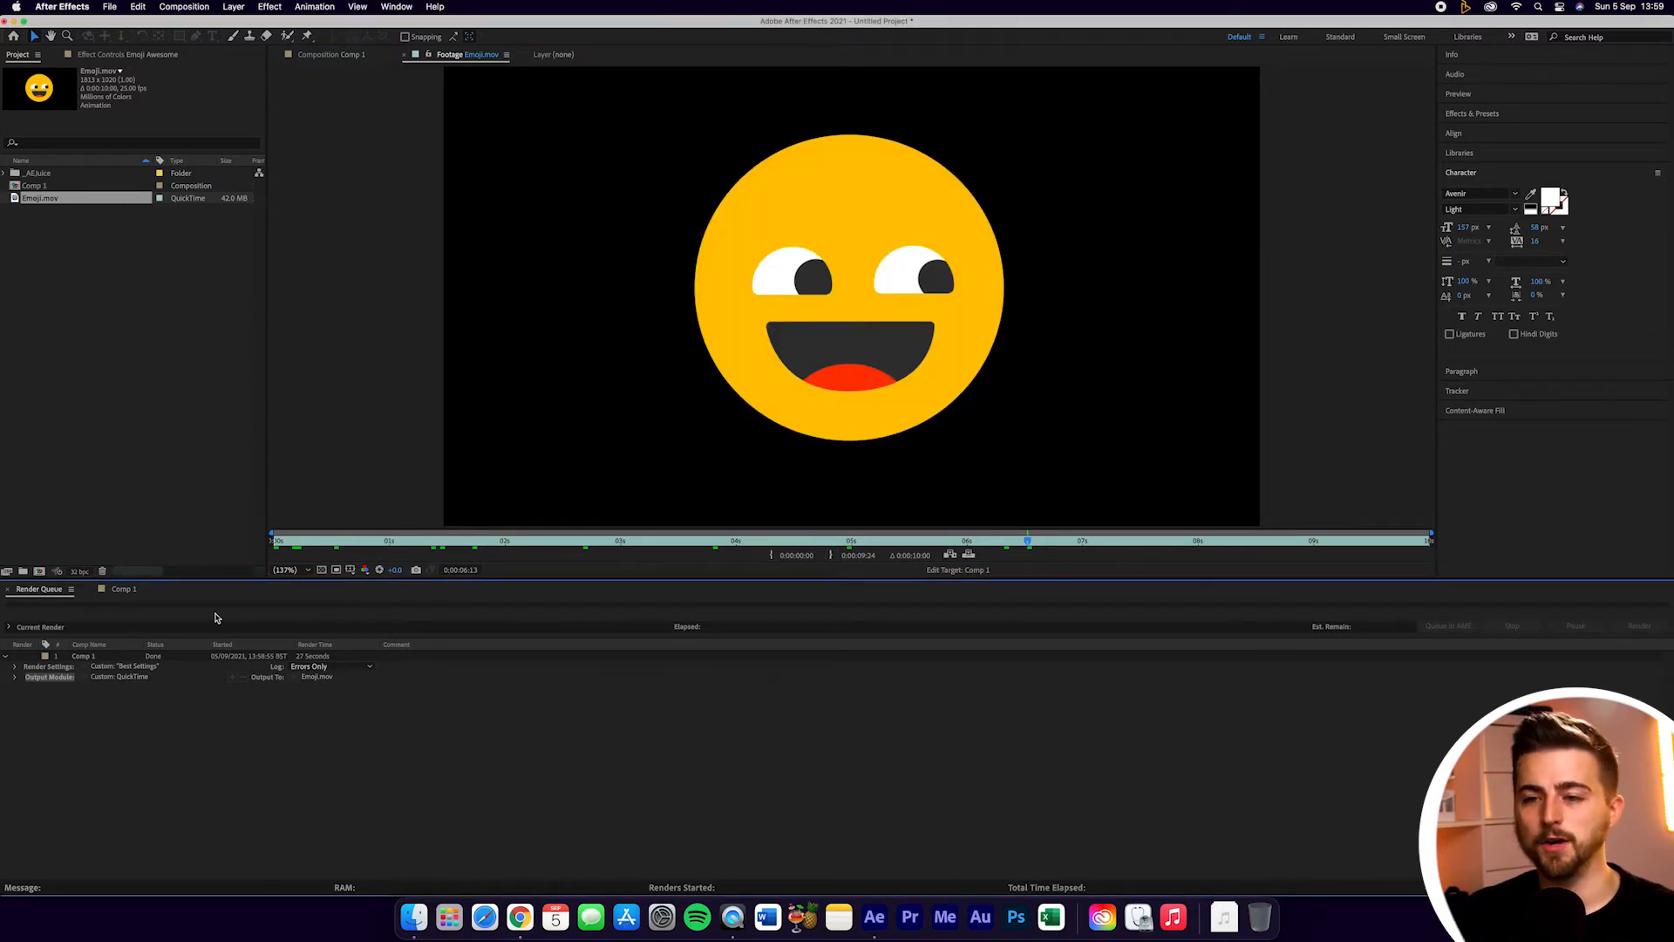
Return to the Comp 1 timeline and add the composition to the Adobe Media Encoder queue
left_click(123, 589)
left_click(533, 743)
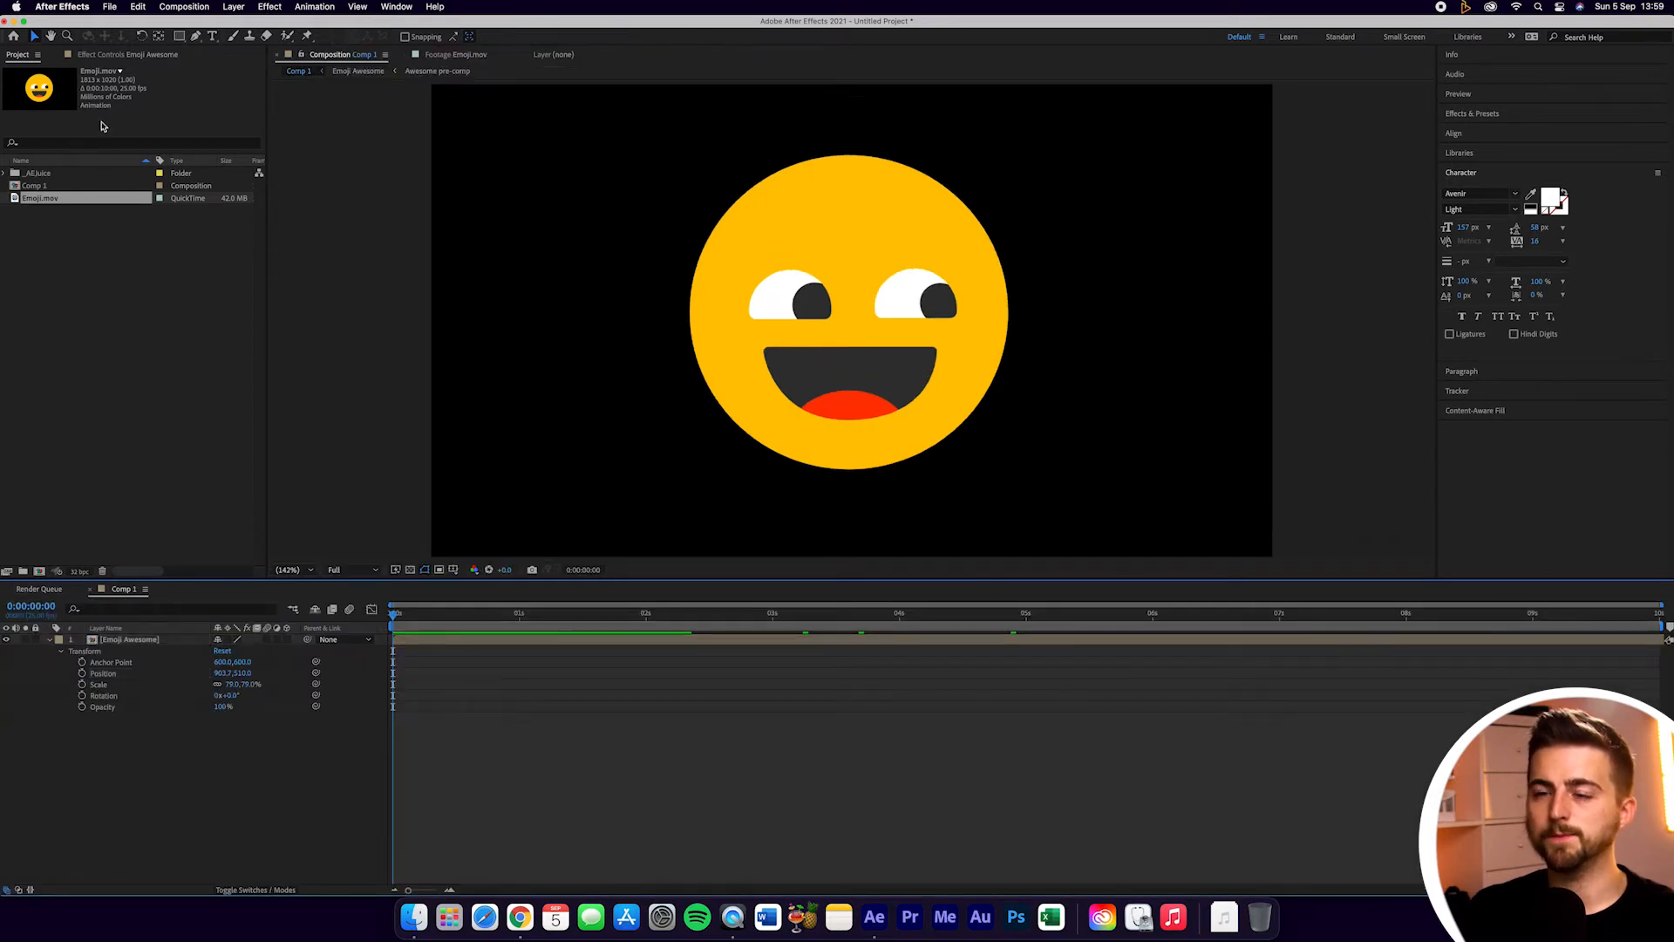
left_click(175, 5)
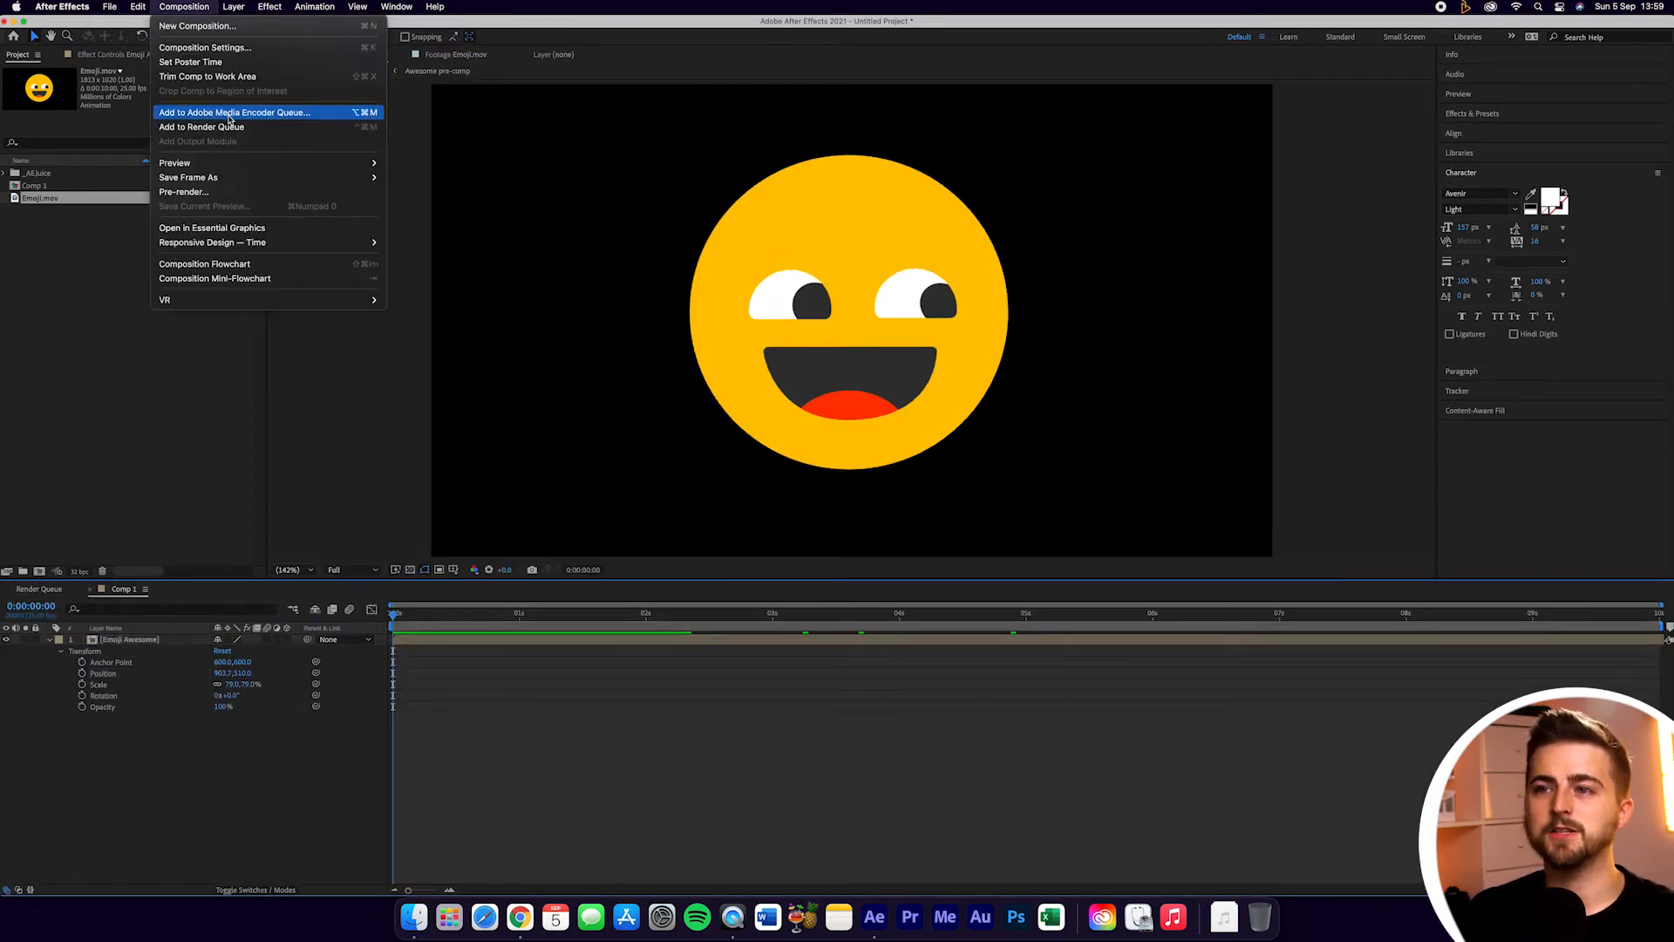
left_click(289, 113)
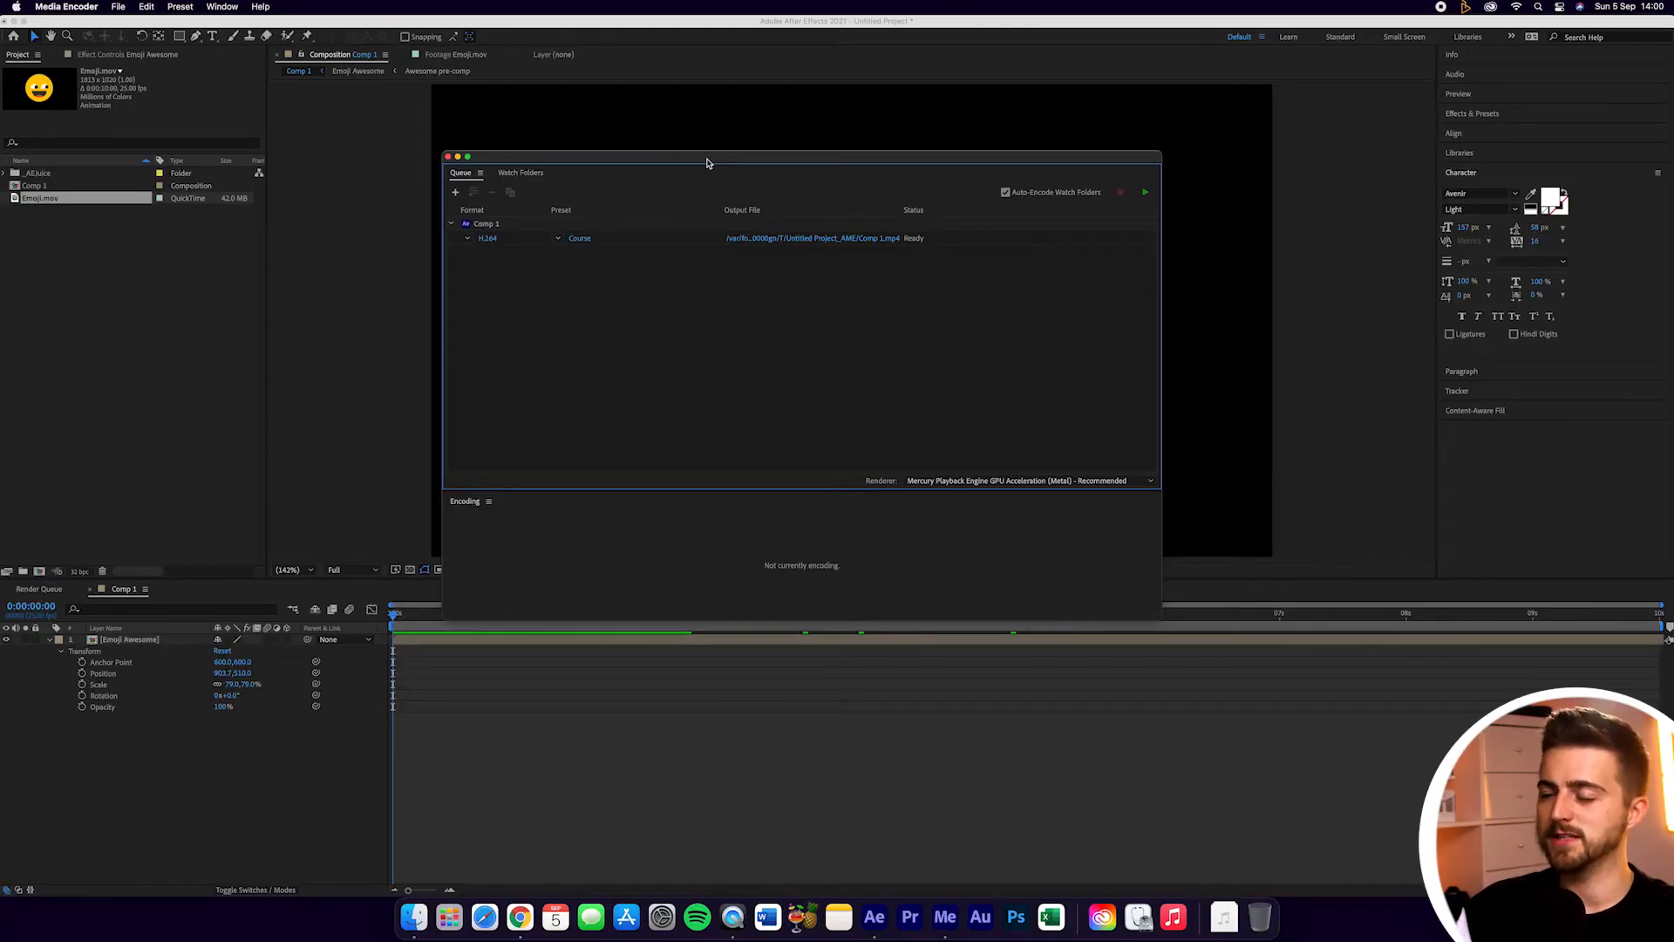
Open Comp 1's export settings and choose the H.264 format with the Custom preset
left_click(488, 236)
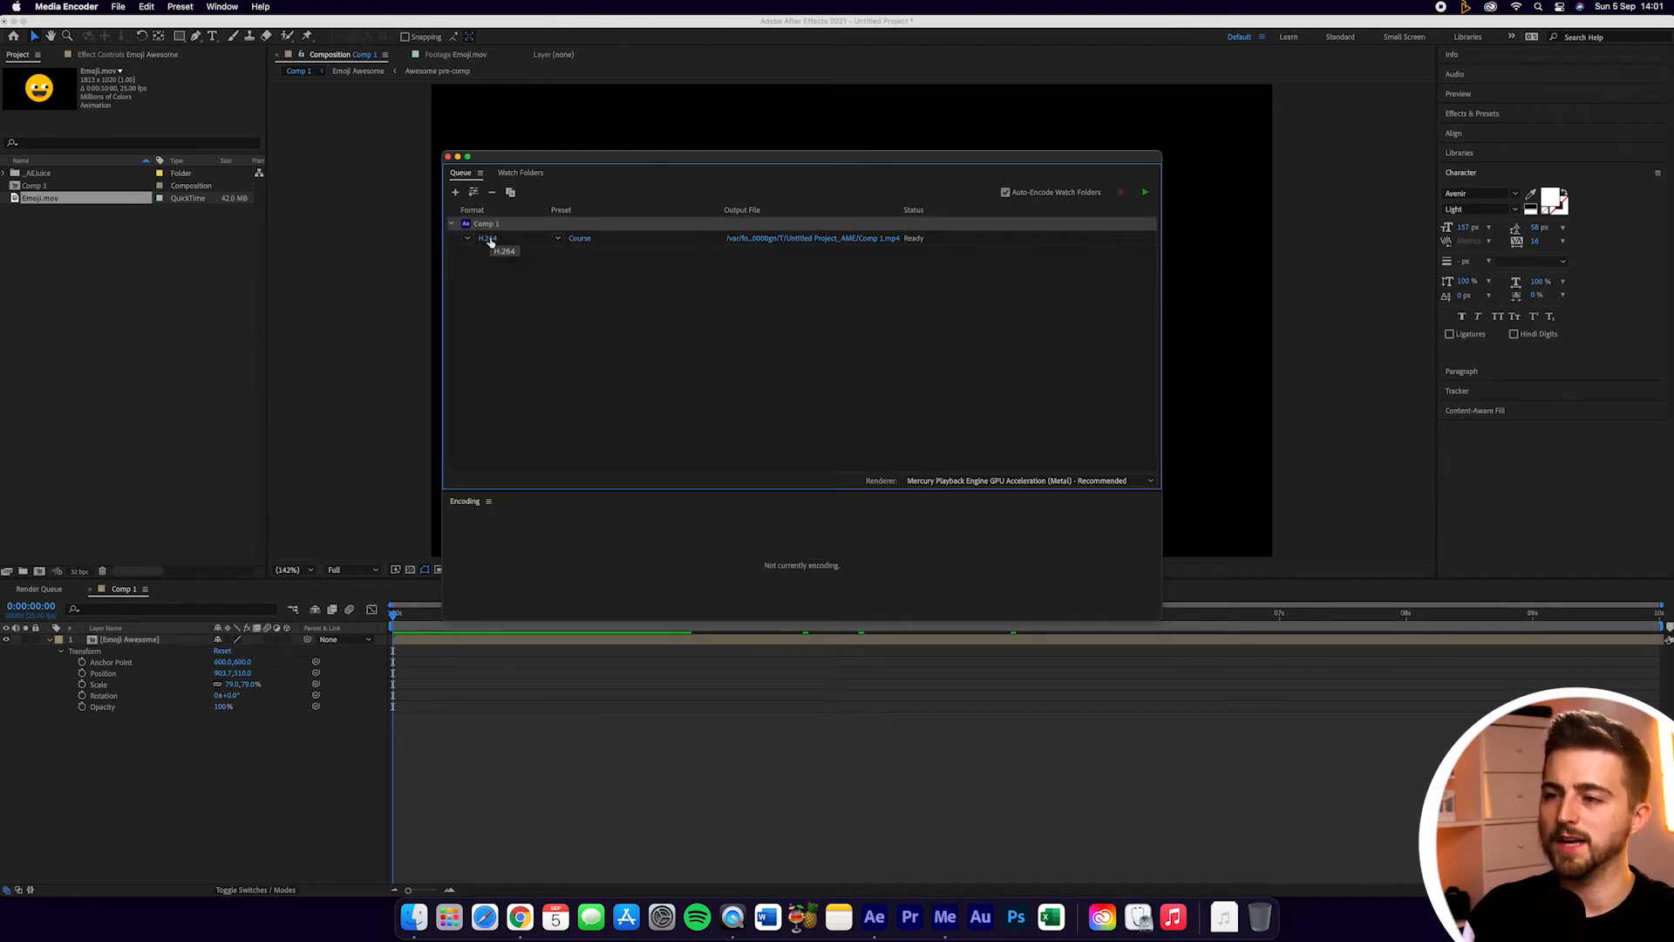
left_click(488, 239)
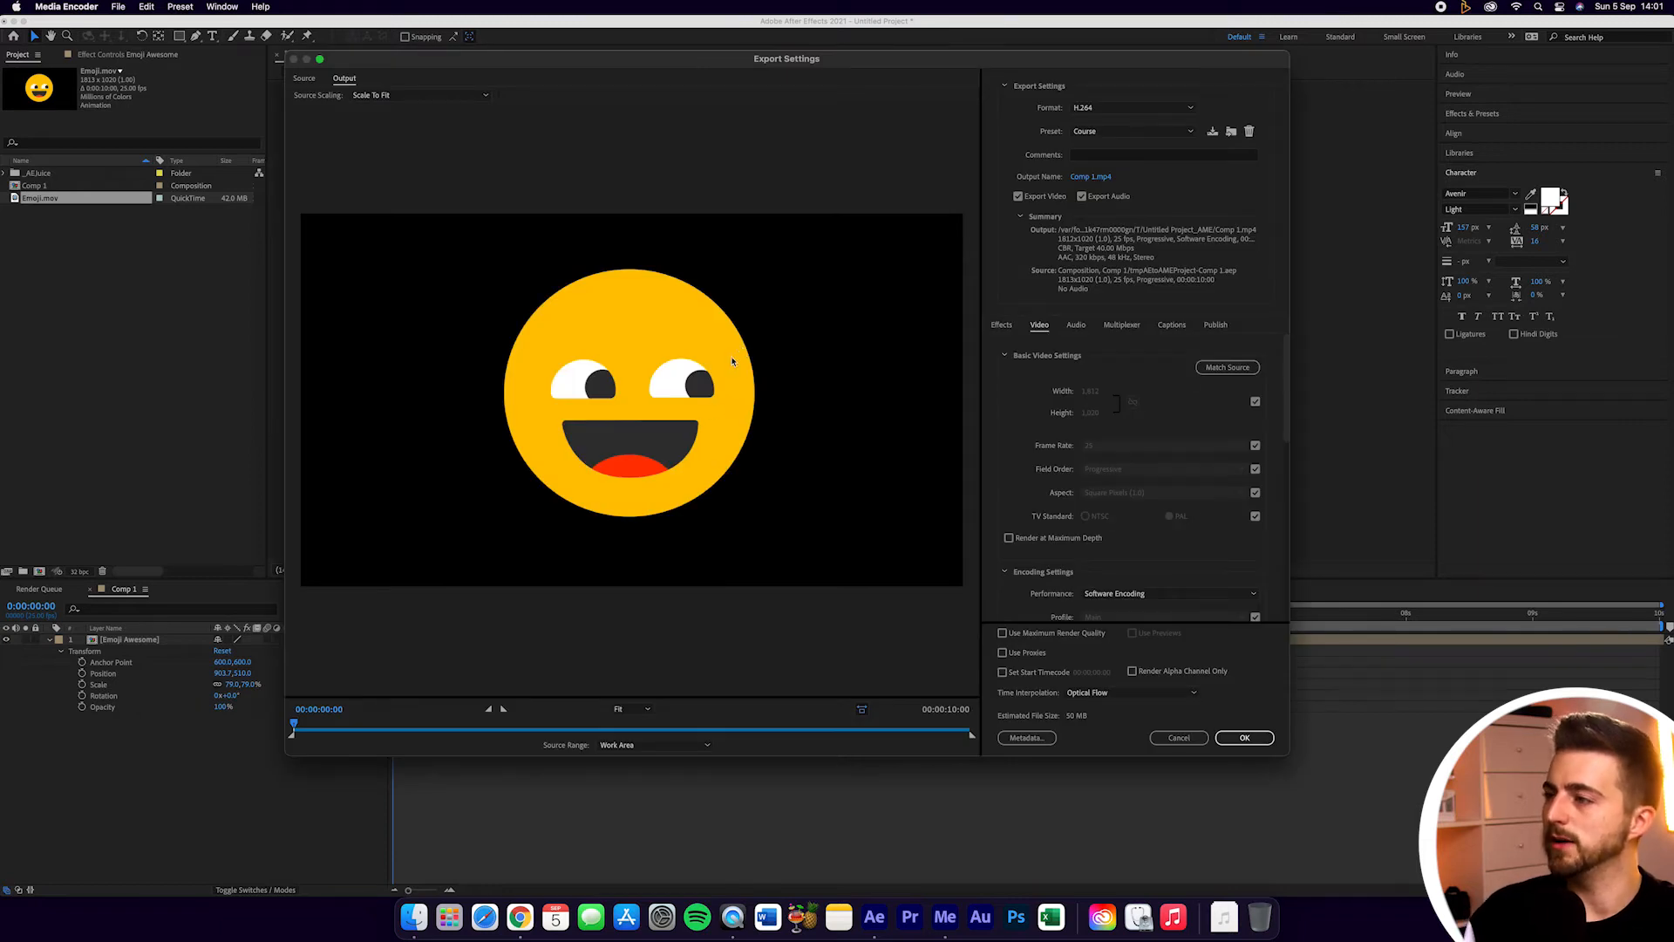
left_click(1122, 109)
left_click(1027, 109)
left_click(1130, 110)
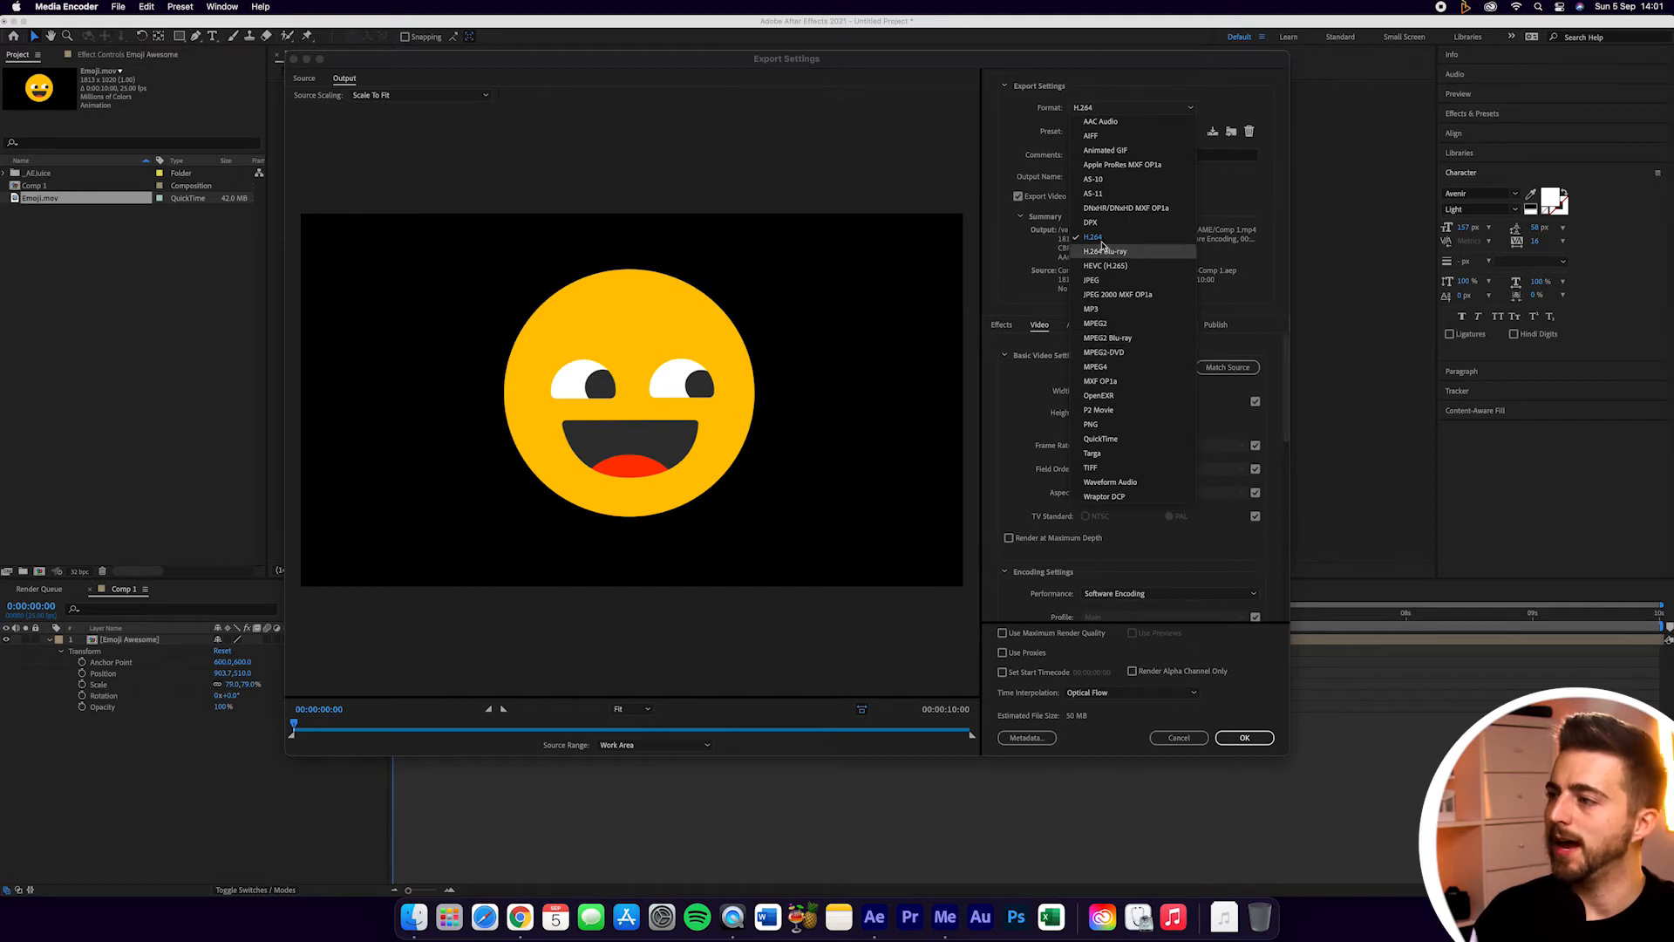
left_click(1101, 240)
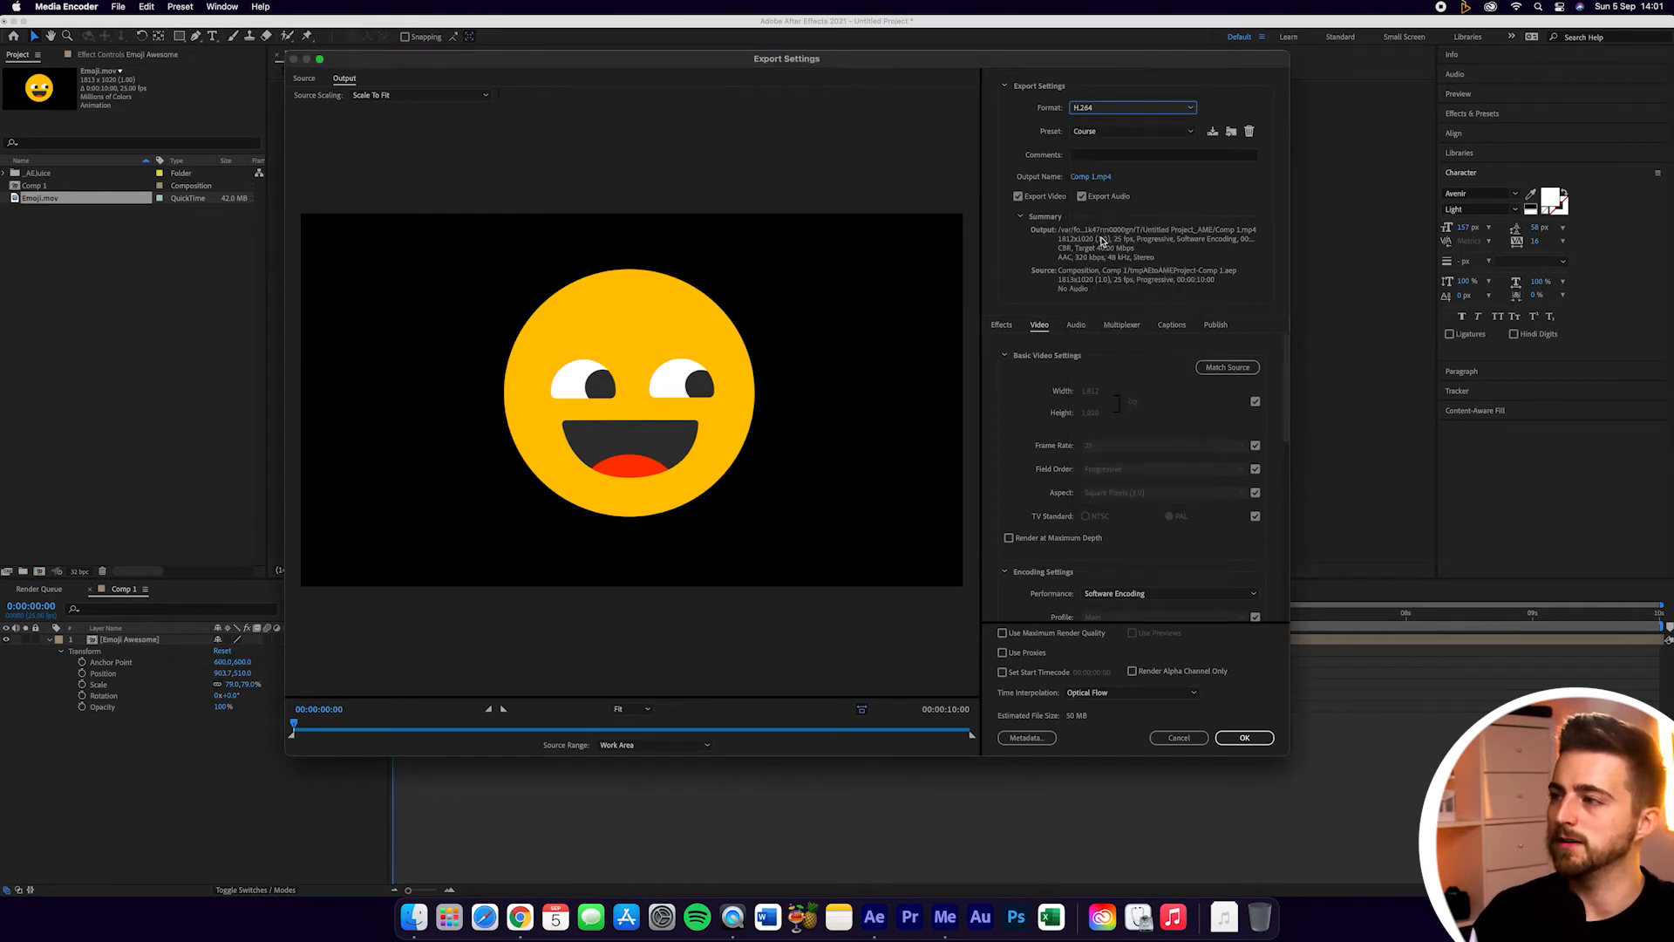
left_click(1088, 132)
left_click(1096, 146)
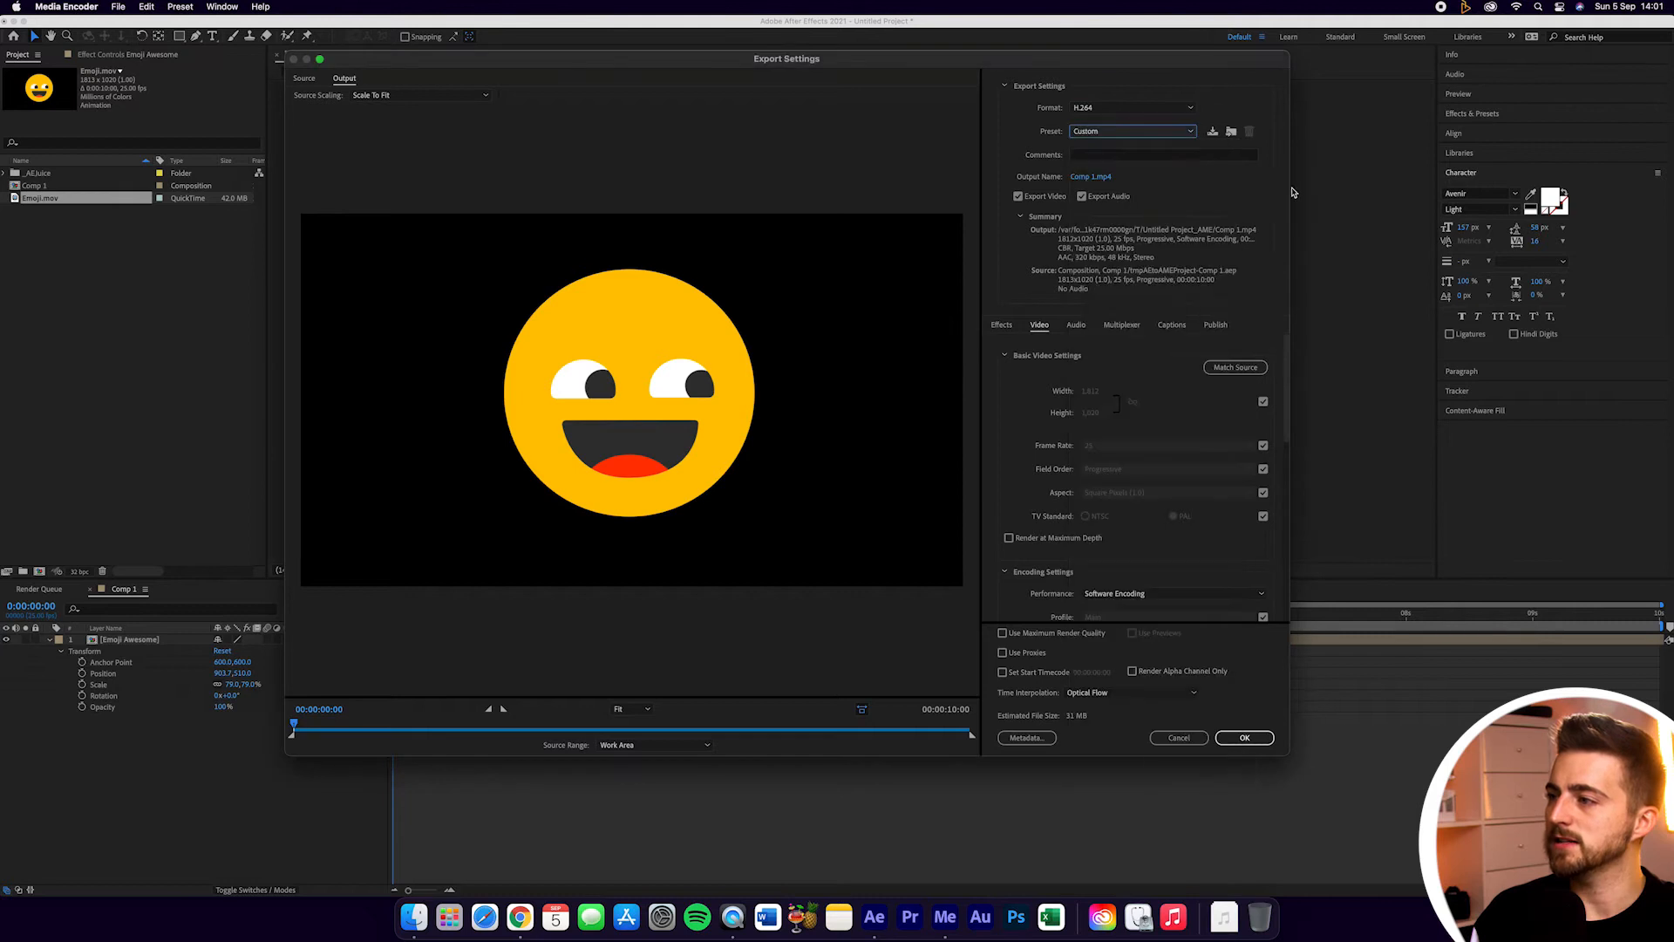
Set the export's output file to Emoji 1.mp4 on the Desktop
left_click(1082, 179)
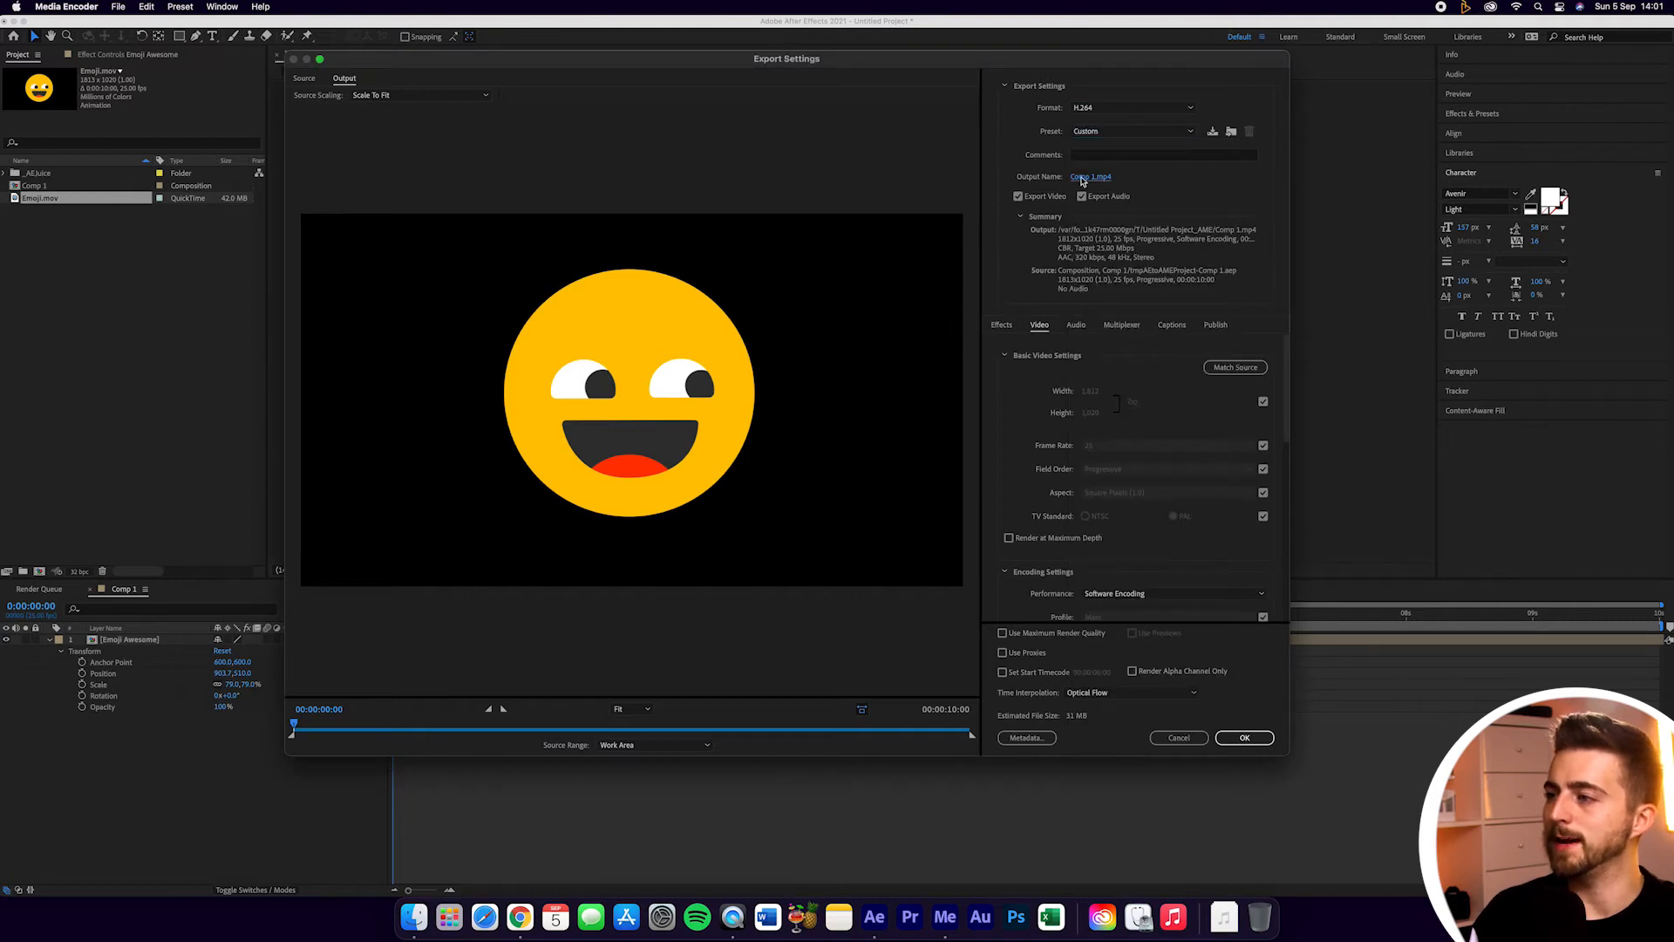
left_click(371, 201)
type("Emoji 1")
key("Return")
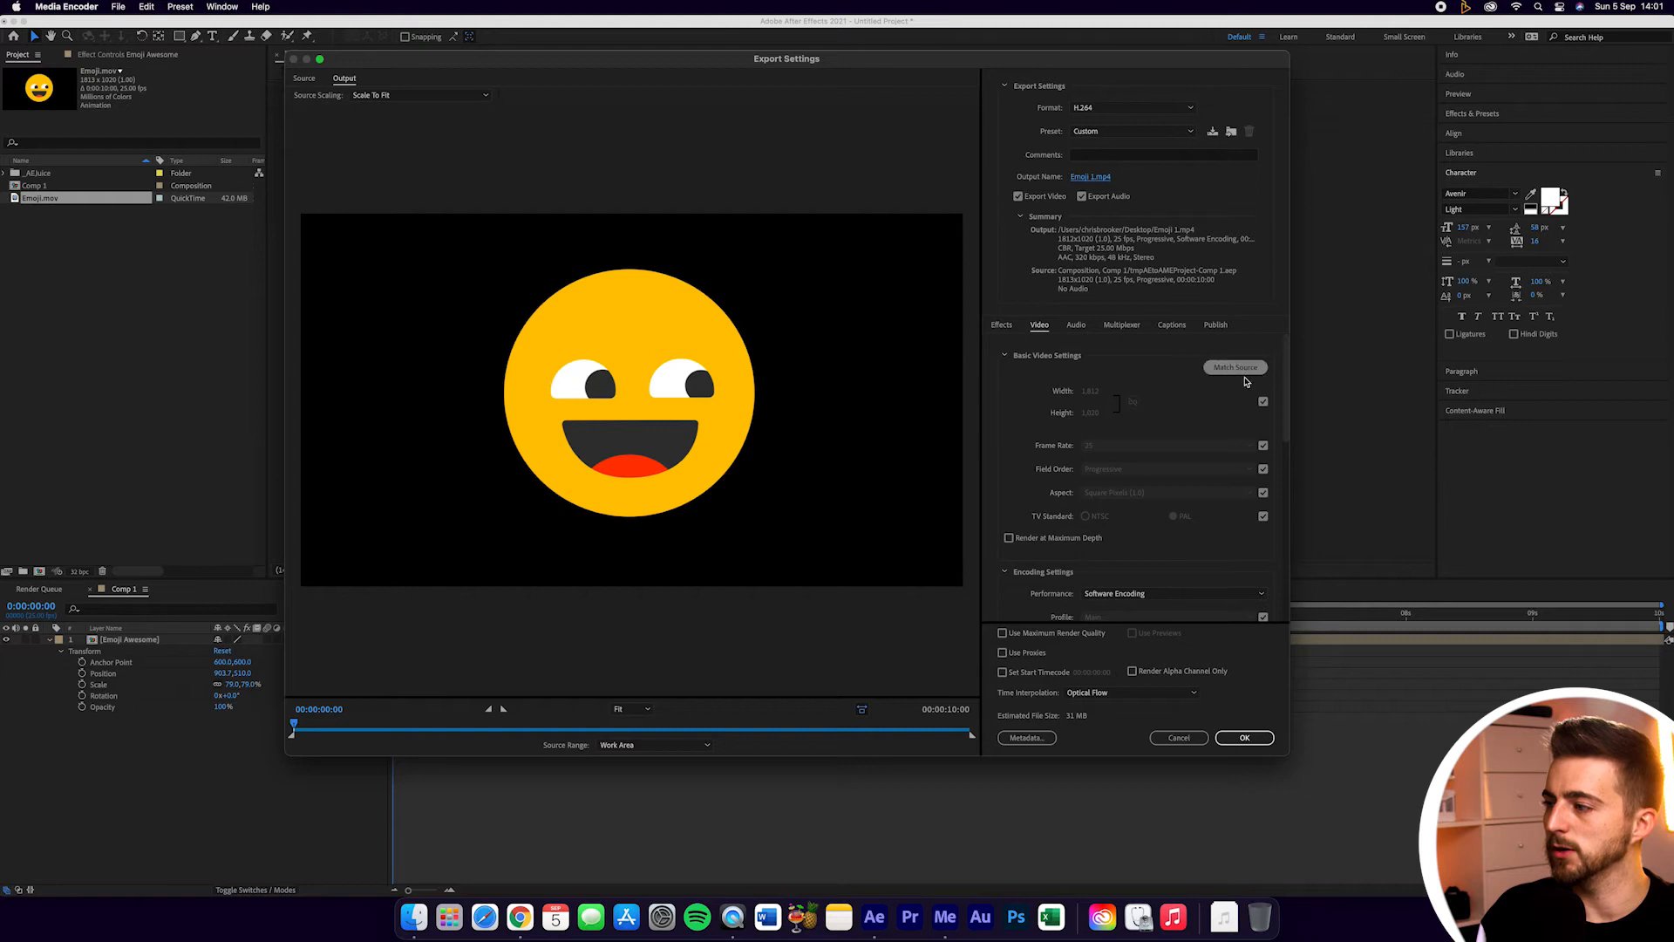
Override source matching to set the video frame size to 1920 by 1080 and the frame rate to 25
left_click(1262, 401)
left_click(1087, 391)
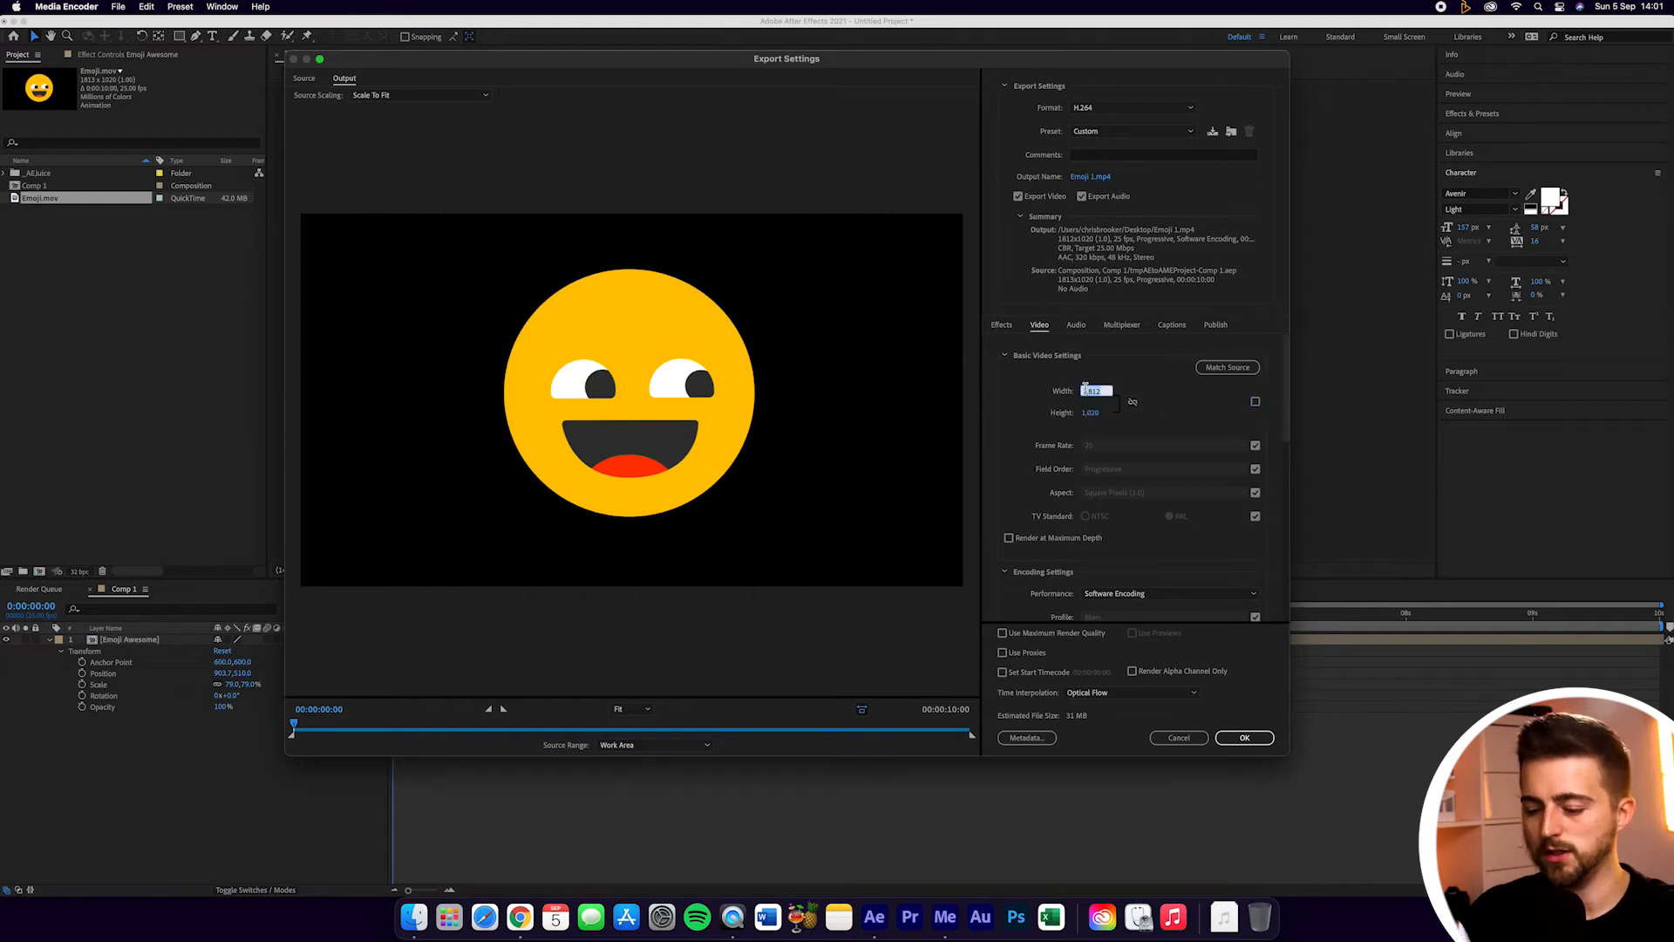
type("1920")
key("Tab")
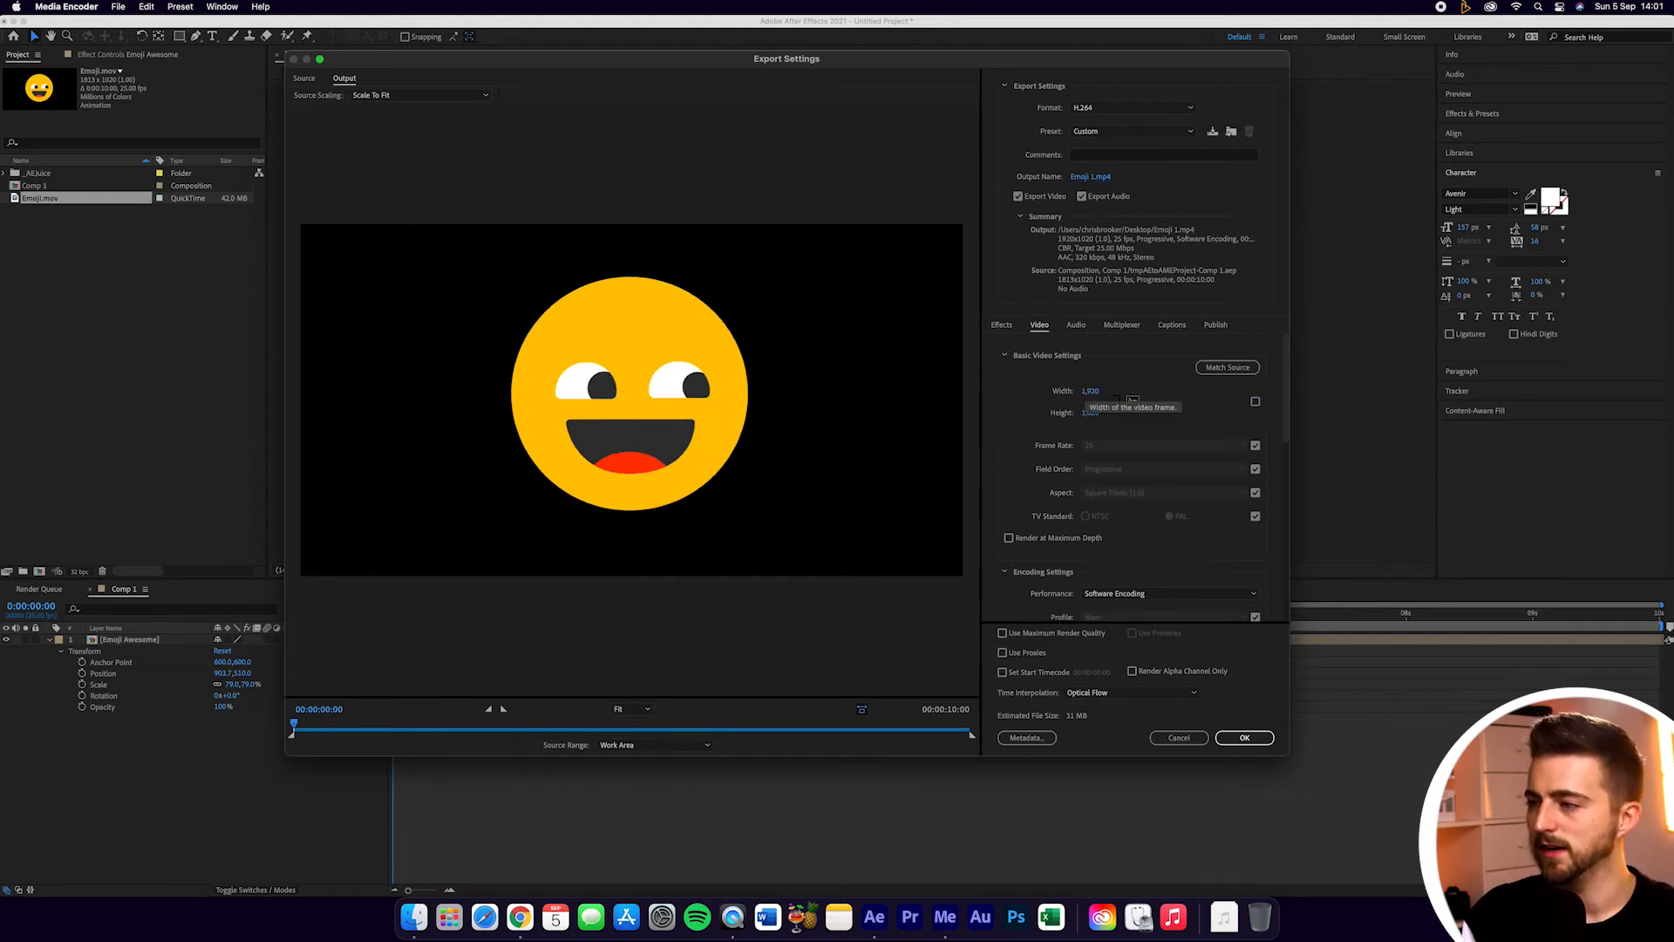
type("1080")
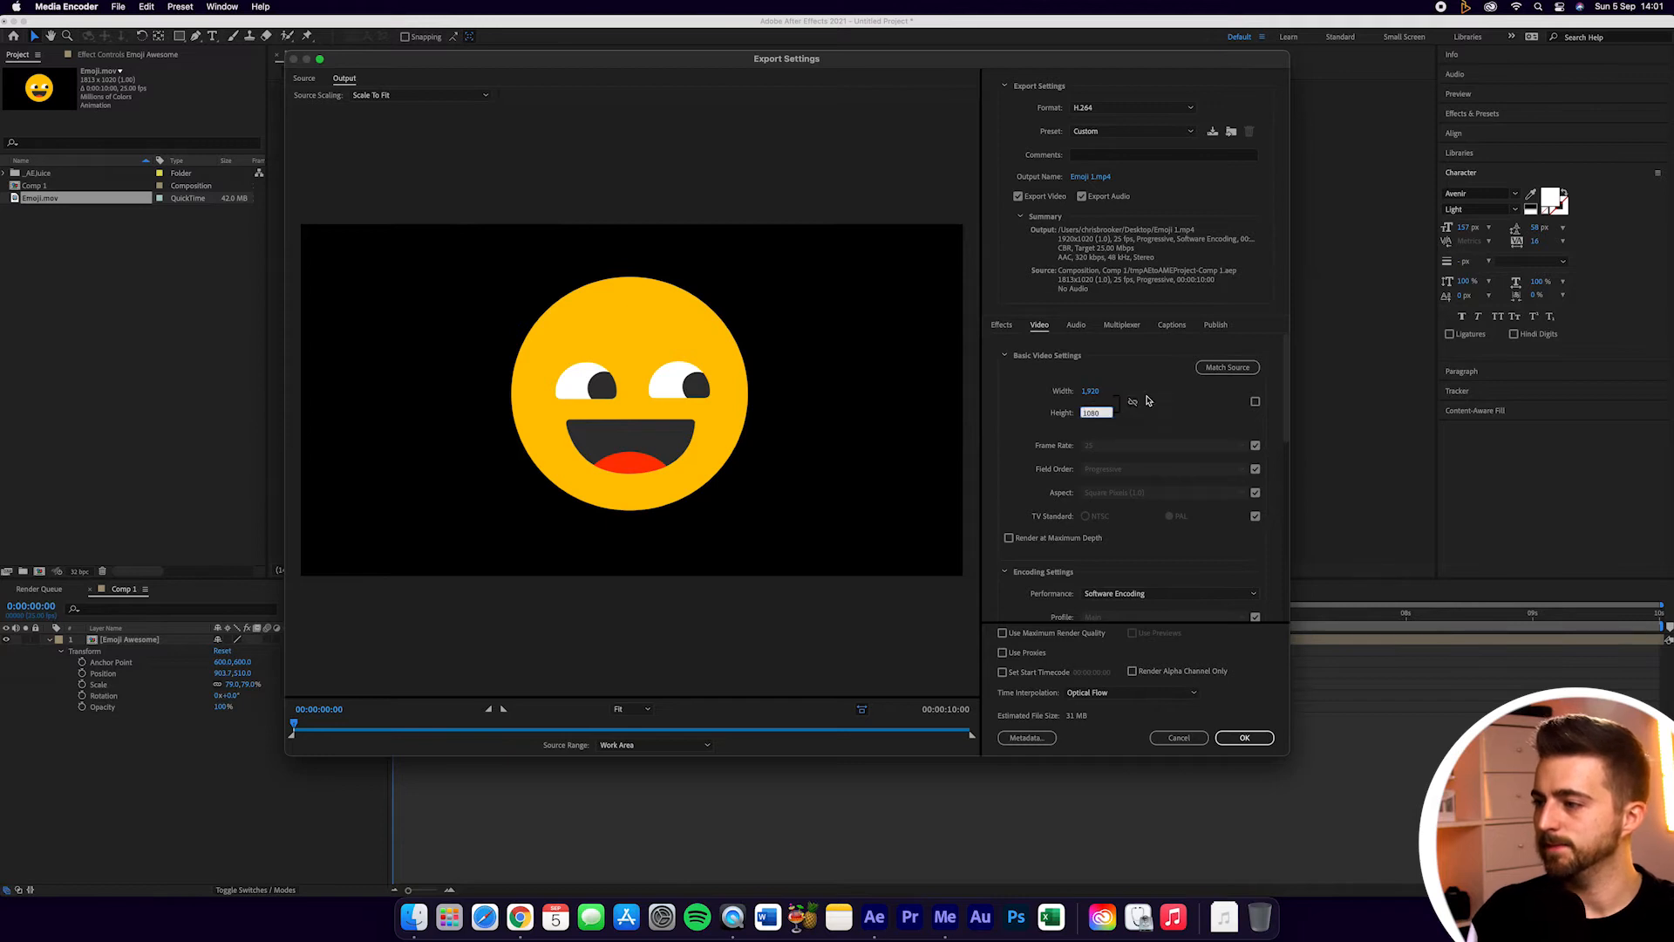
key("Tab")
left_click(1256, 445)
left_click(1233, 449)
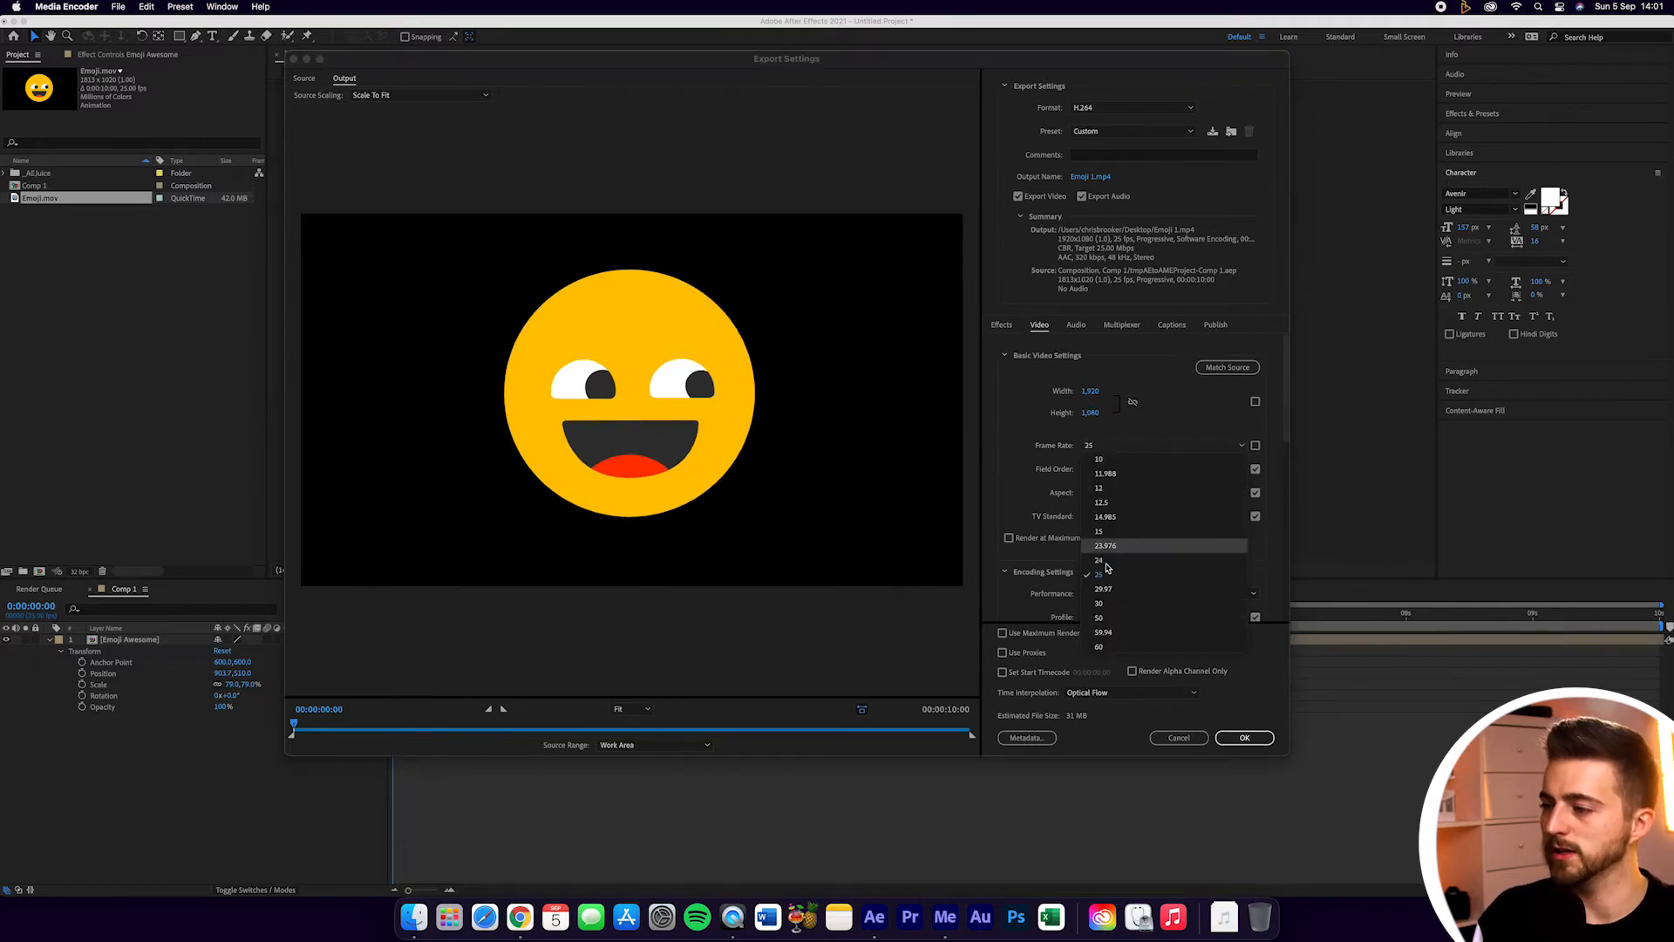
left_click(1108, 574)
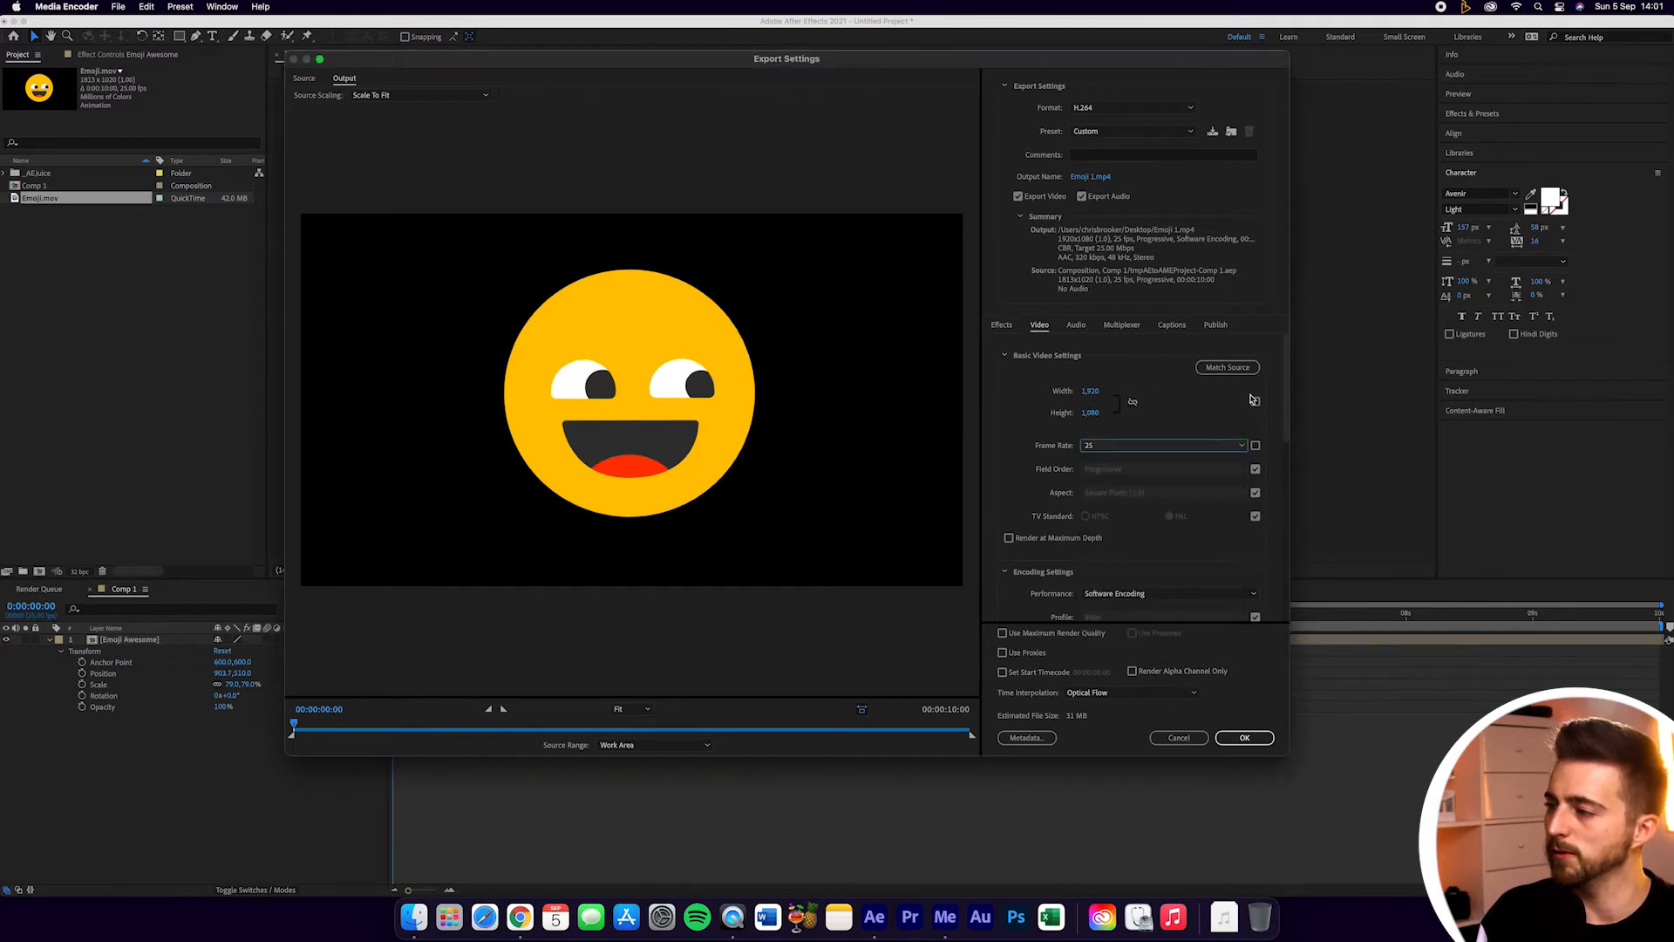
Review the bitrate encoding options and choose CBR
scroll(1262, 529, "down", 10)
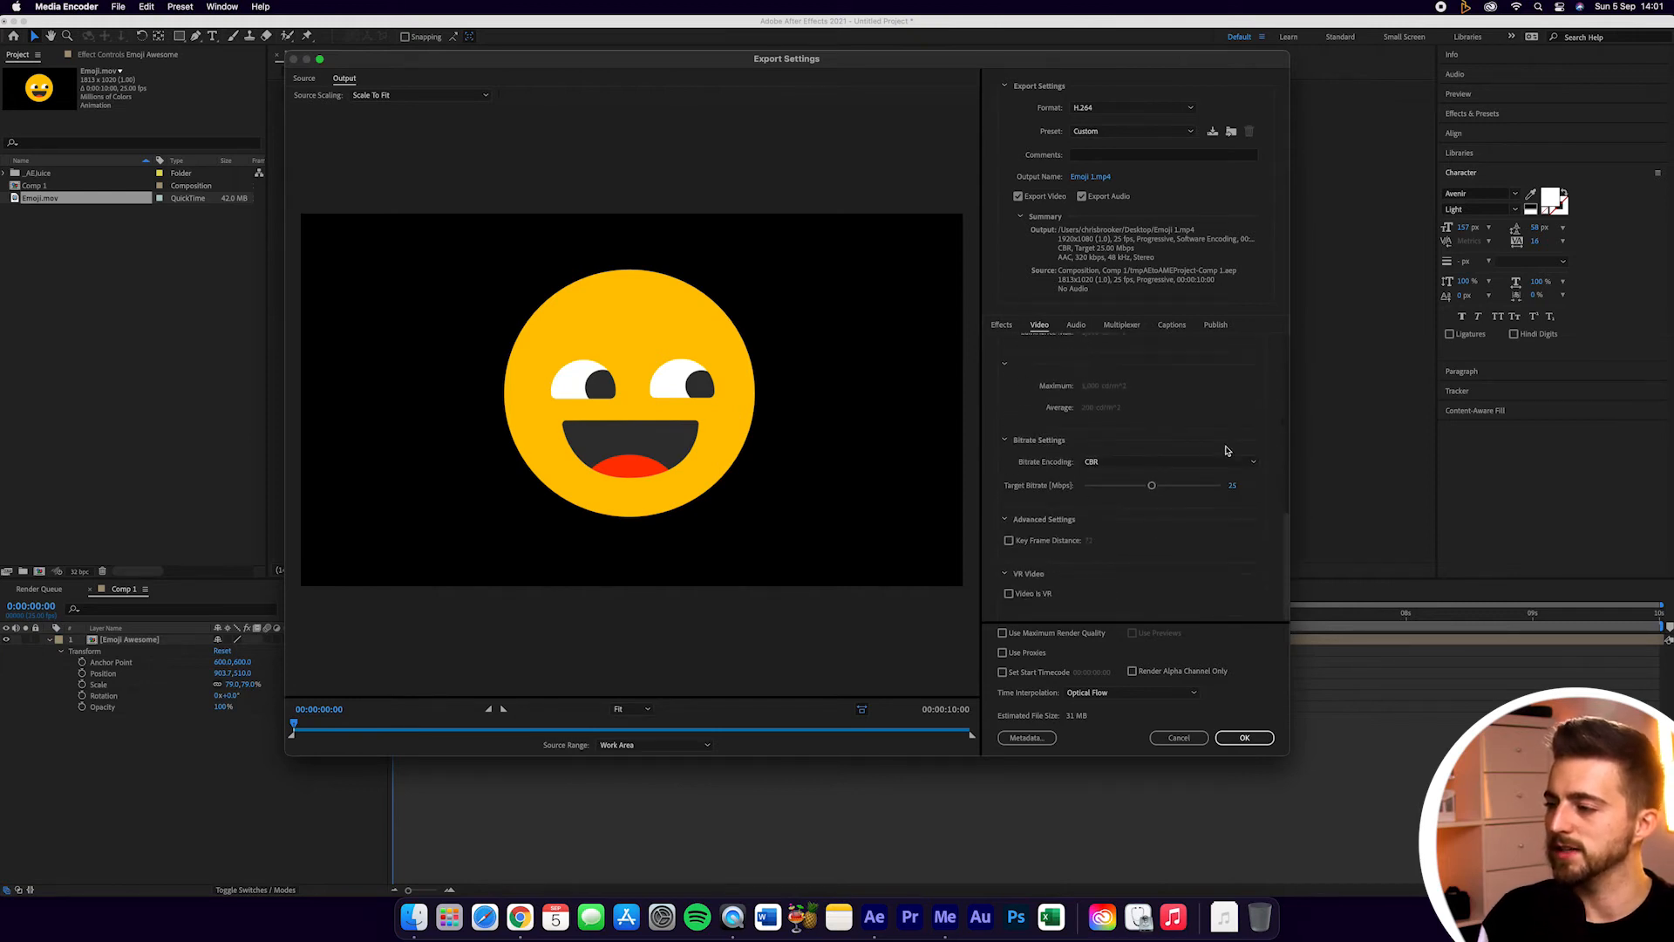
left_click(1136, 462)
left_click(1125, 506)
left_click(1130, 465)
left_click(1130, 477)
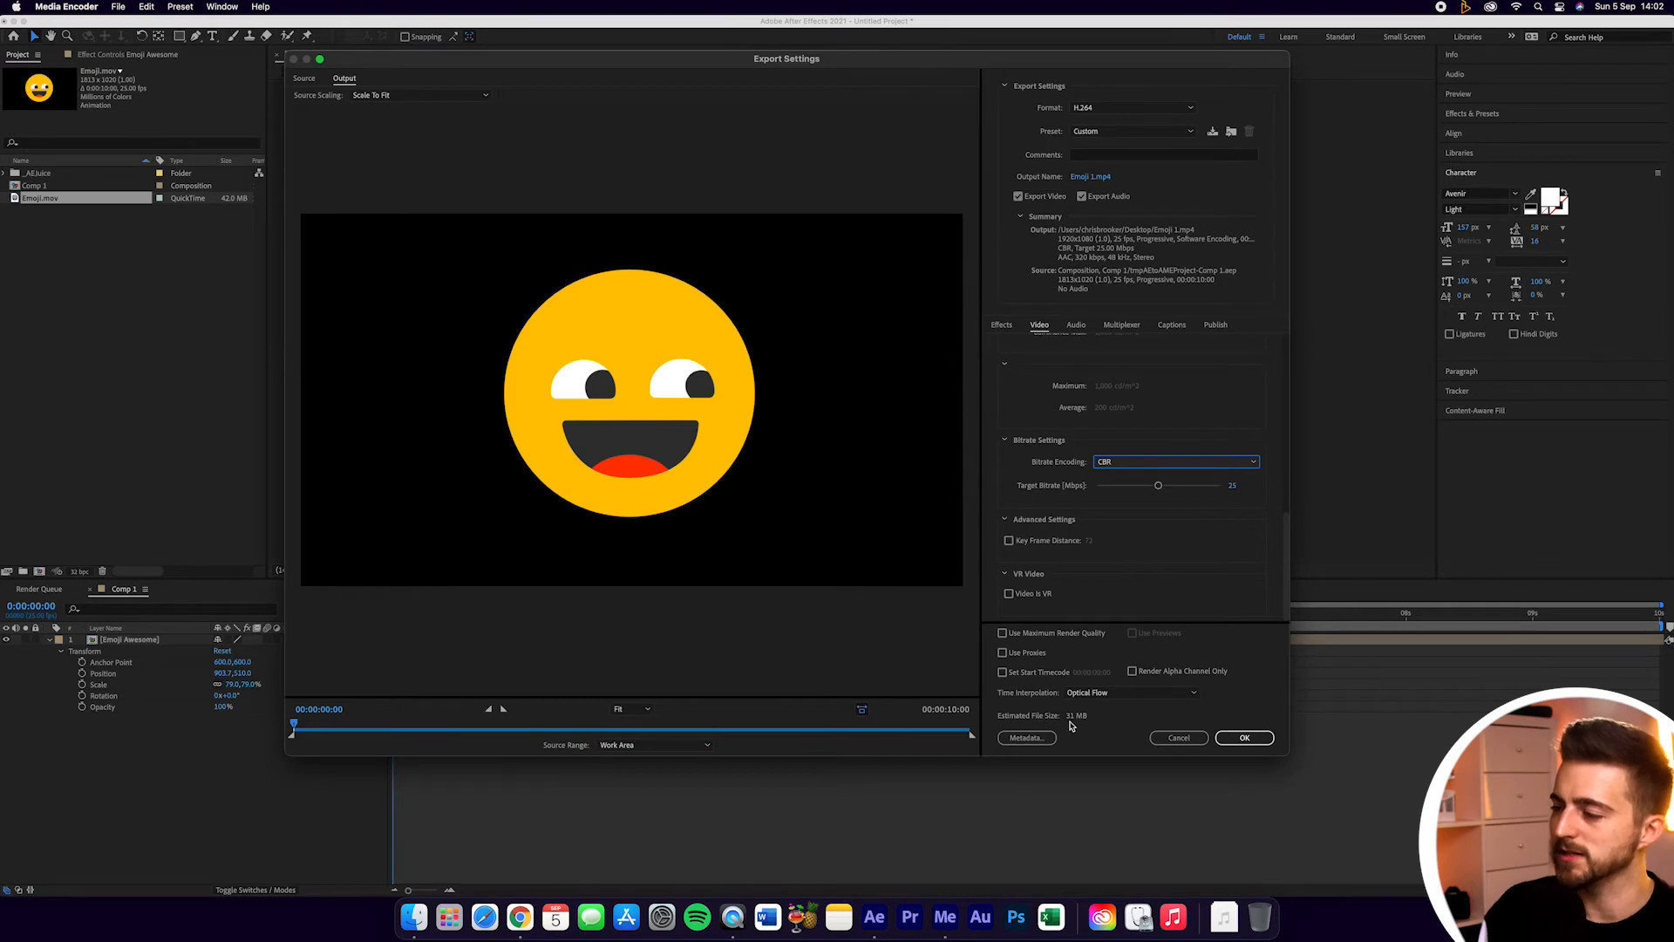
Try low and high target bitrates for the export, ending with the target at 50 Mbps
left_click_drag(1158, 489, 1057, 491)
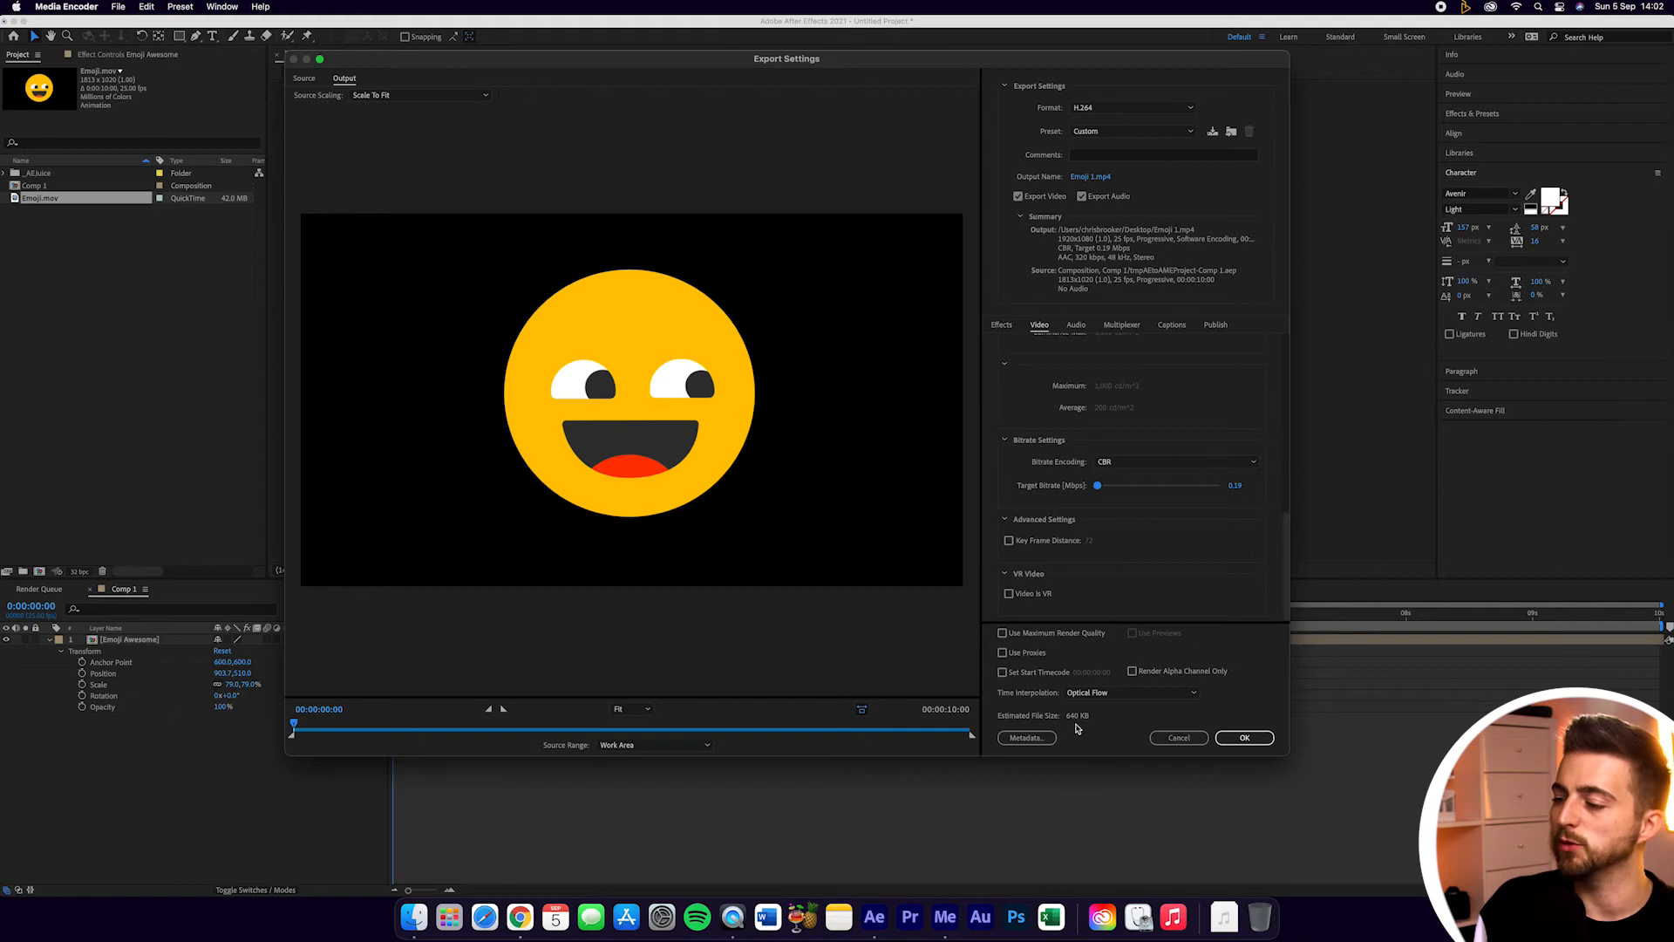
left_click_drag(1097, 485, 1291, 484)
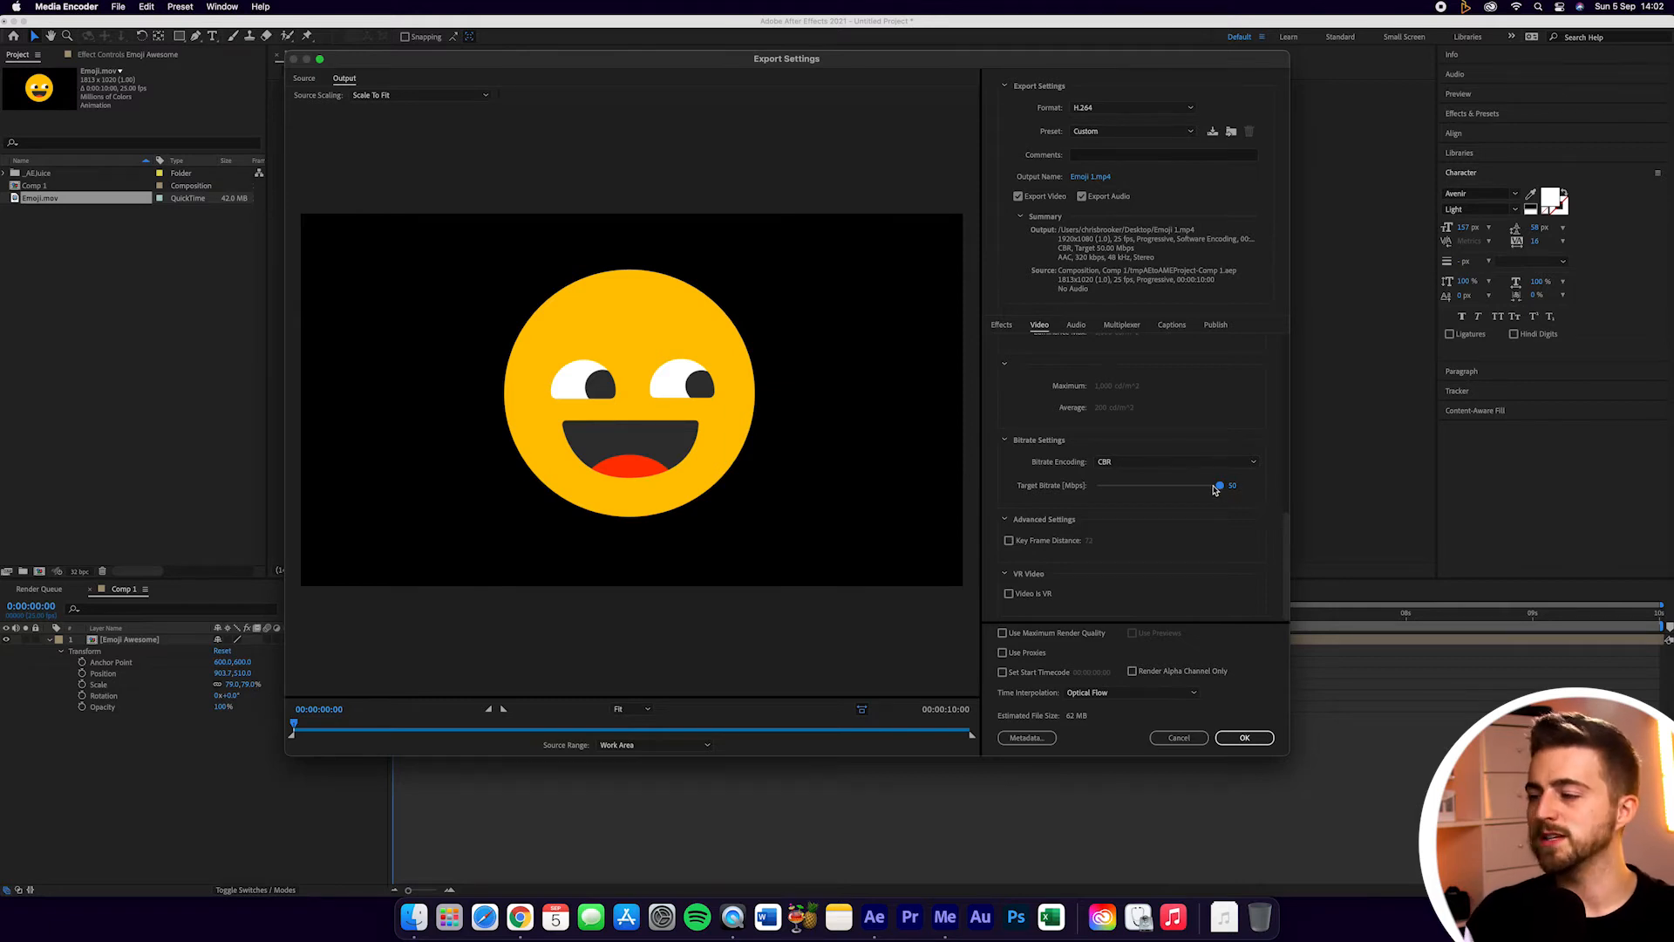
left_click_drag(1222, 491, 1114, 493)
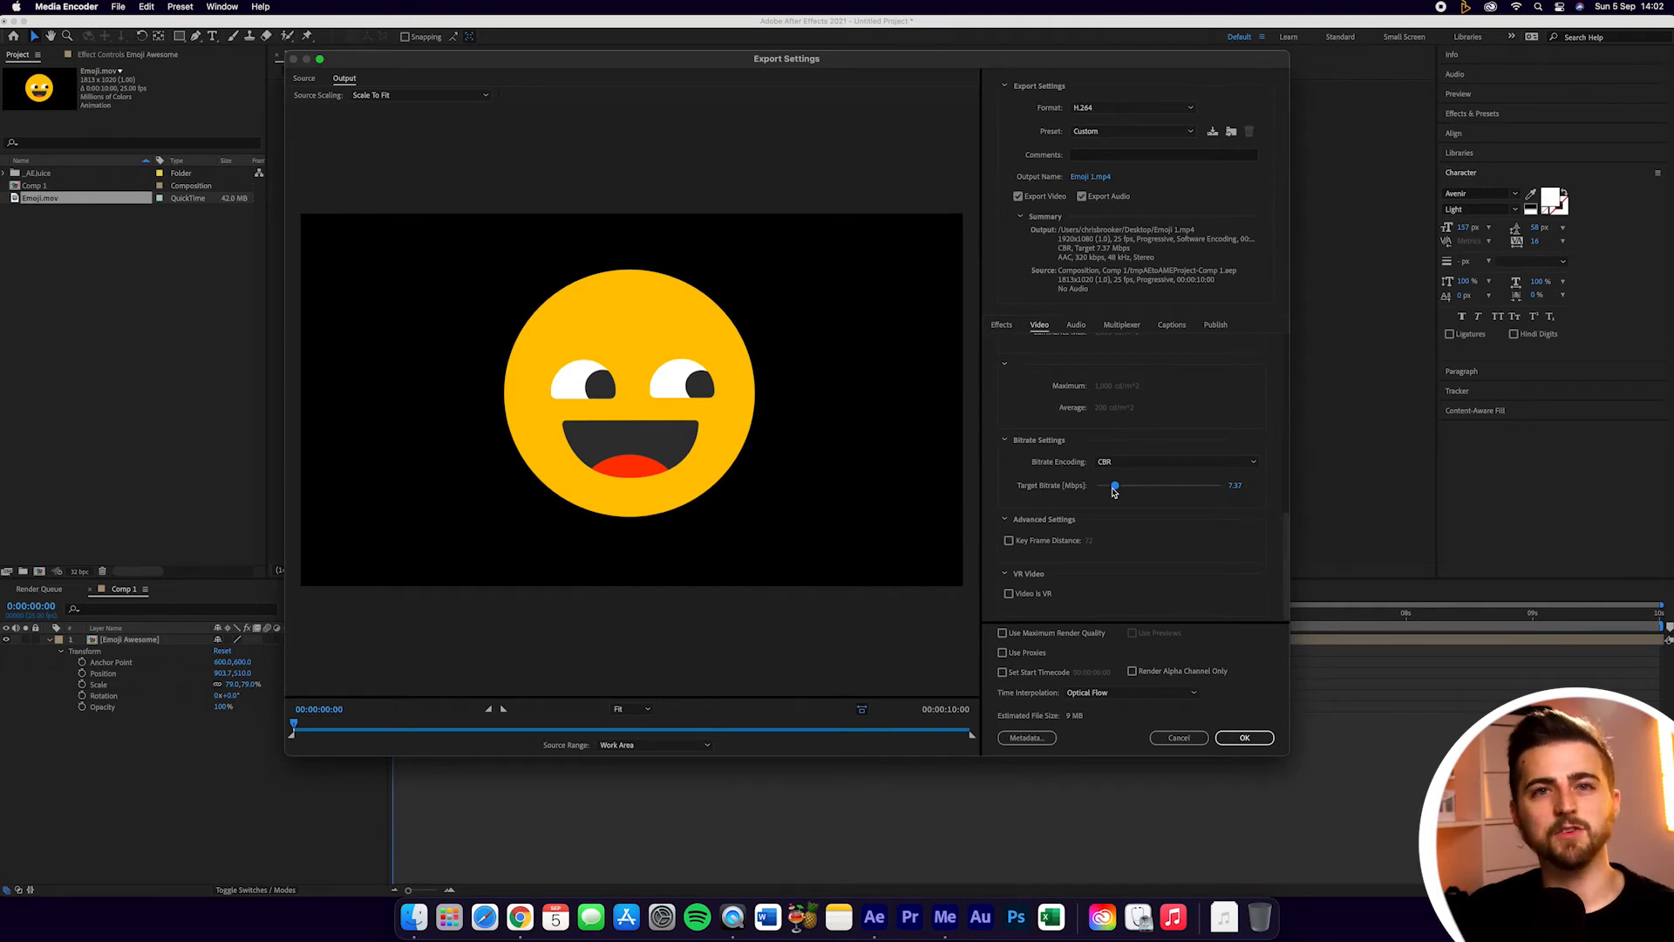
left_click_drag(1113, 493, 1220, 487)
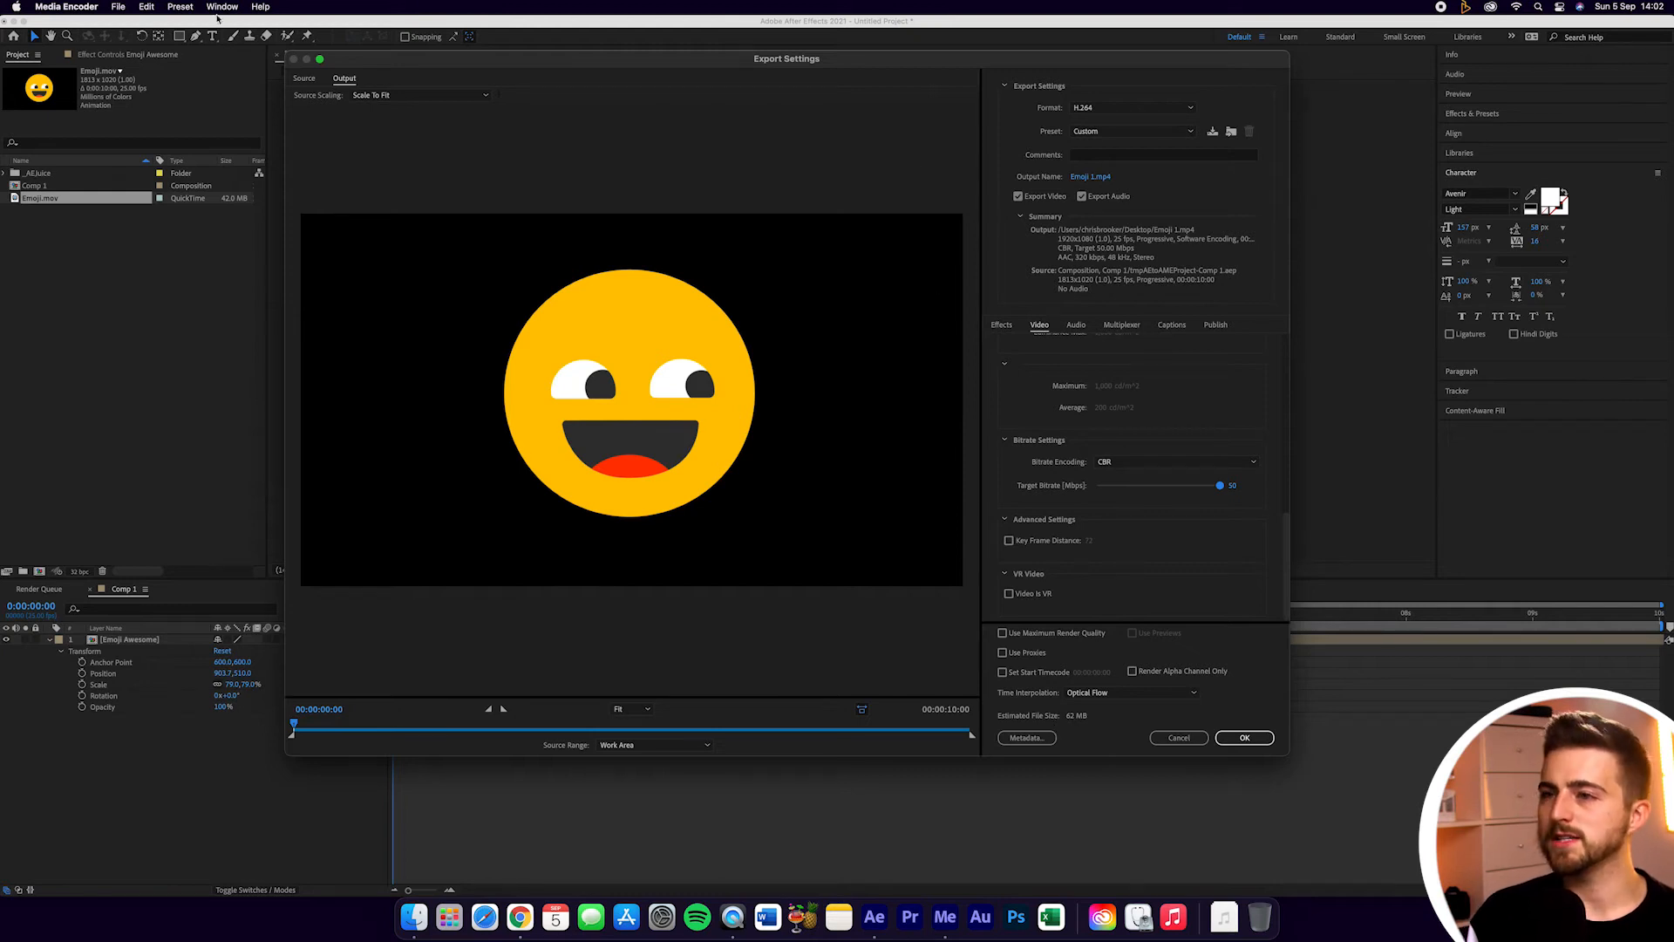
Accept the export settings and start encoding the Media Encoder queue
left_click(1261, 738)
left_click(1147, 193)
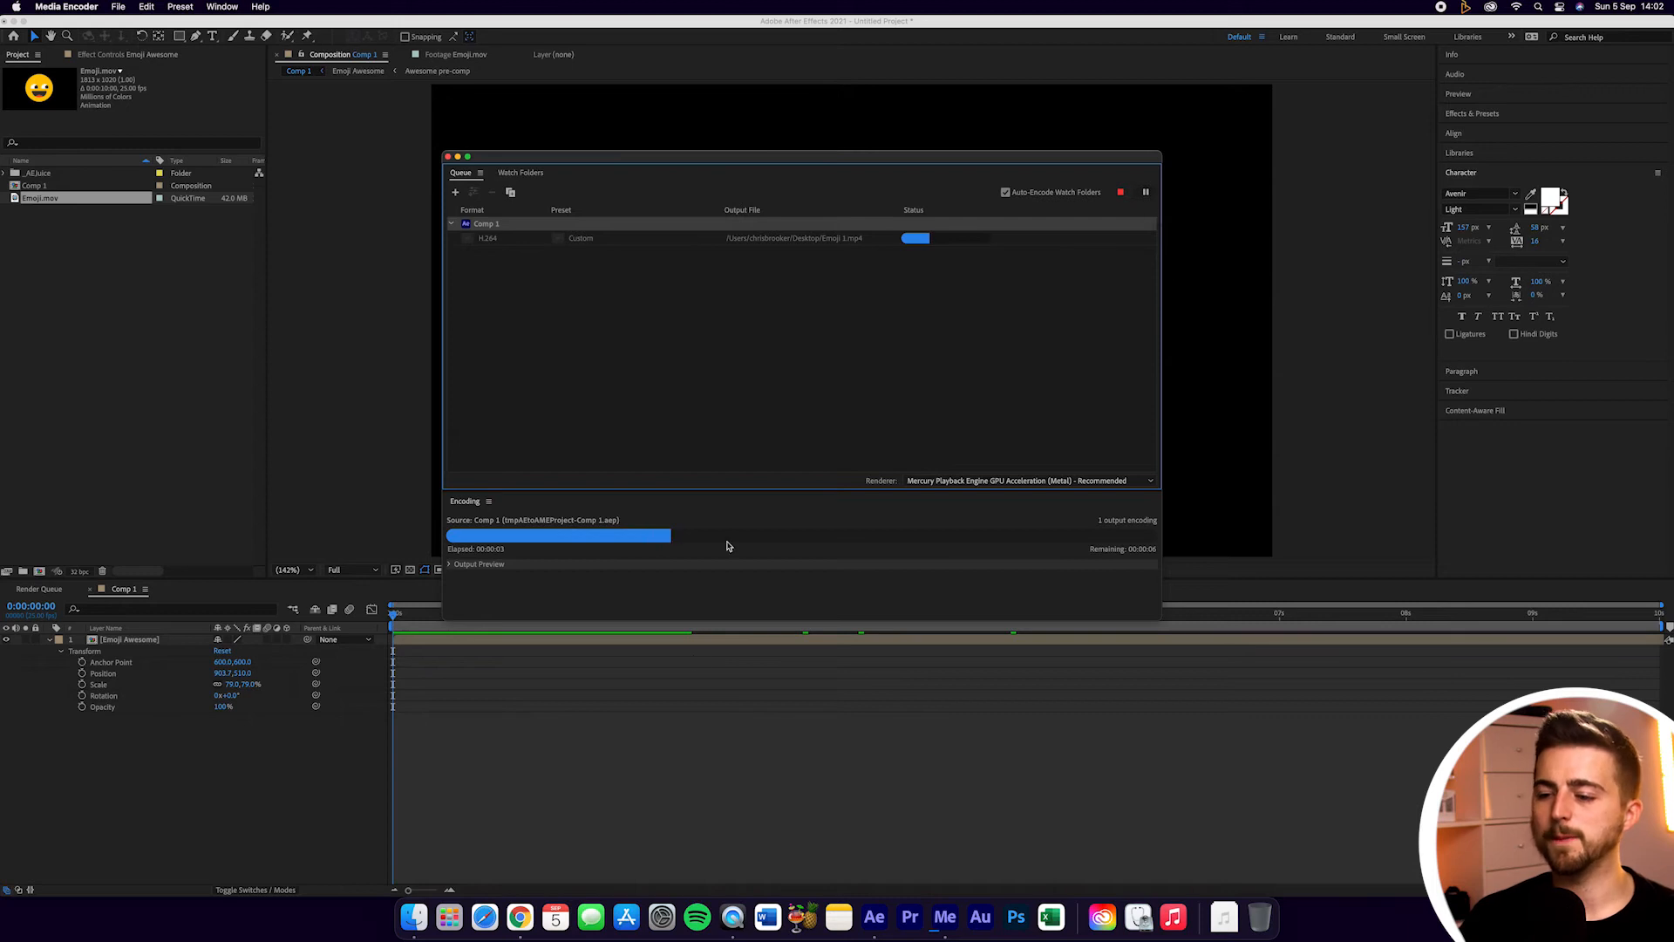
Switch to Finder, open Emoji 1.mp4 from the Desktop, play it to check the export, and close the player
left_click(413, 931)
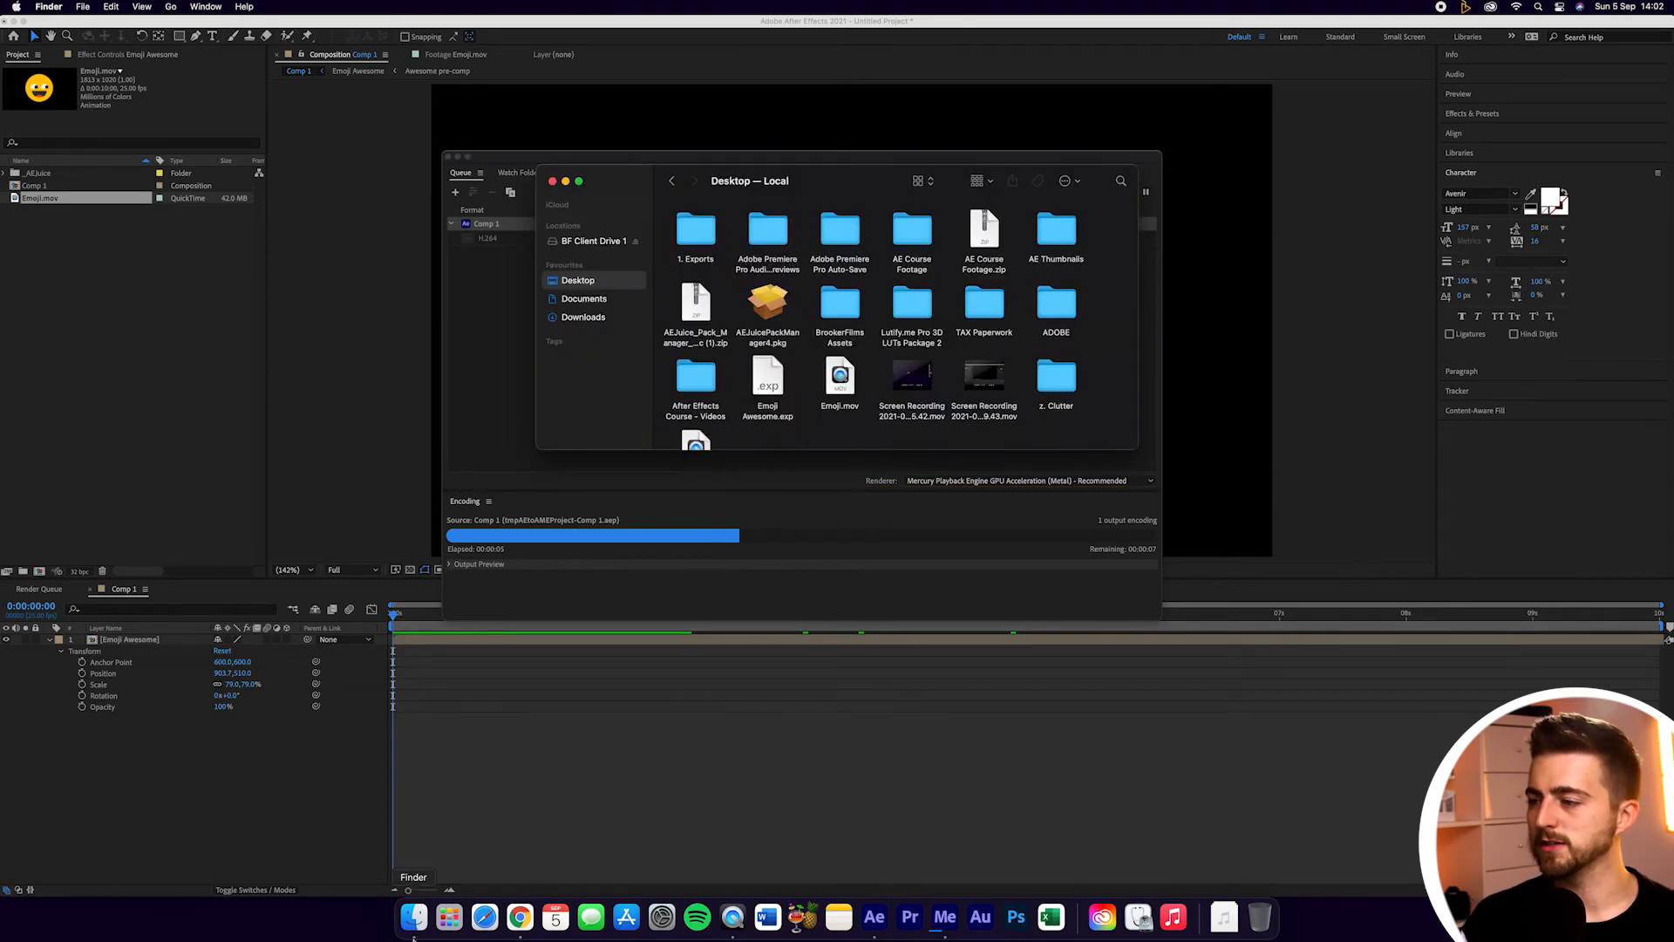
scroll(695, 401, "down", 2)
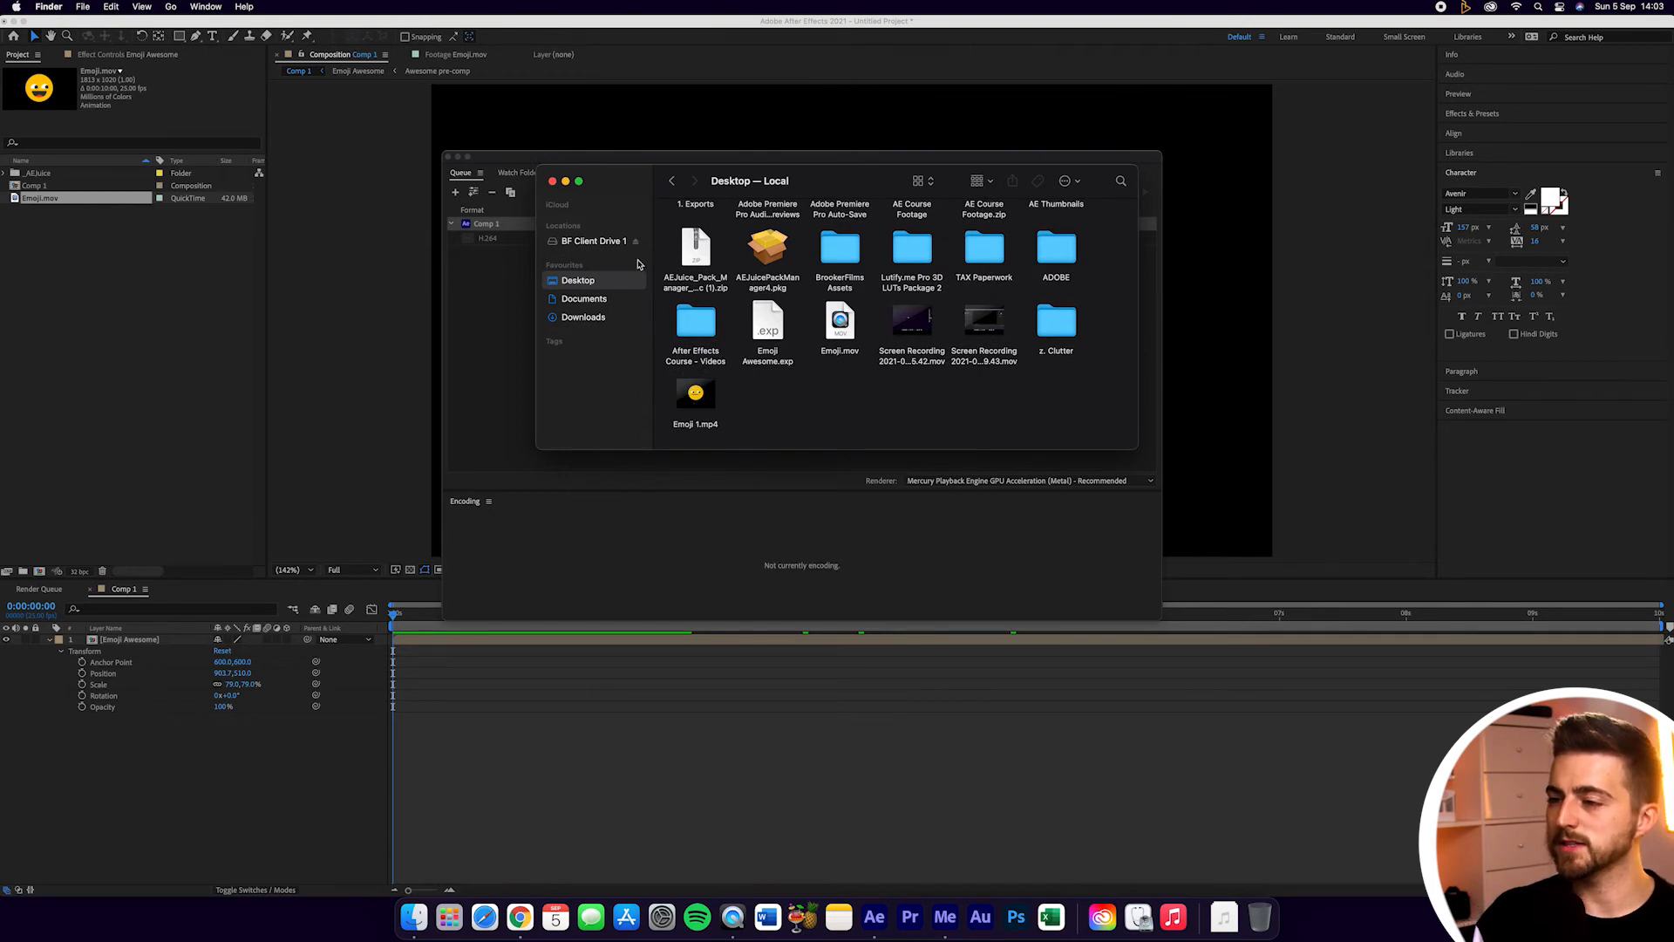
double_click(706, 394)
key("space")
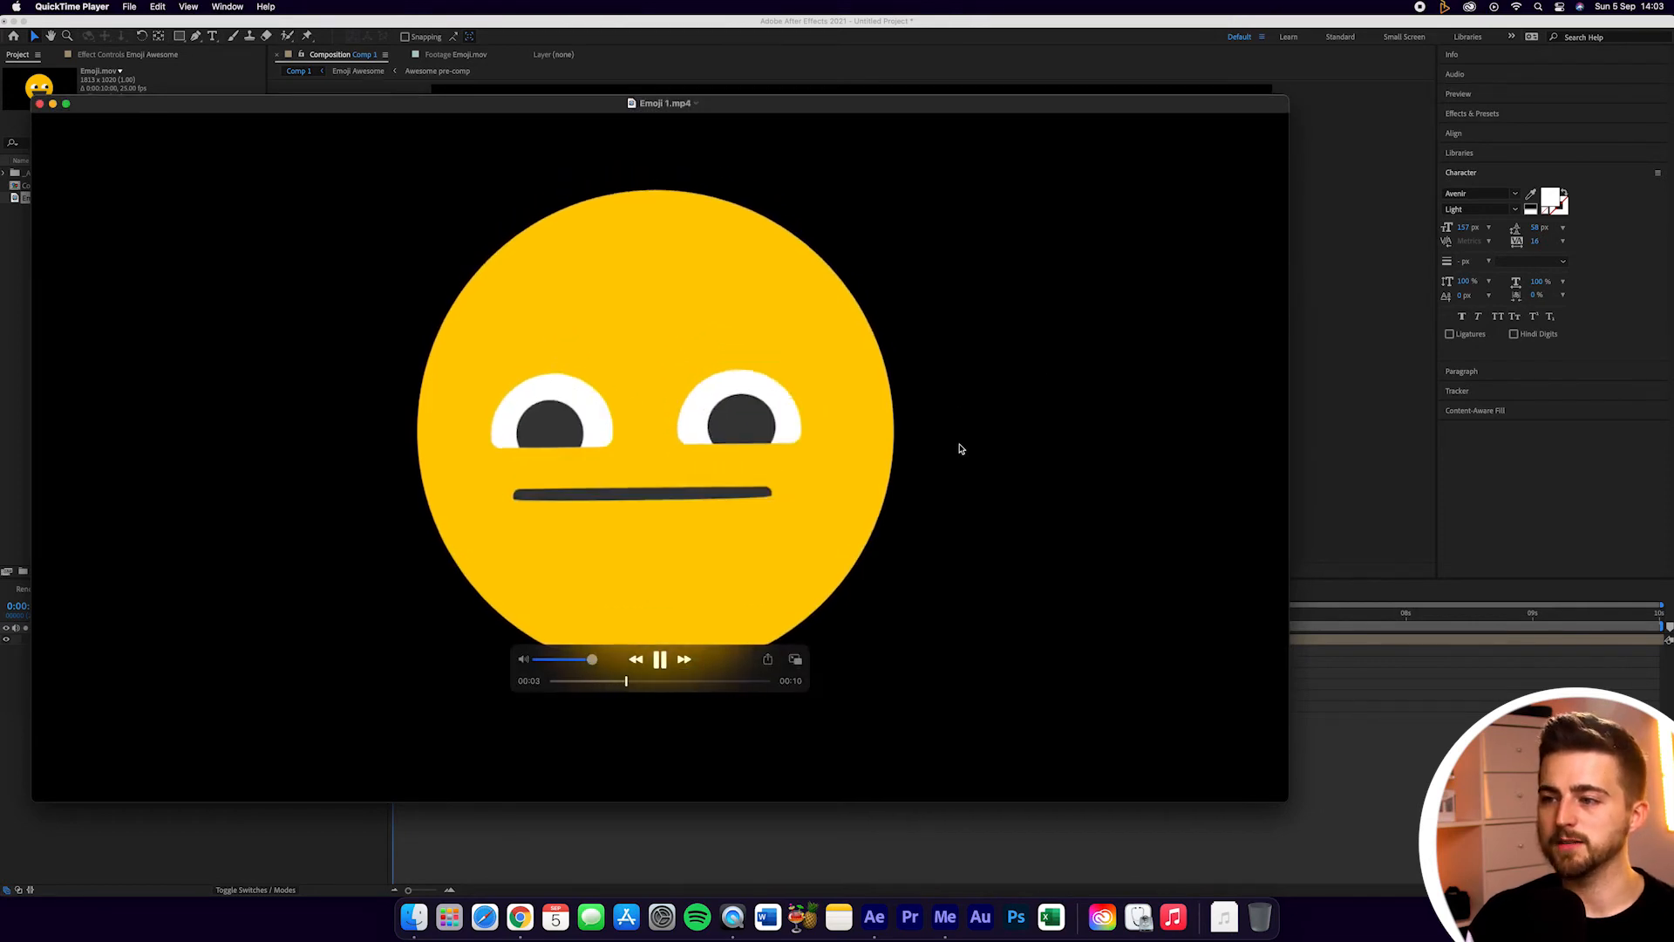
left_click(40, 104)
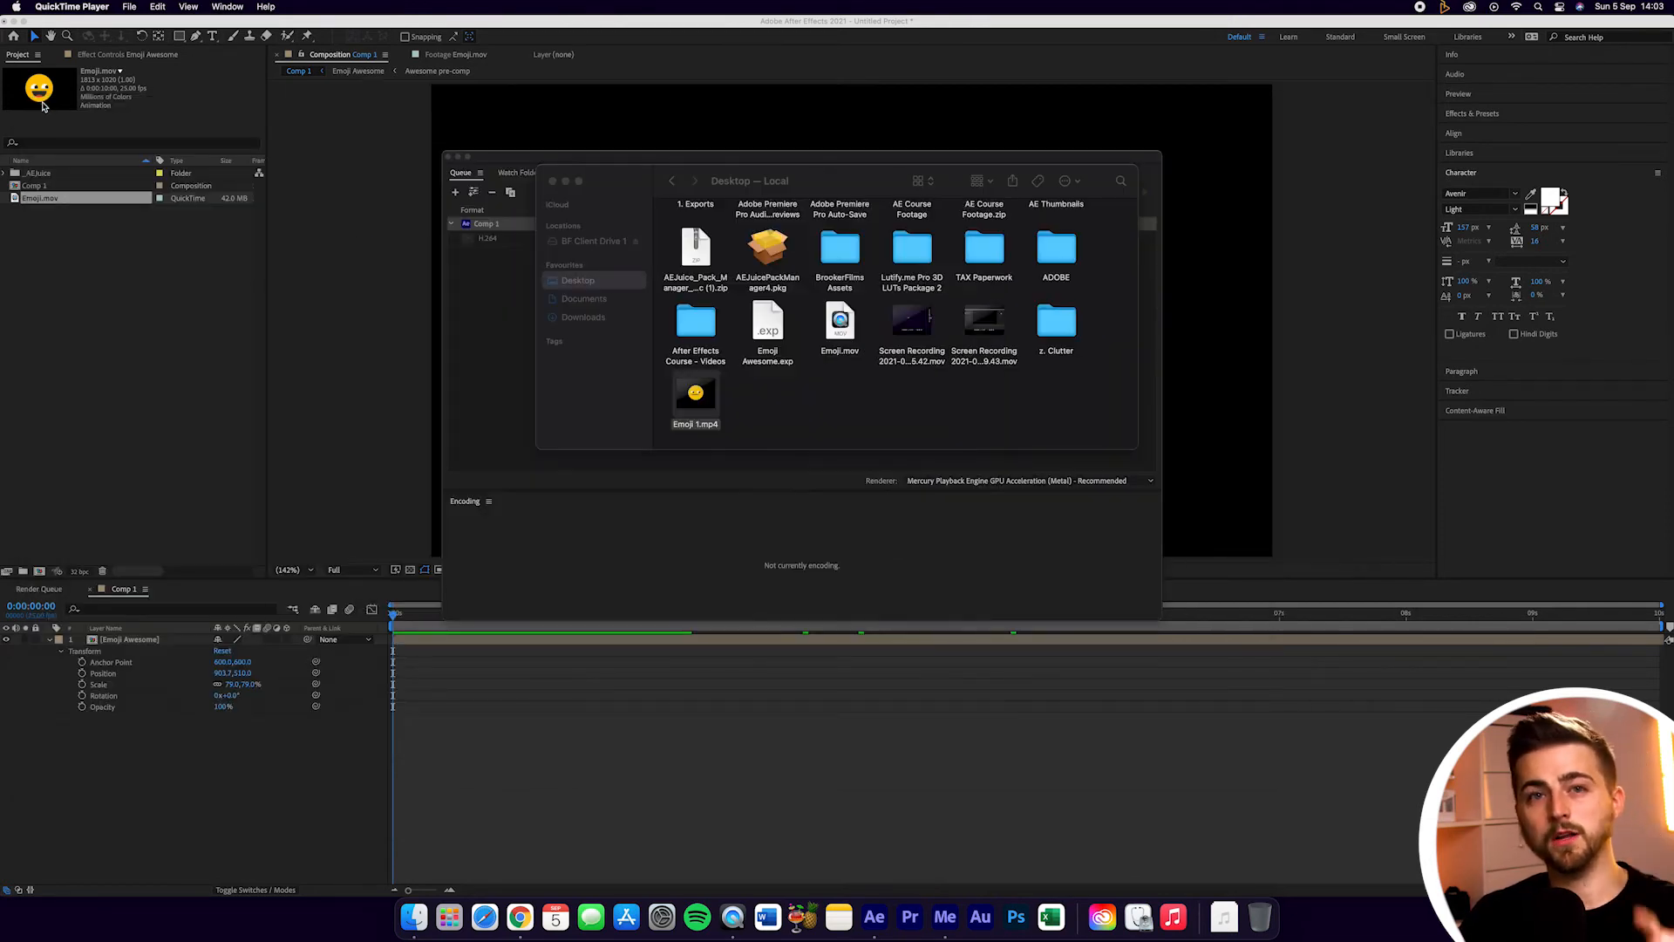
Return to After Effects and turn on the transparency grid for Comp 1
left_click(741, 684)
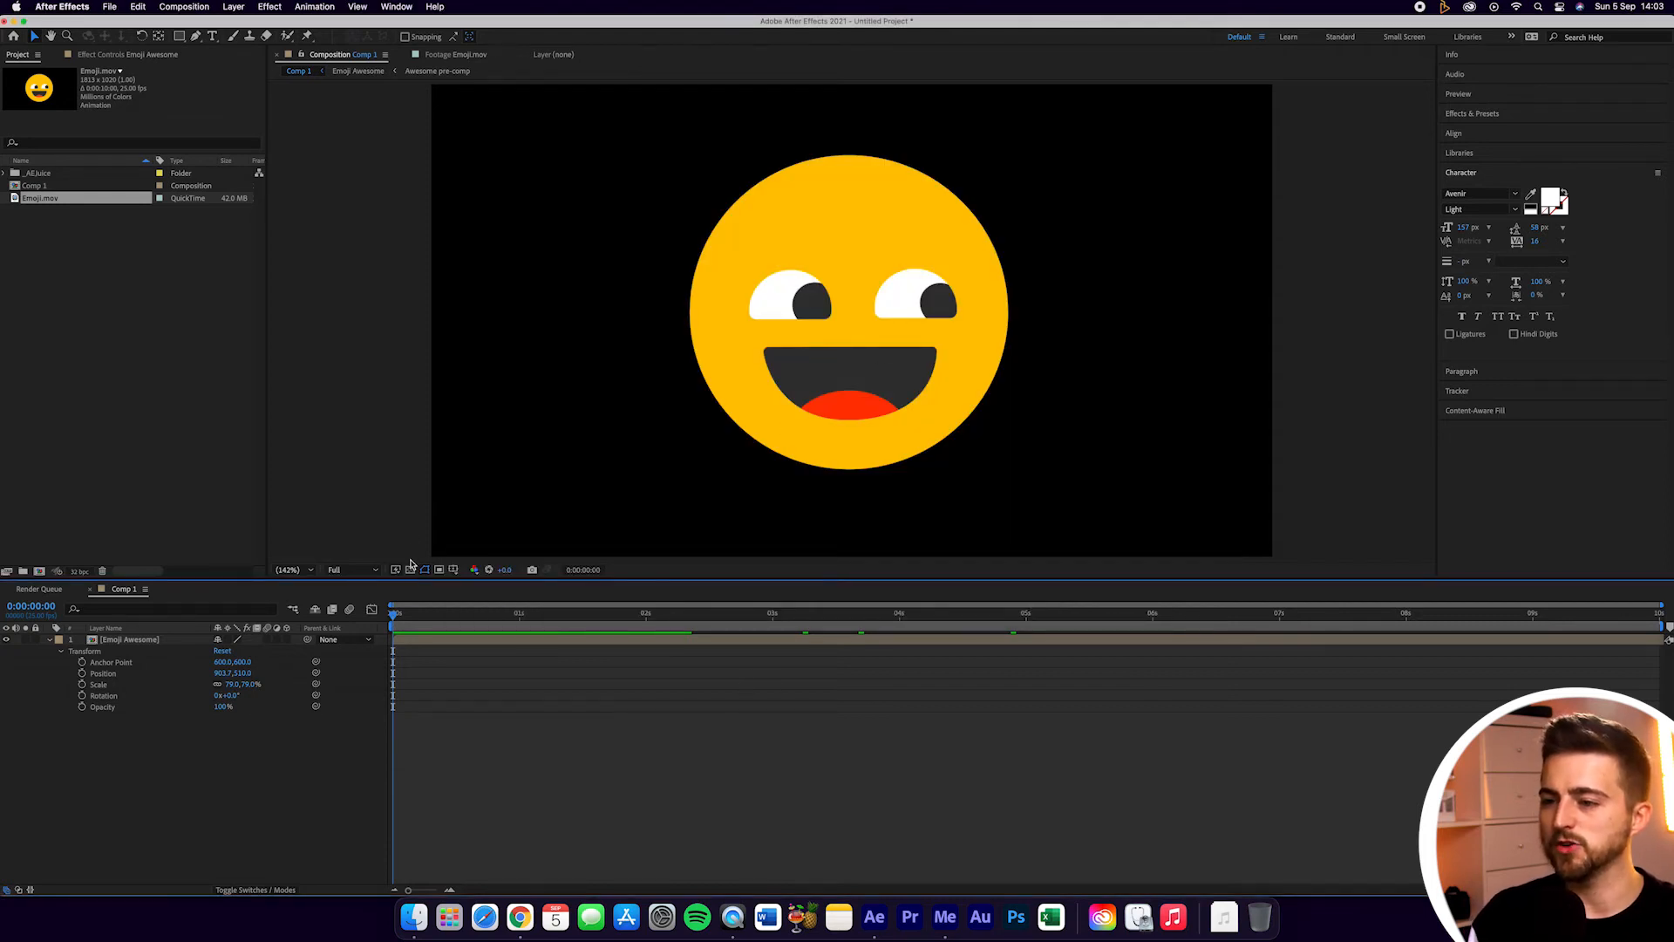
left_click(410, 569)
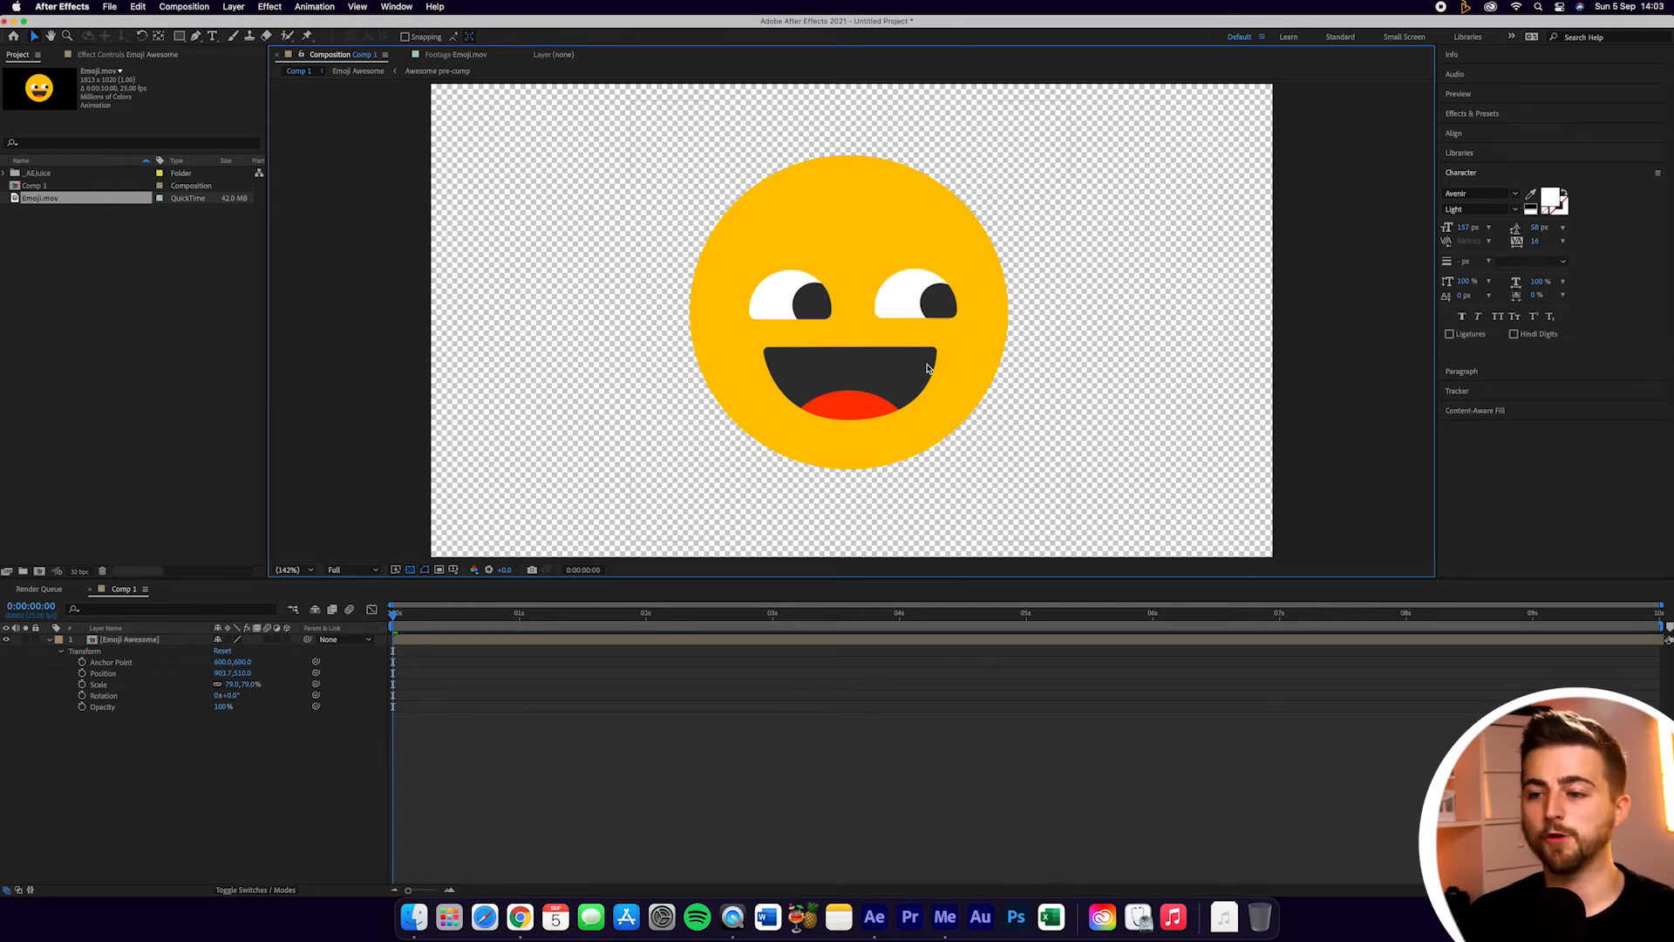
left_click(697, 745)
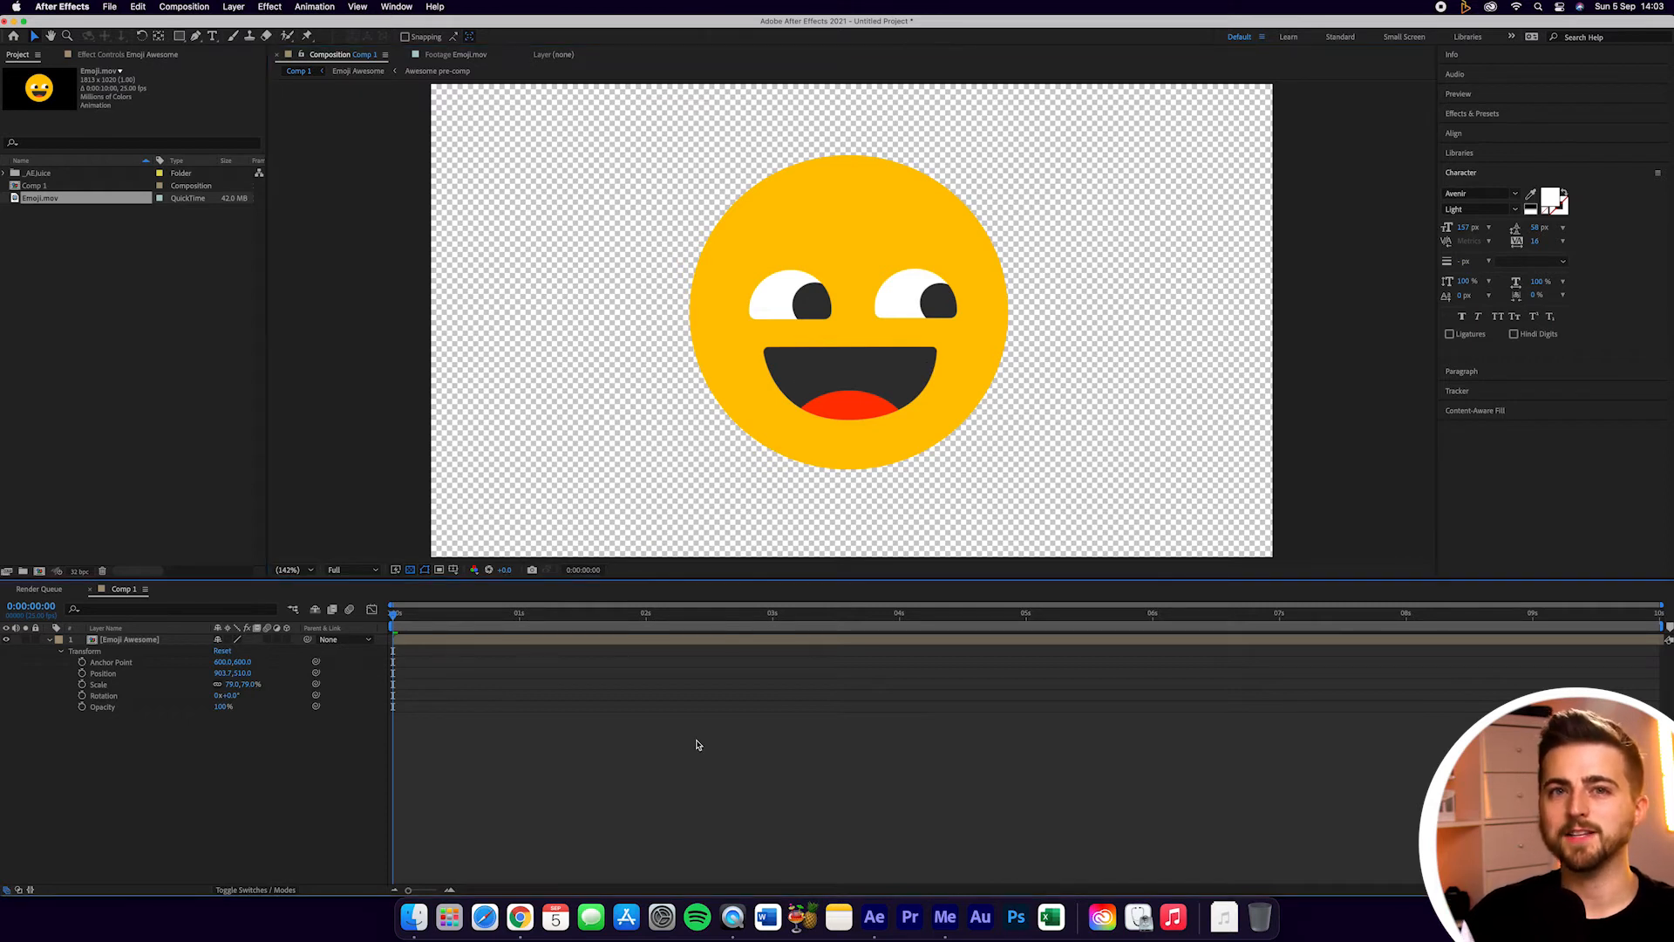
Add Comp 1 to the render queue again and accept its render settings at Best quality and Full resolution
left_click(208, 5)
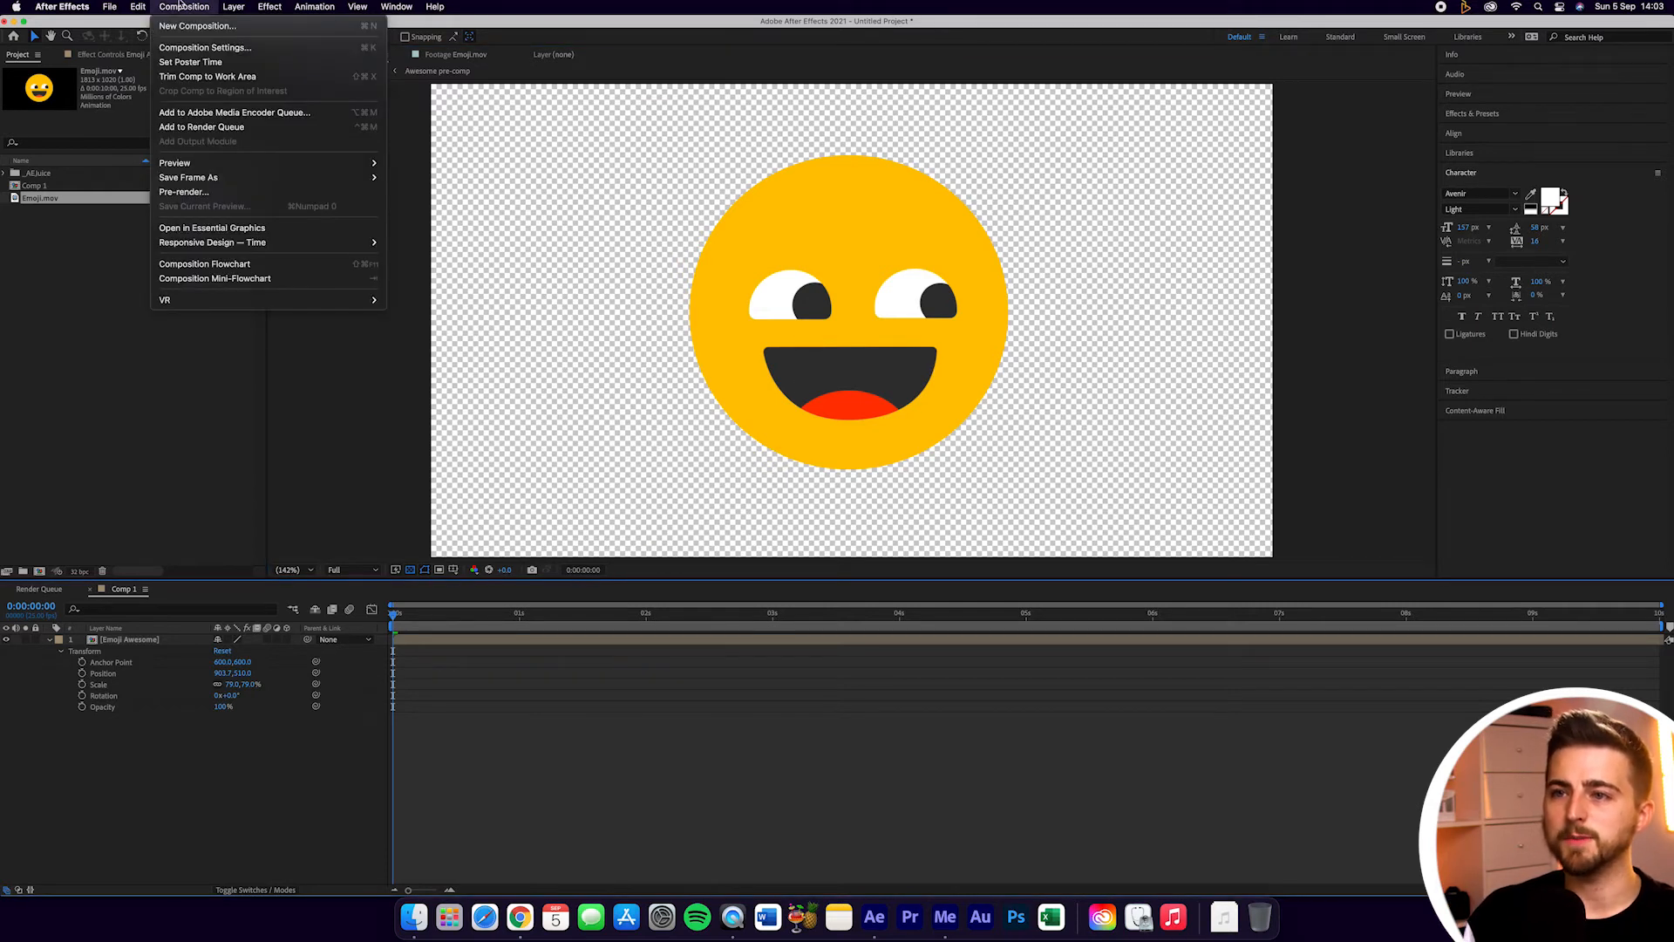
left_click(202, 127)
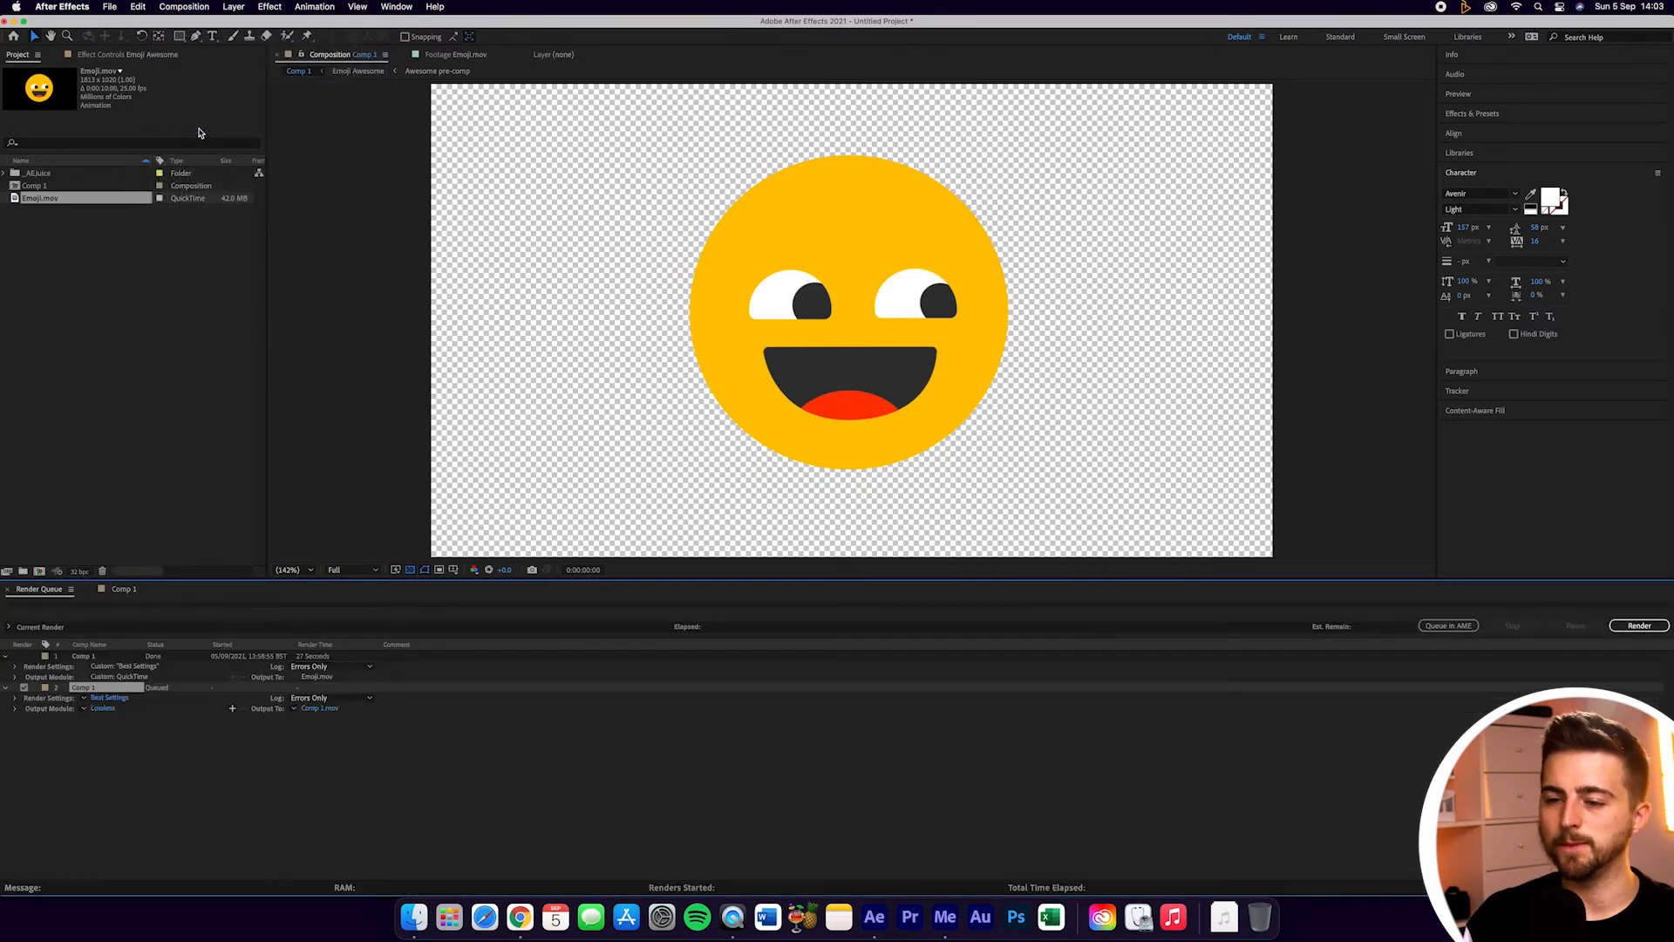
left_click(109, 698)
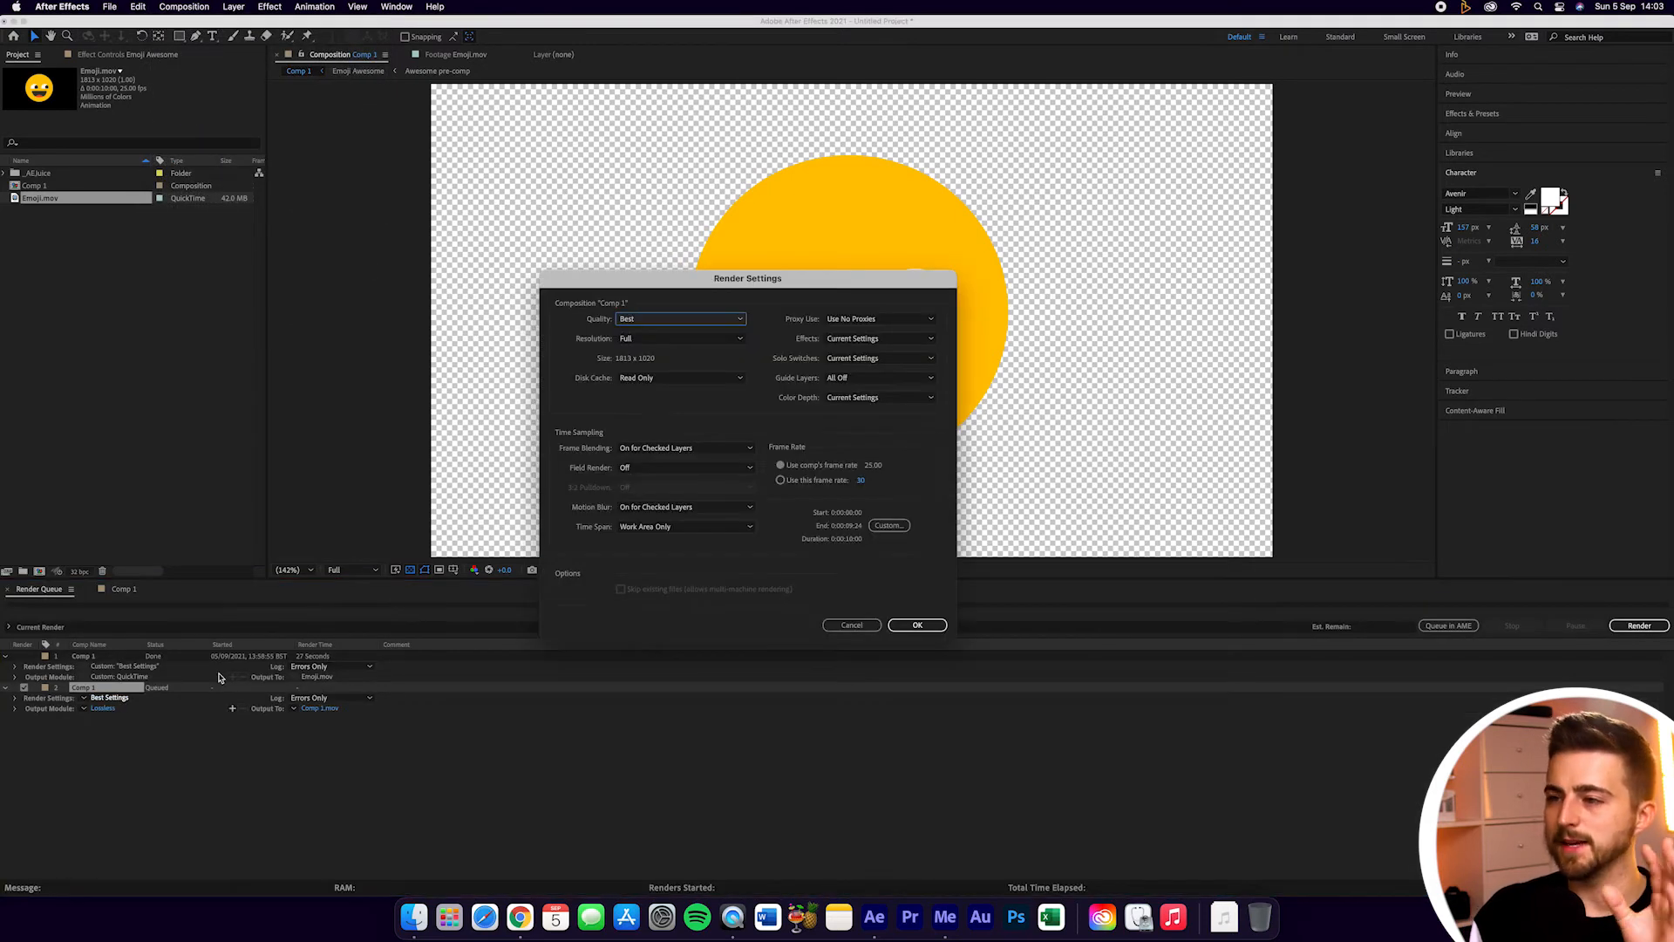
left_click(917, 623)
Set the queued render's output file to Emoji Transparent as a QuickTime movie on the Desktop
left_click(319, 708)
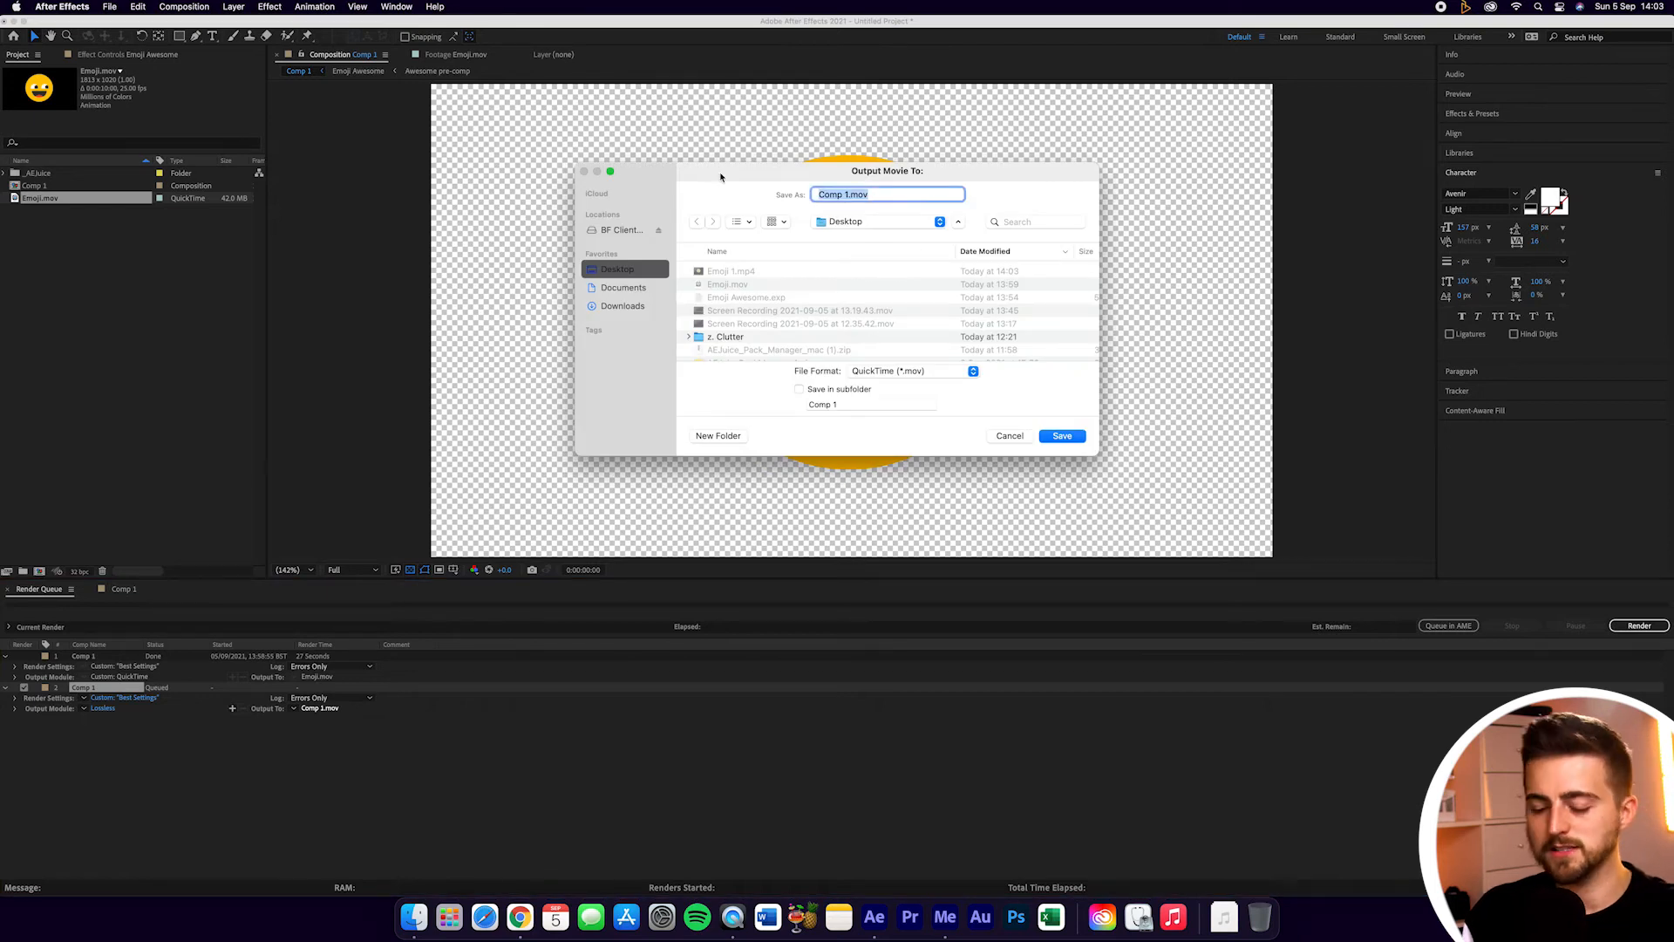
type("Emoji T")
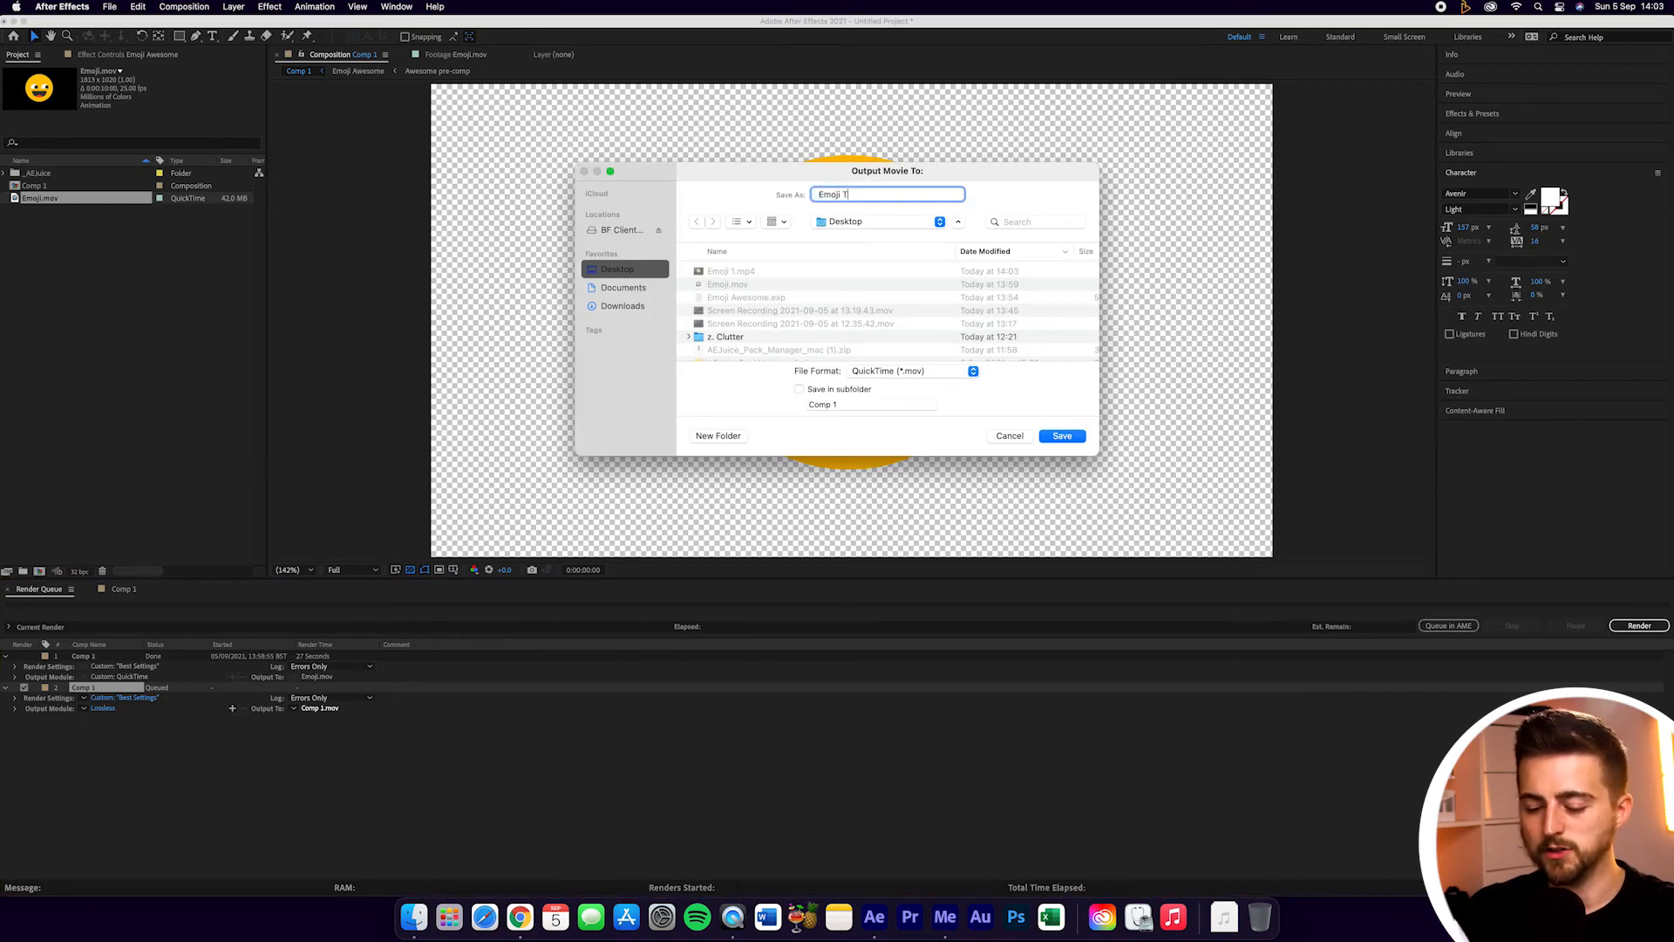
type("ransparent")
key("Return")
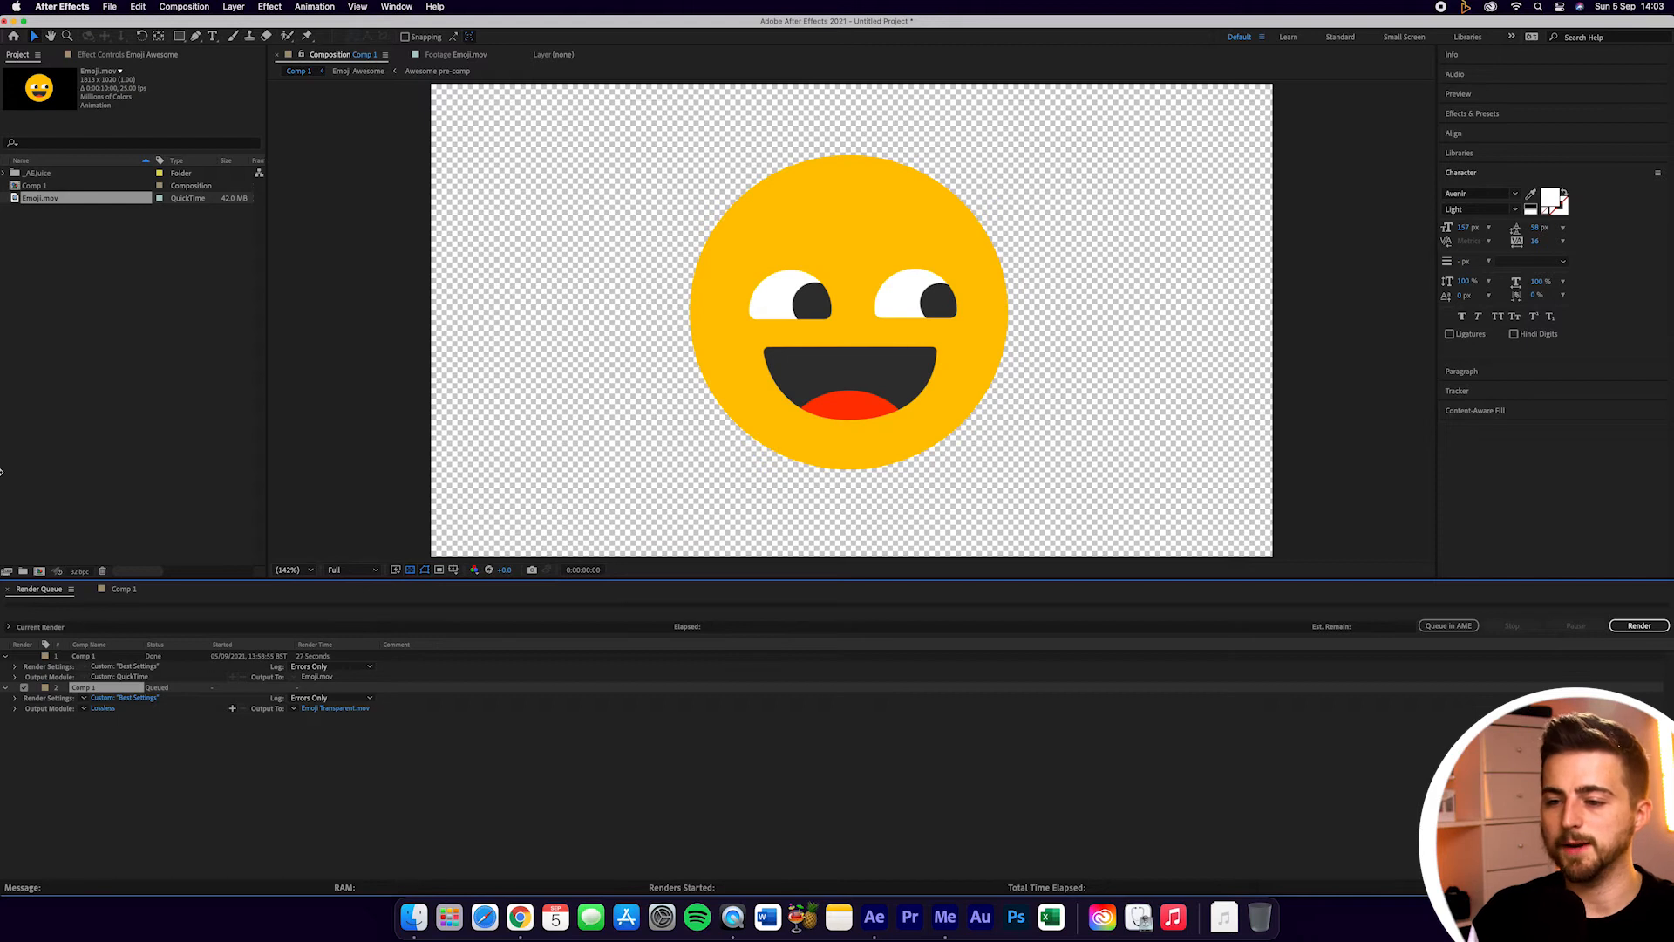
Set the output module's channels to RGB + Alpha with Millions of Colors+ depth and render the queued composition
left_click(59, 708)
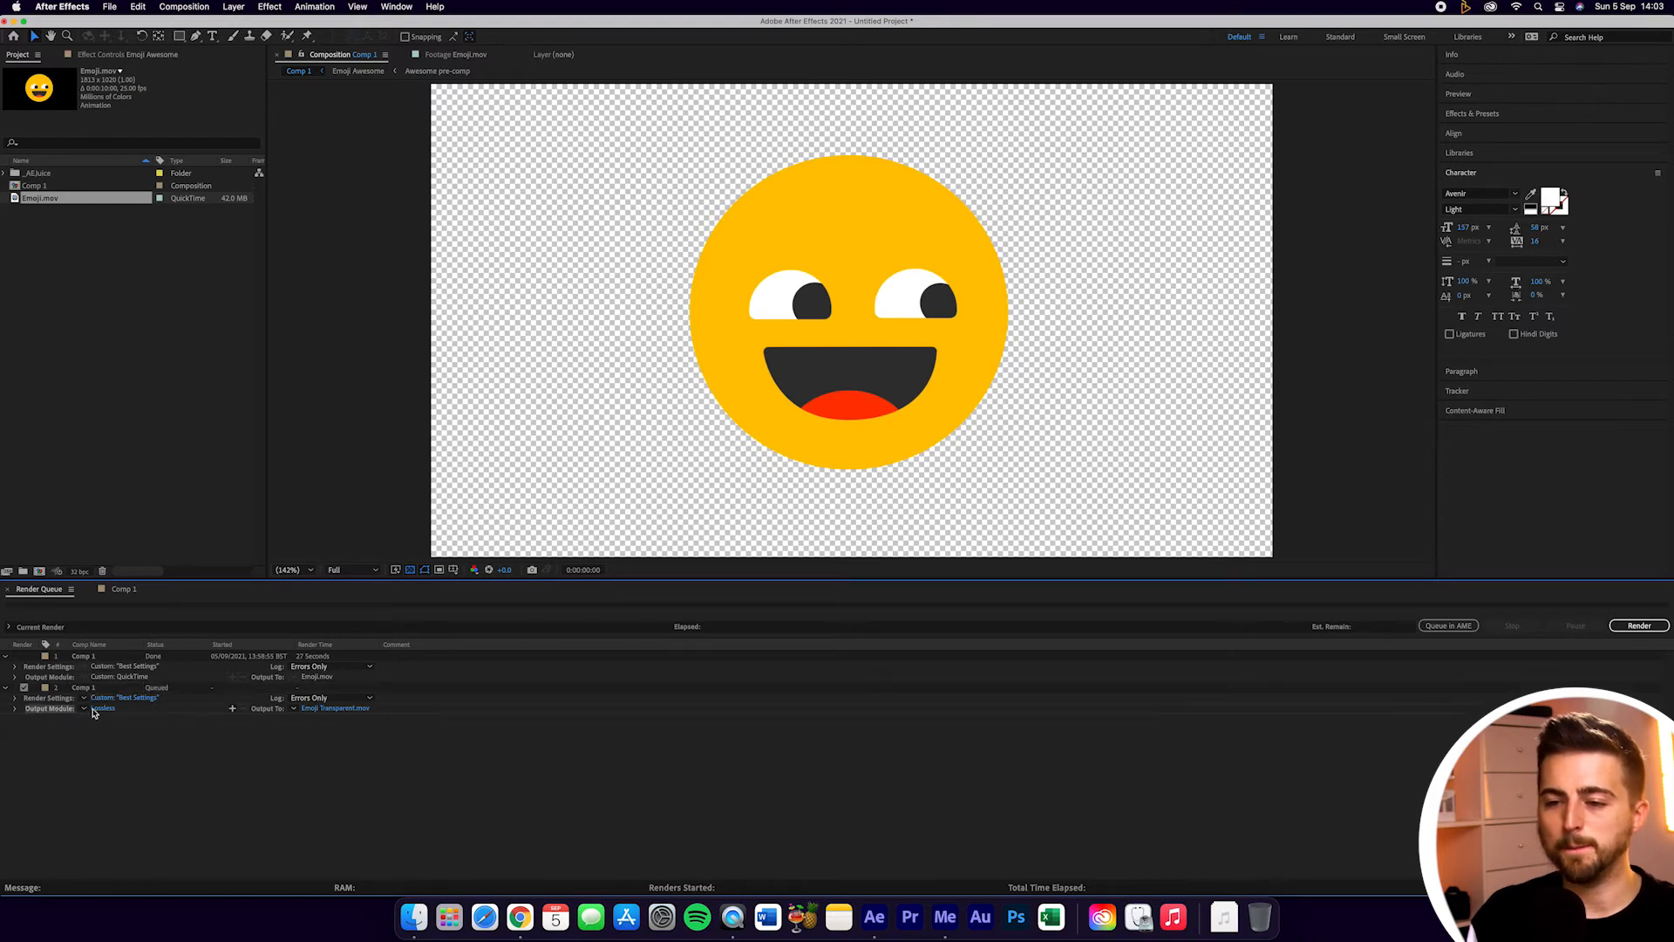
left_click(102, 709)
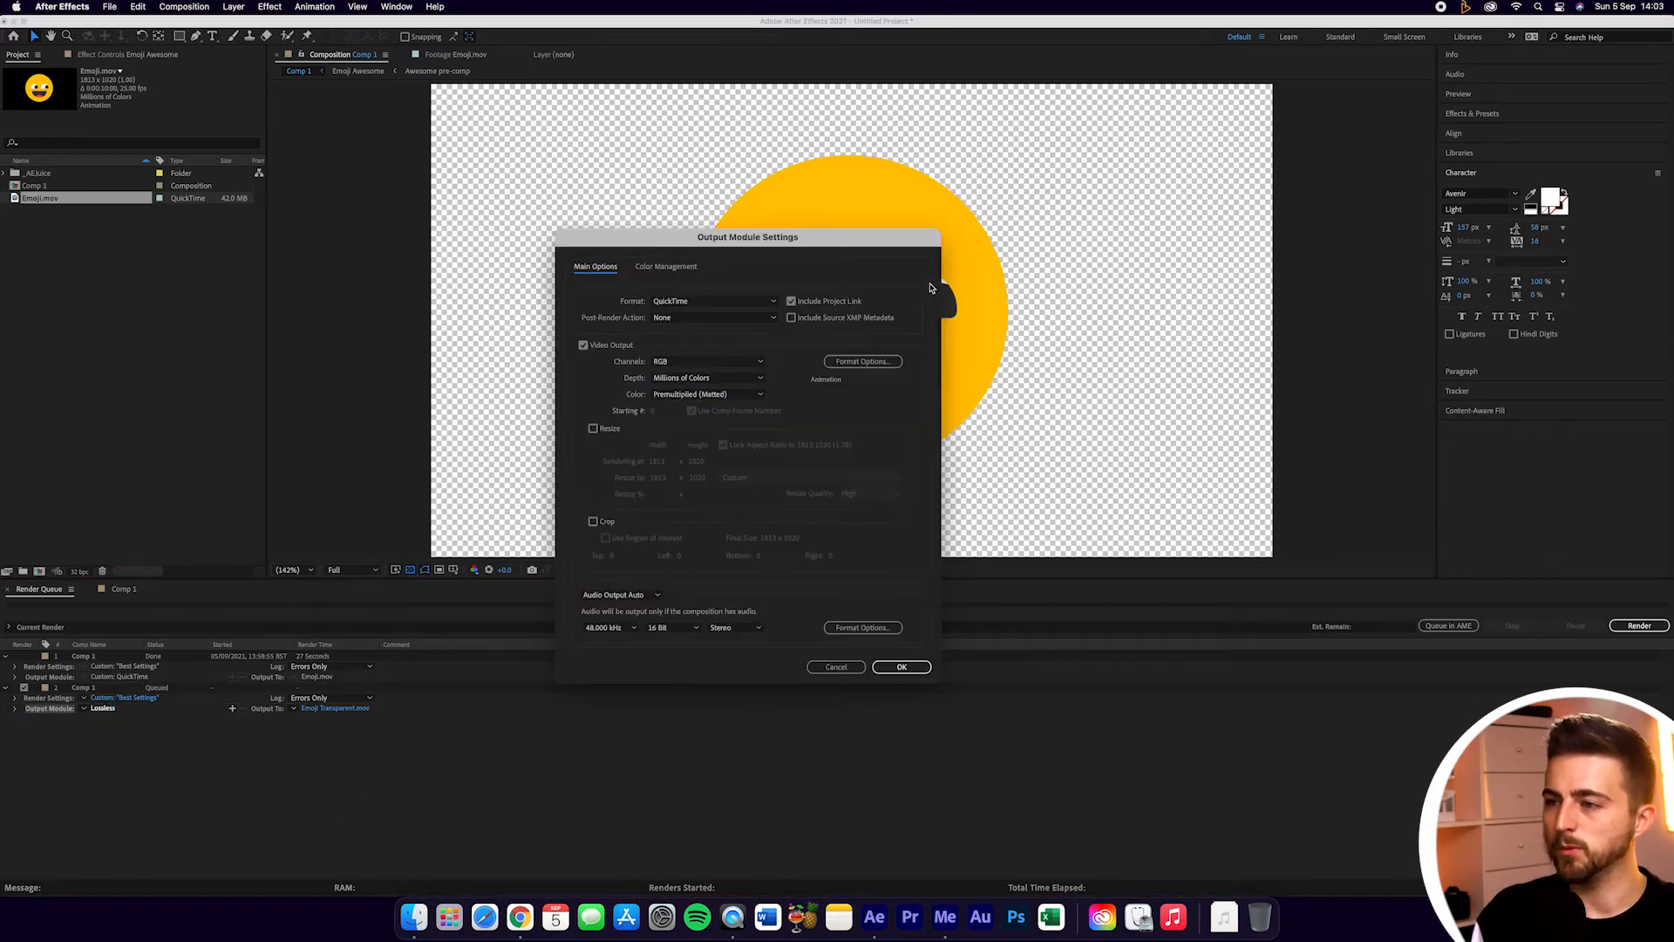
left_click(661, 361)
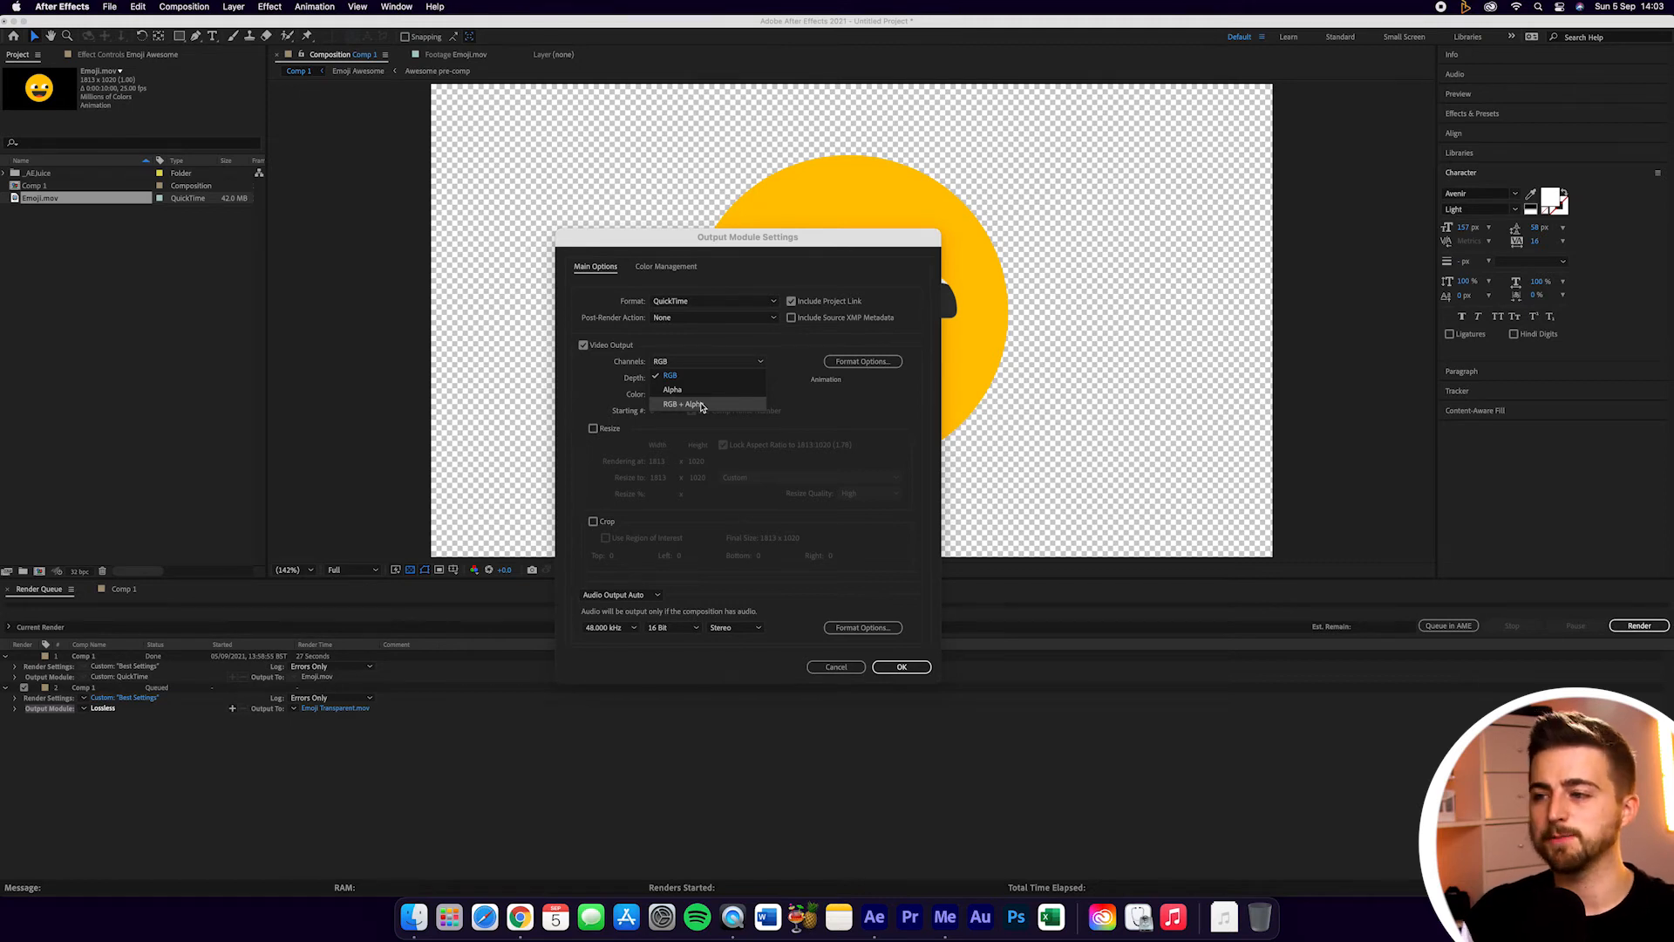
left_click(683, 404)
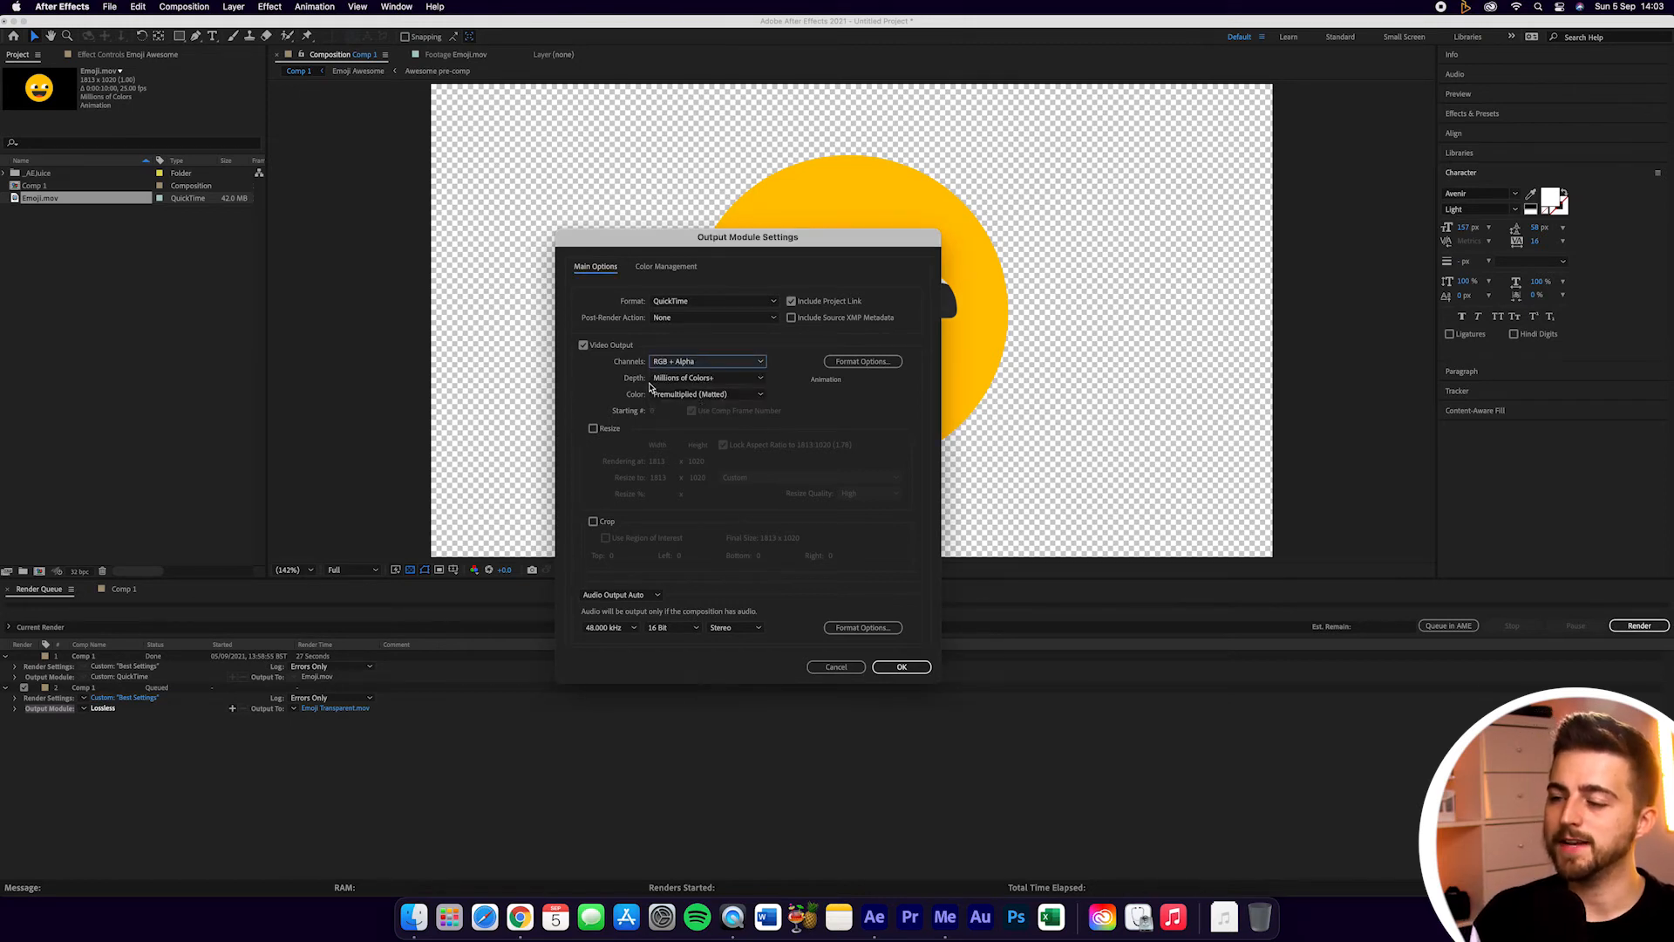
left_click(676, 379)
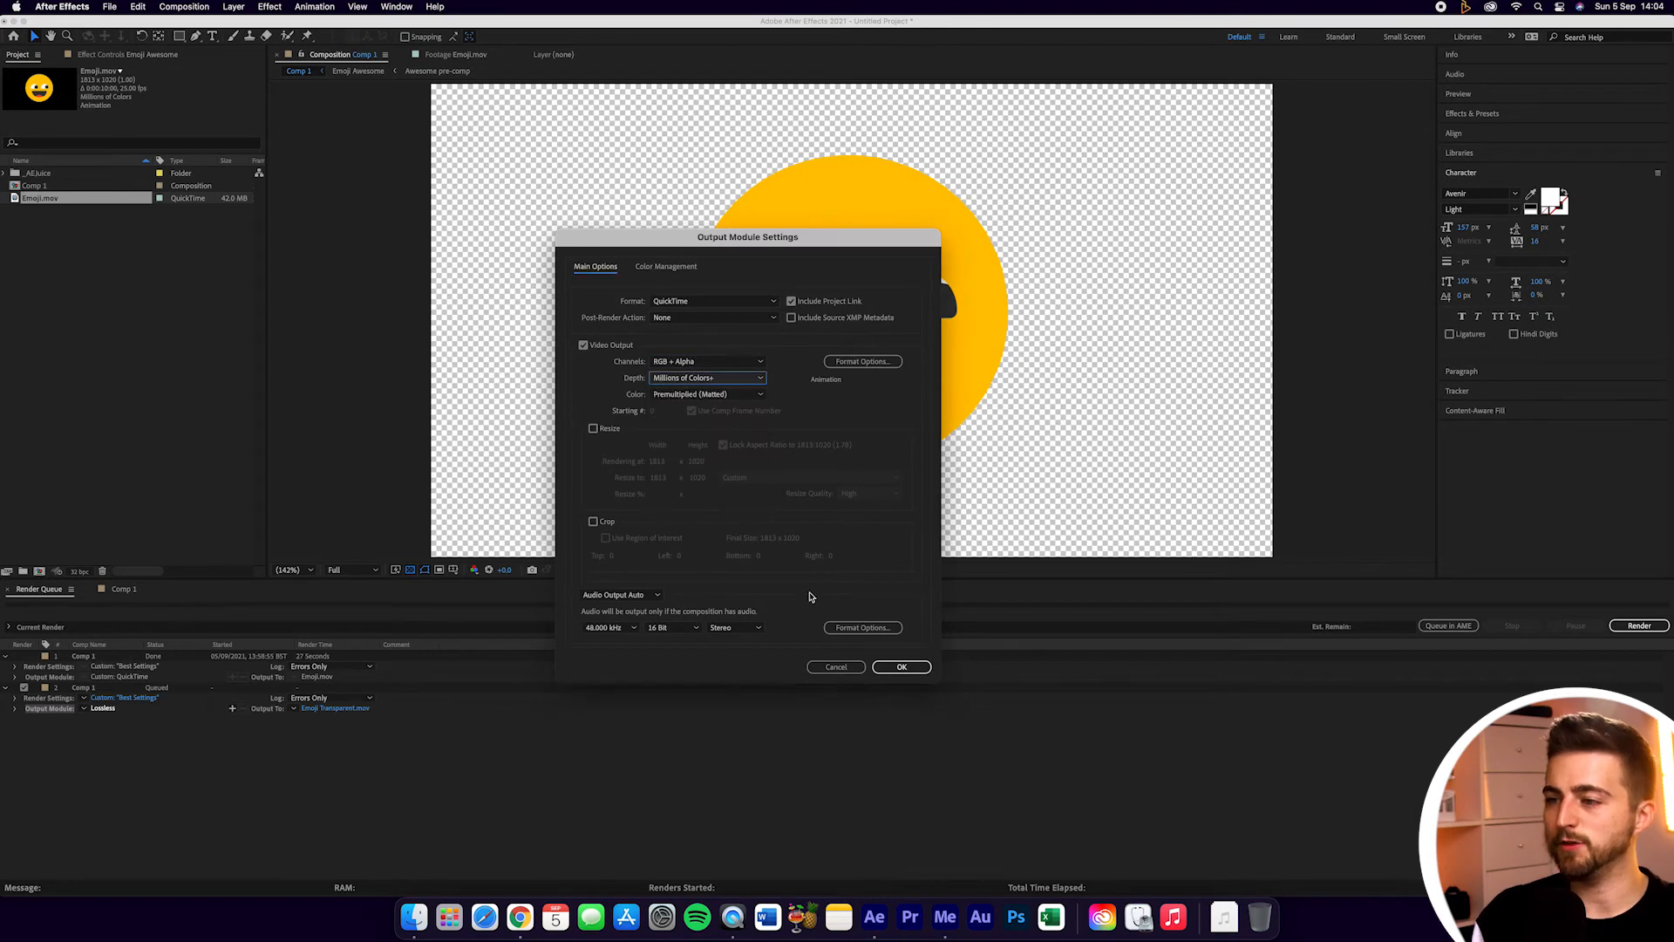
left_click(902, 666)
left_click(1646, 626)
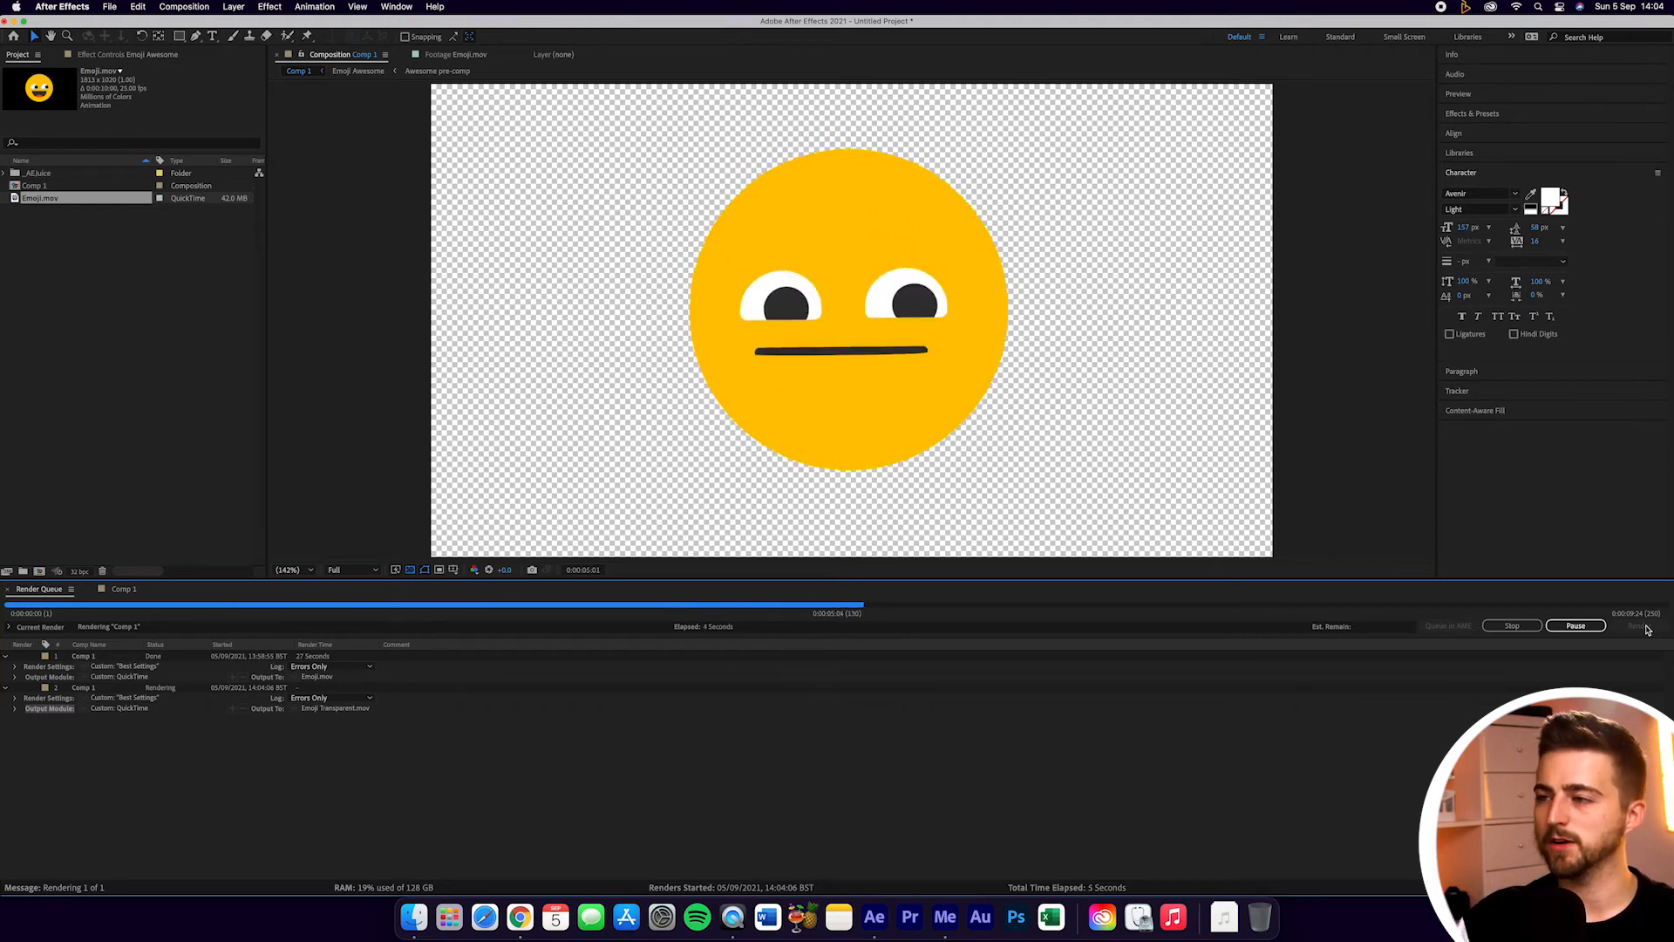
Create a new 10-second composition with a red background colour for testing the transparent render
left_click(122, 364)
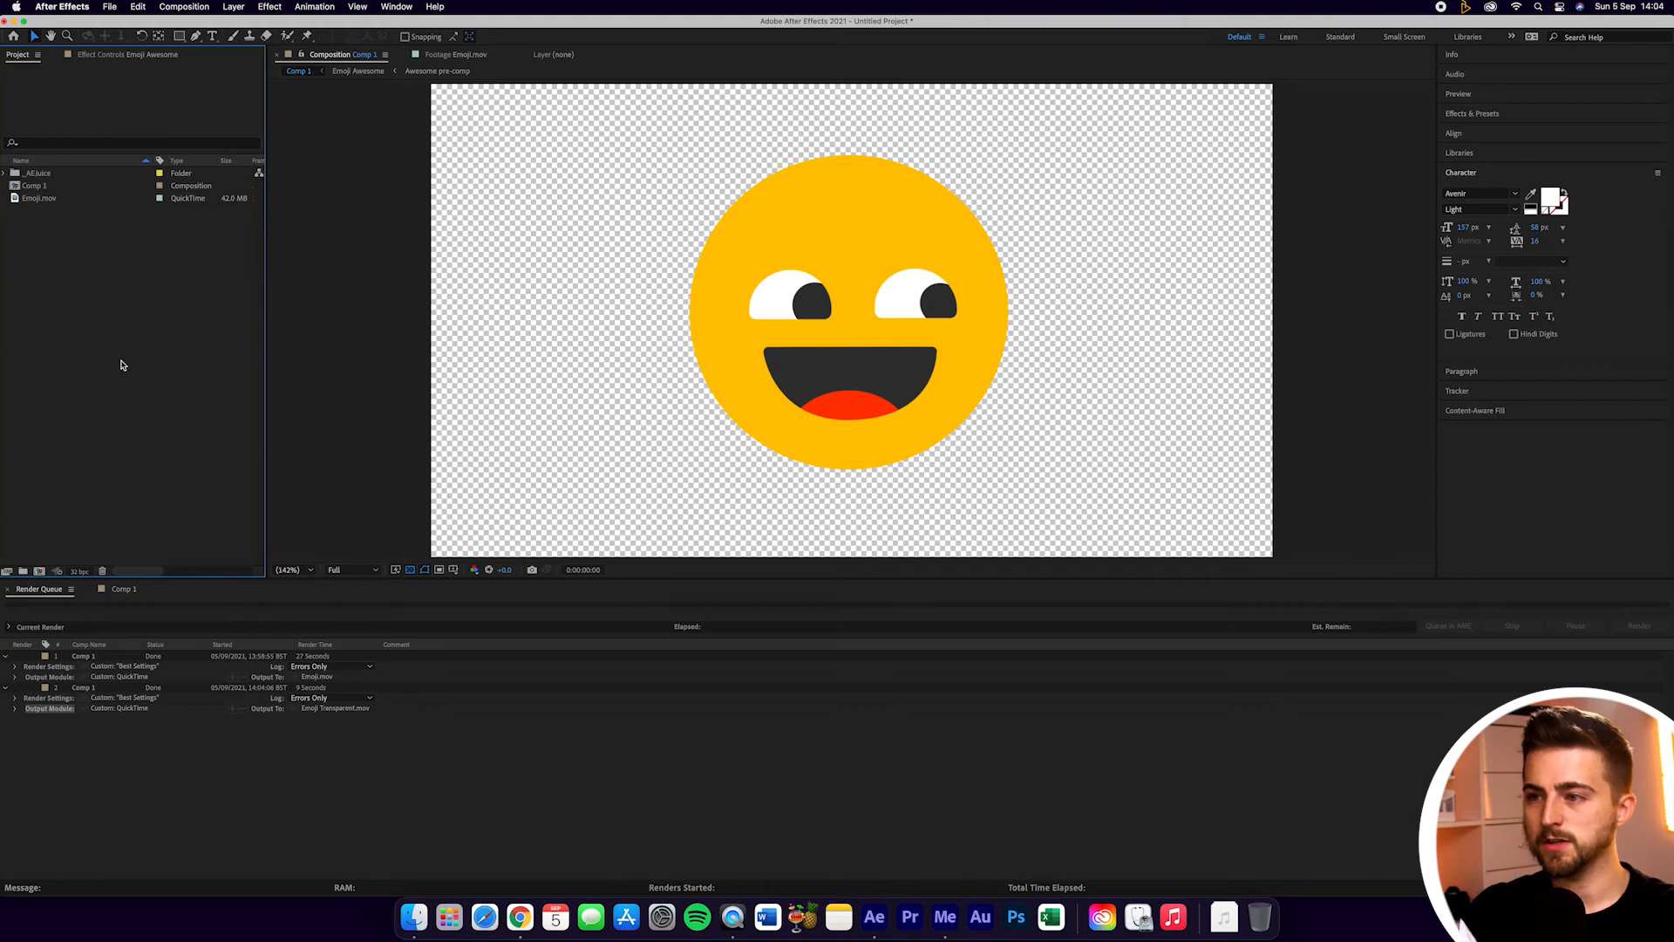
key("super+n")
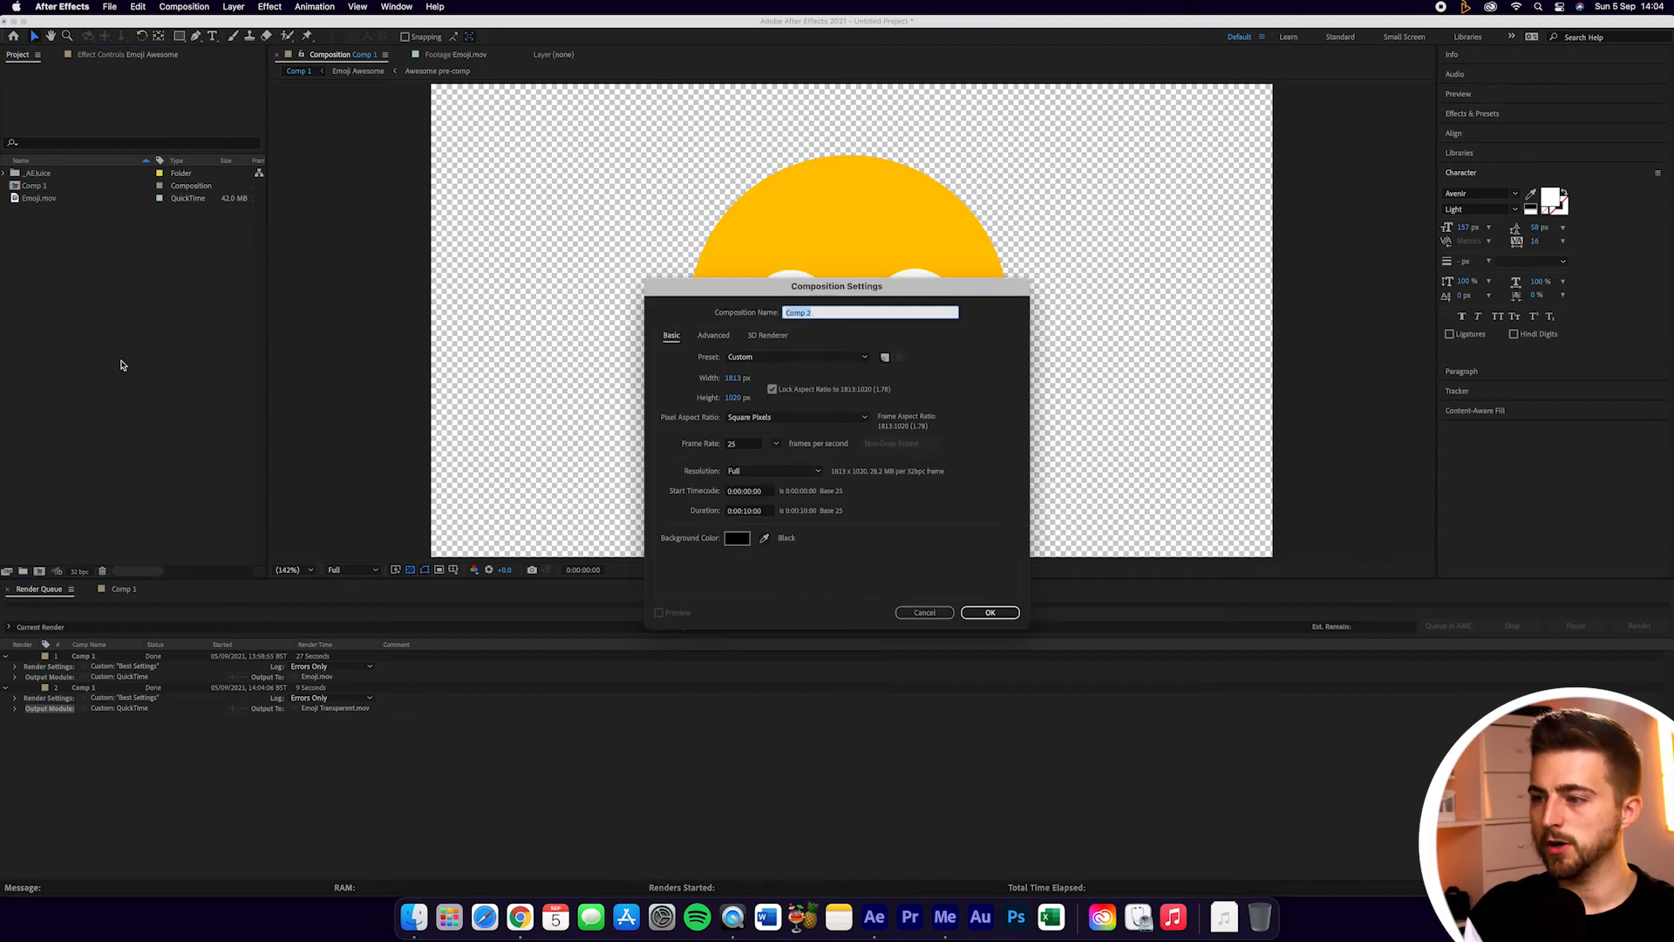
left_click(735, 538)
left_click(755, 379)
left_click(870, 384)
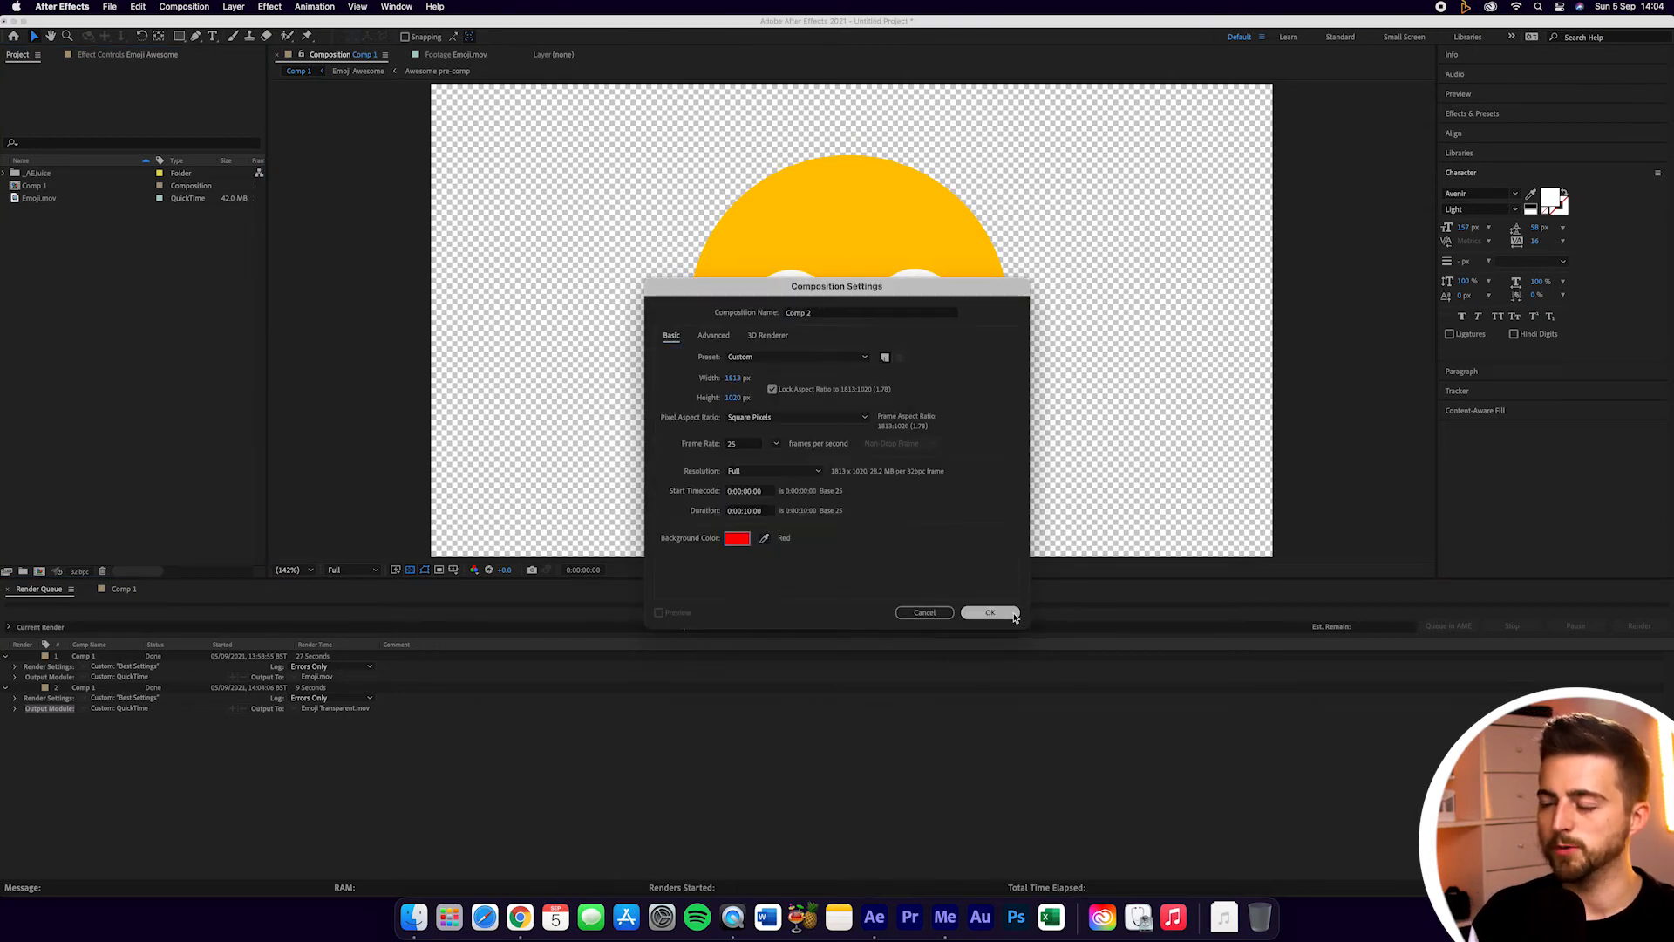
left_click(989, 612)
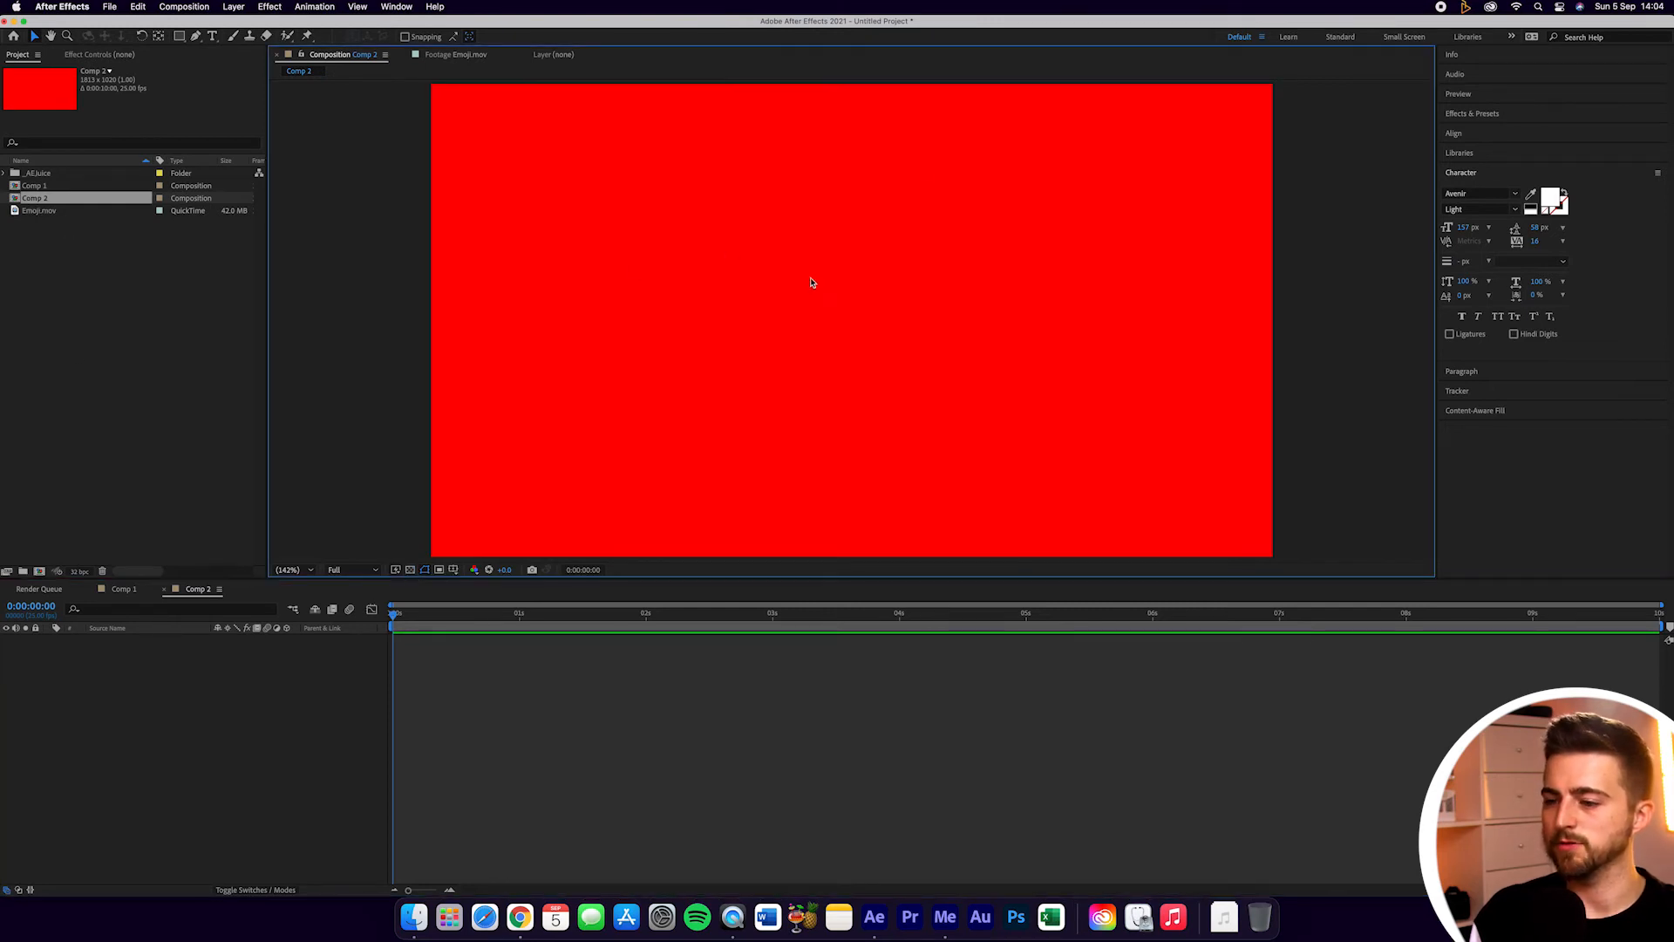
Import Emoji Transparent.mov from the Desktop, add it to the red composition's timeline, and scrub through to check the transparency
left_click(414, 916)
left_click_drag(757, 407, 111, 344)
left_click_drag(78, 215, 212, 647)
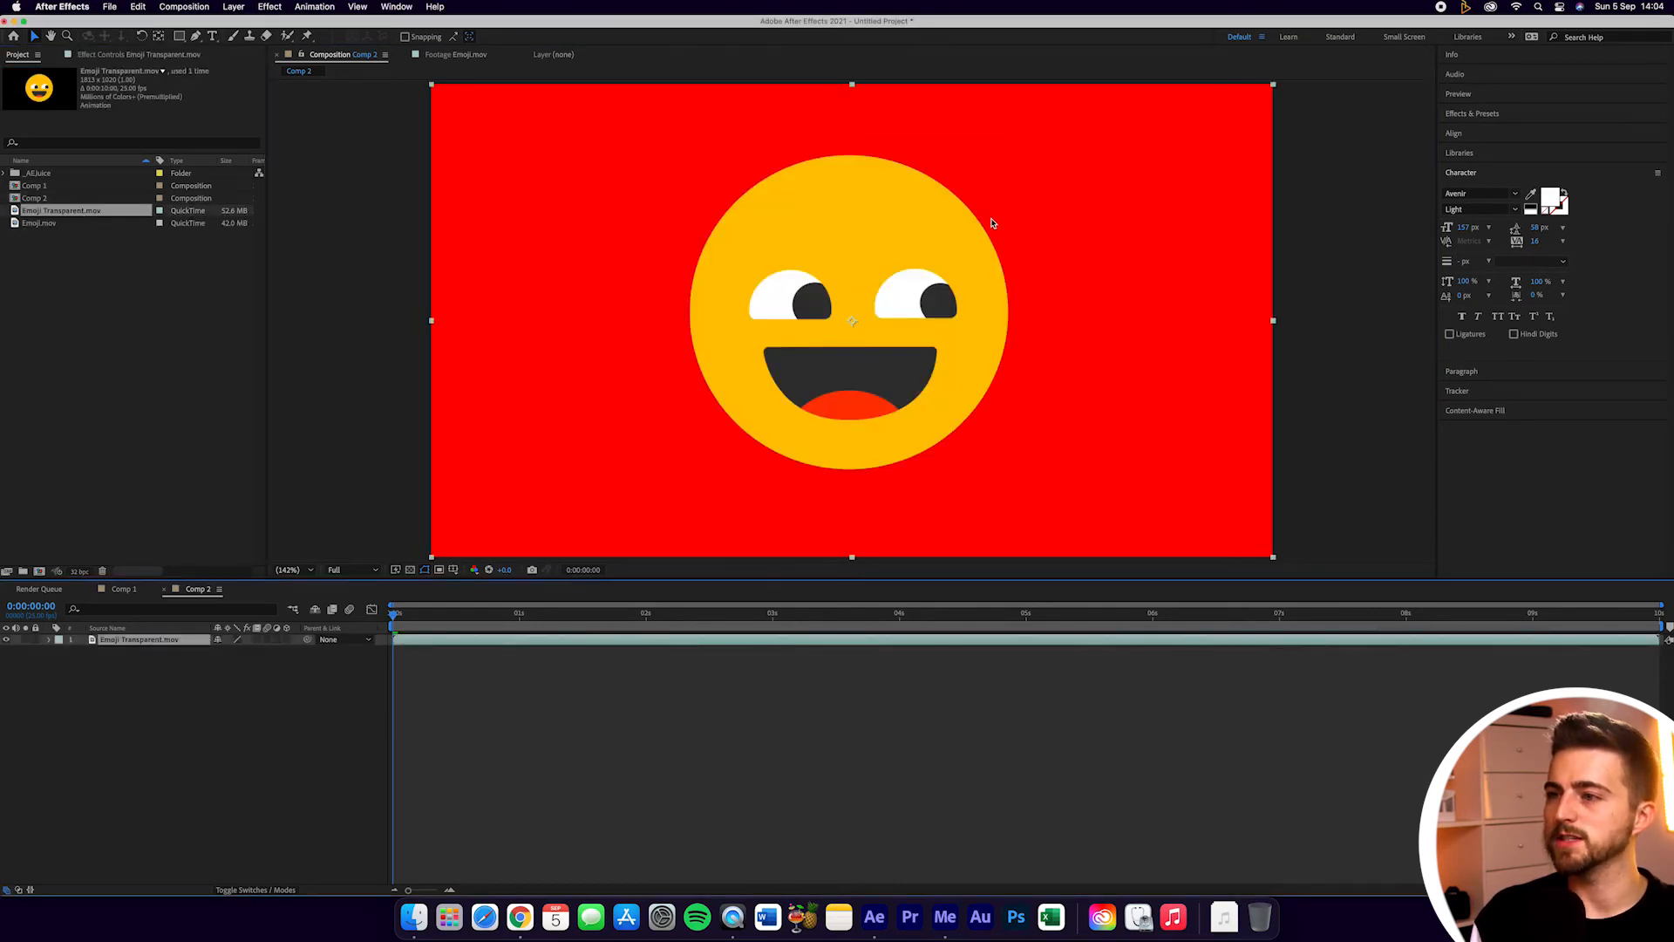
left_click(662, 755)
left_click_drag(436, 611, 708, 603)
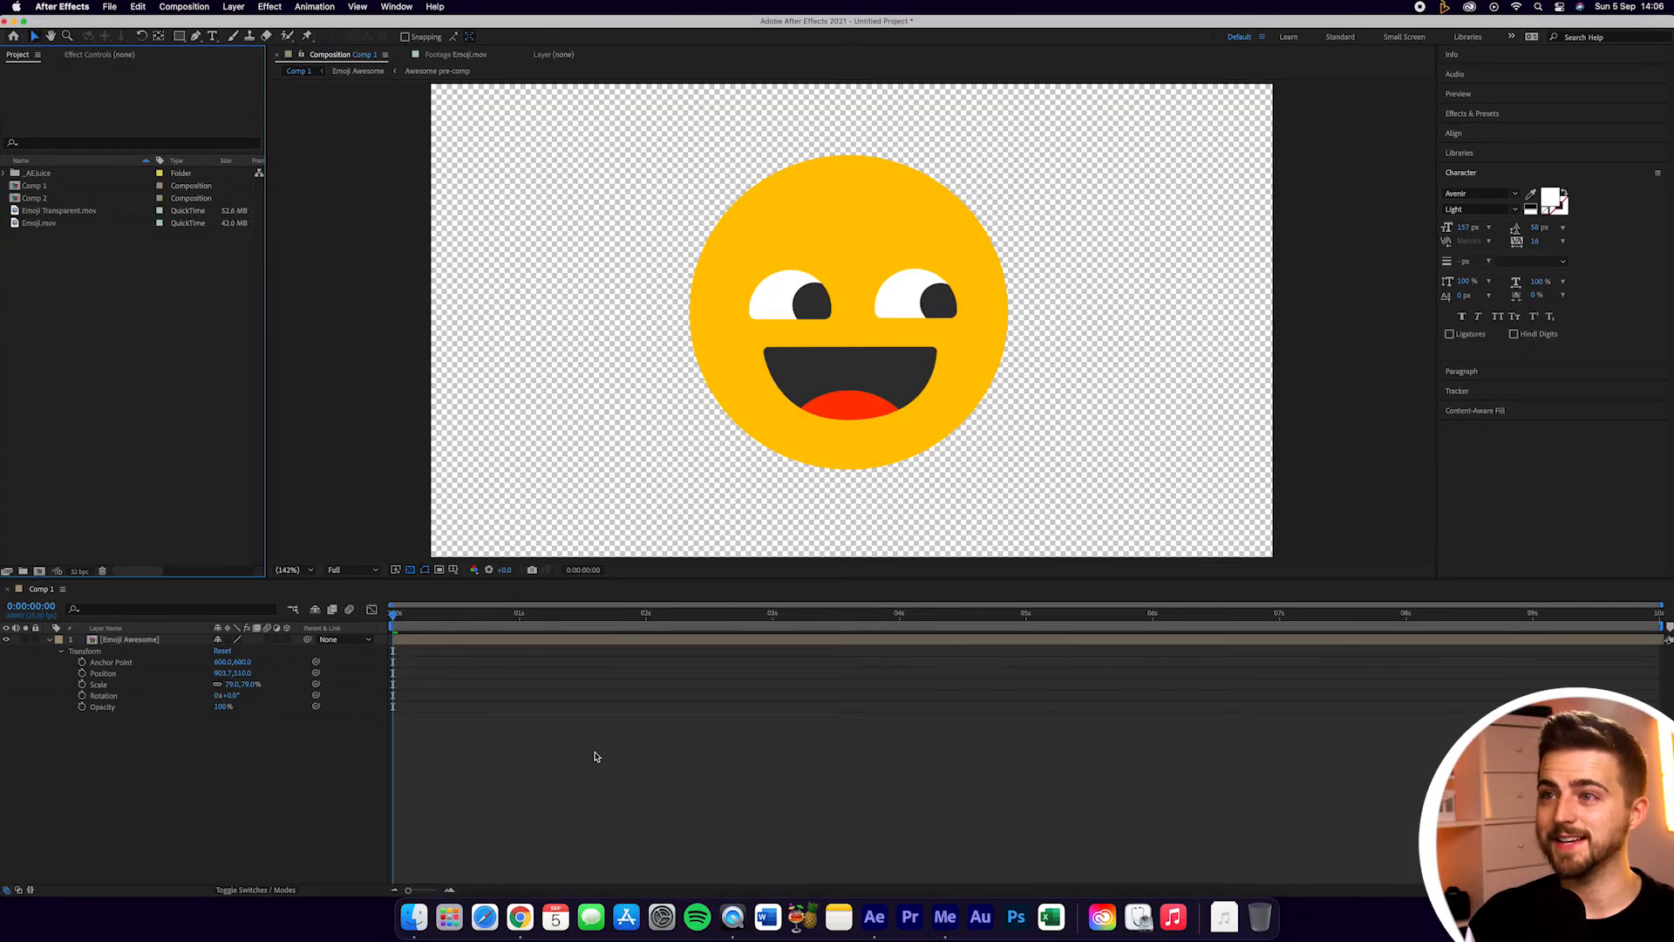
Launch the AEJuice GIF script and open its settings beside the script window
left_click(394, 7)
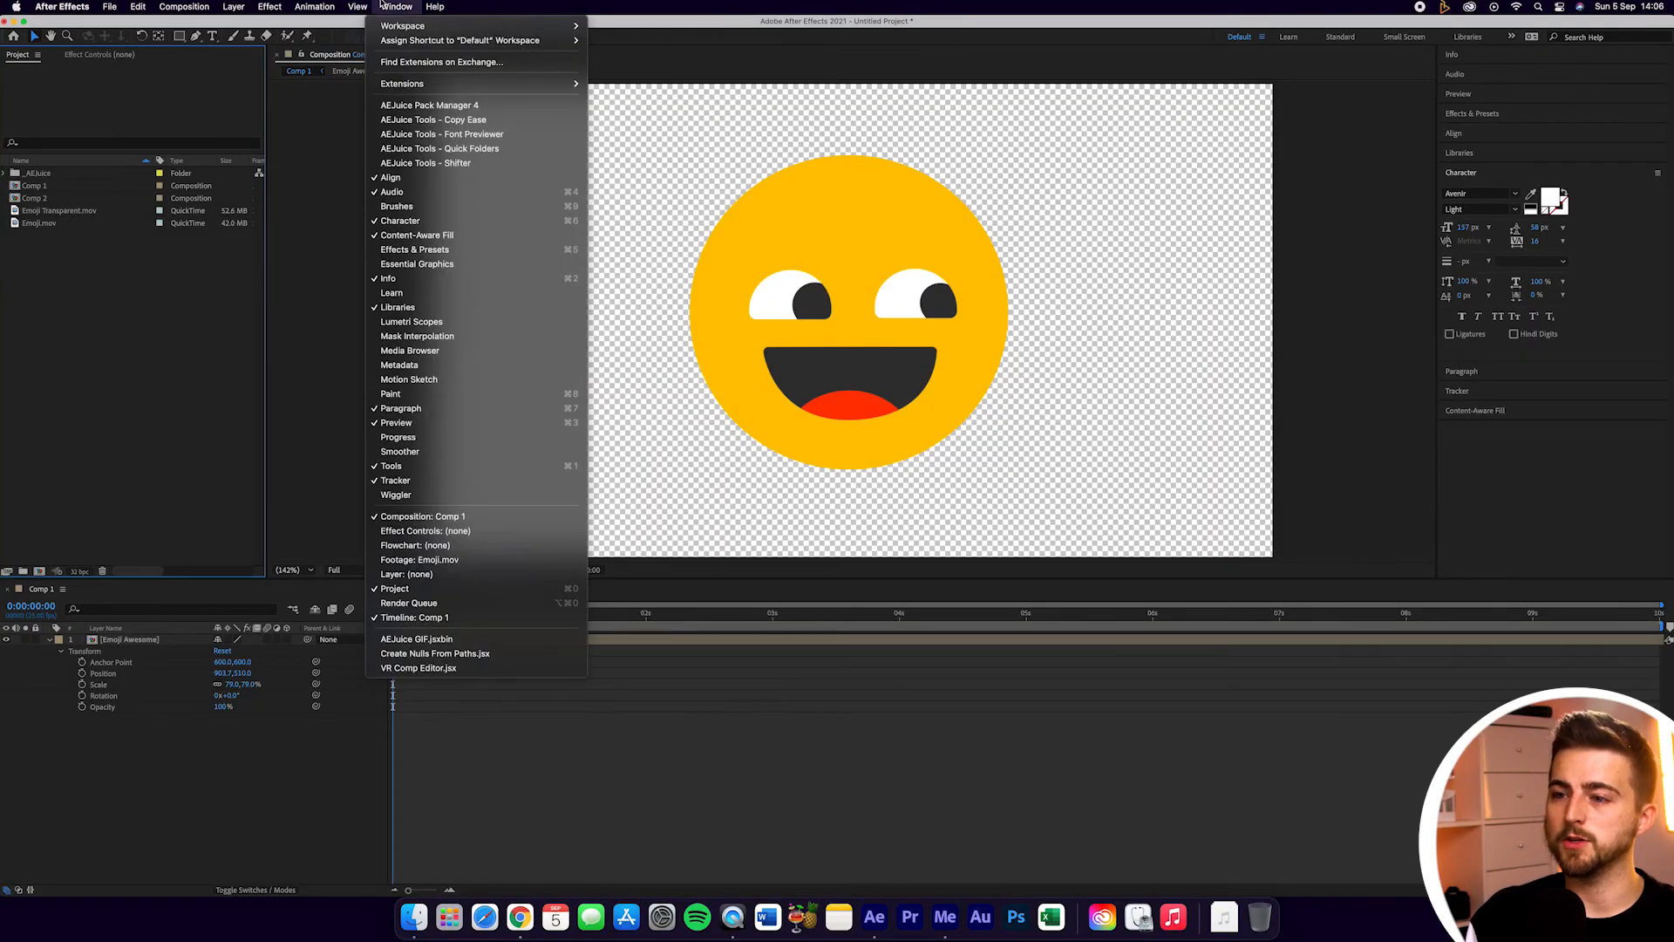
left_click(472, 646)
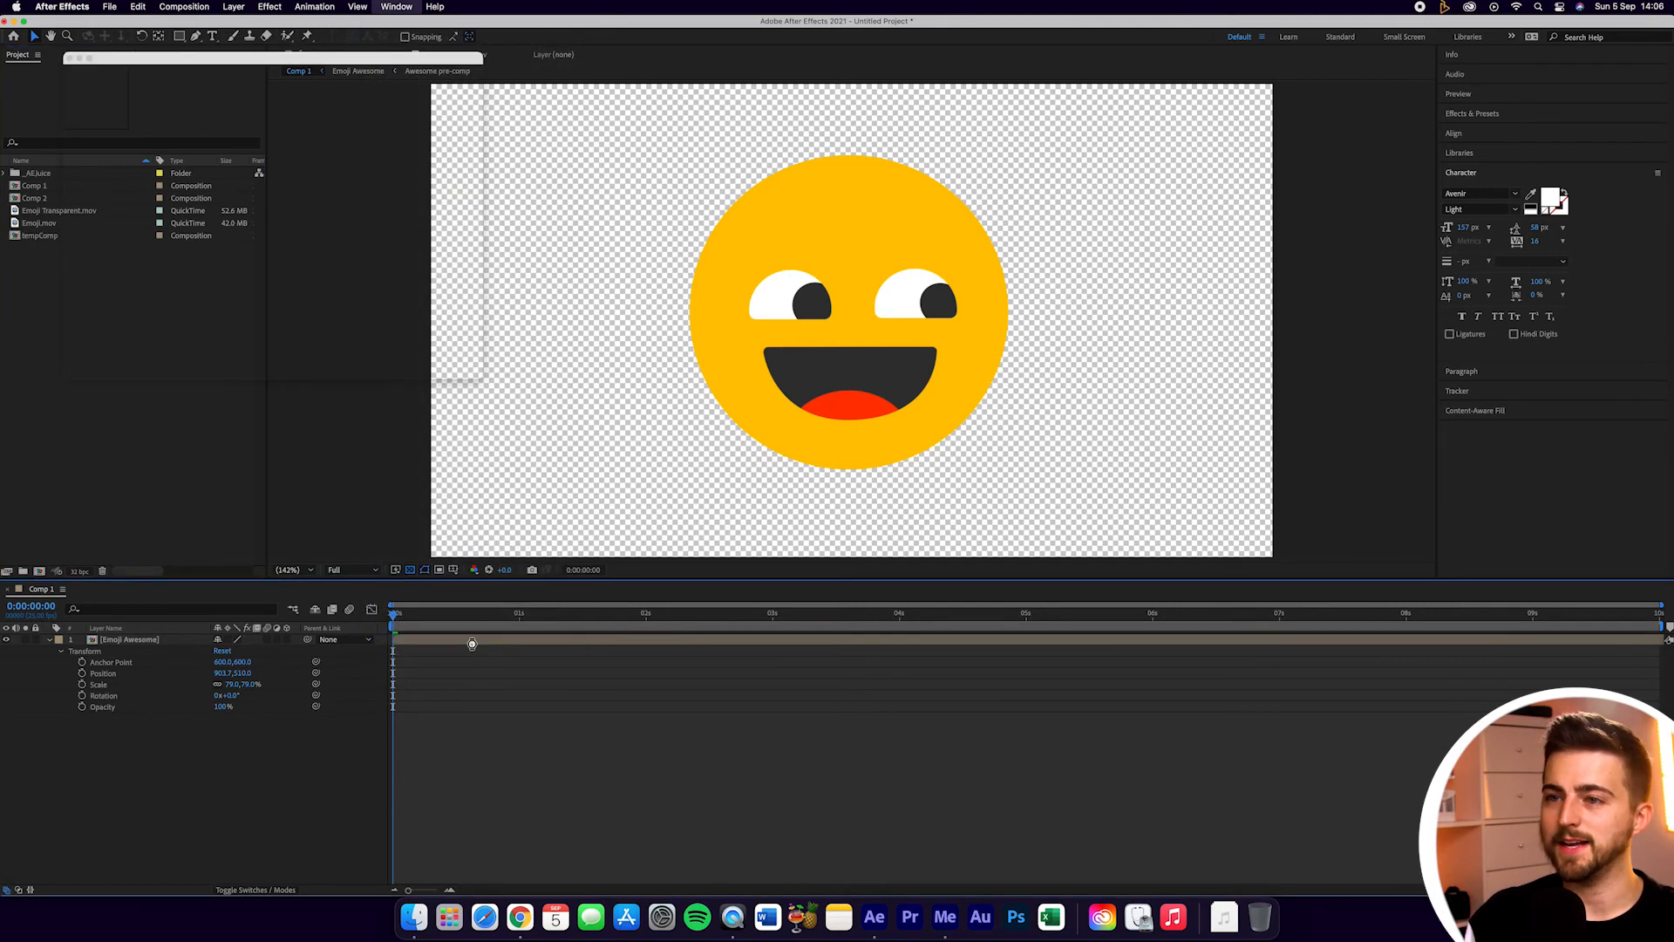
left_click_drag(163, 60, 279, 150)
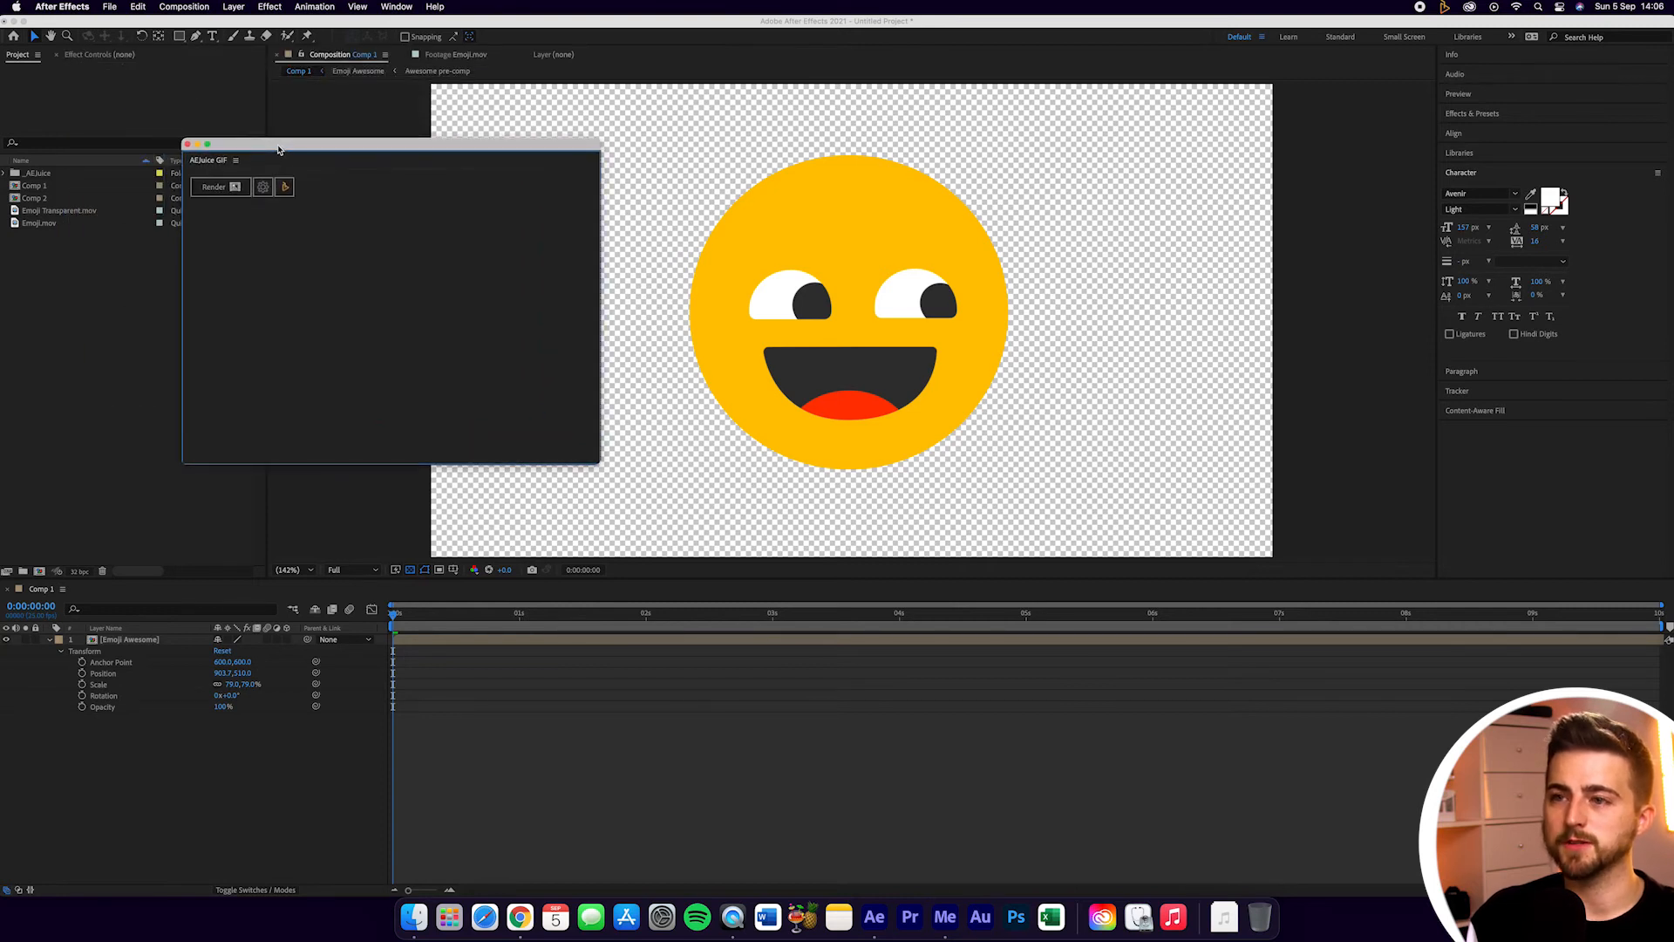
left_click(269, 190)
left_click_drag(849, 230, 786, 141)
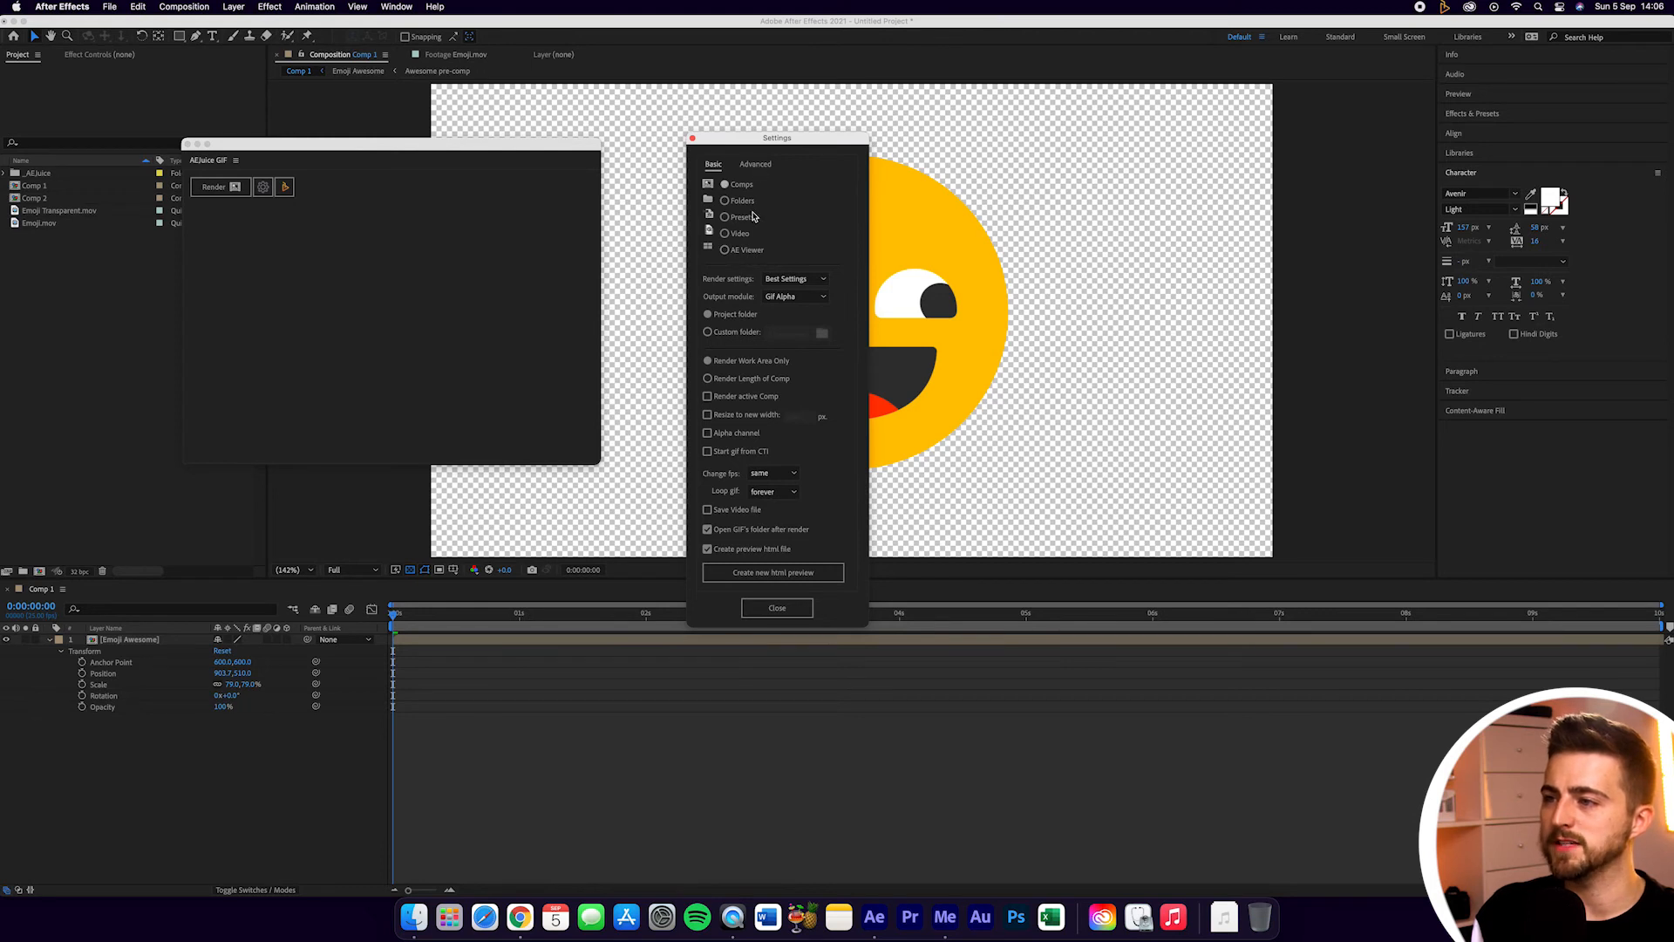
Review the GIF render settings, keeping Best Settings, and choose Gif Alpha as the output module
left_click(786, 279)
left_click(800, 294)
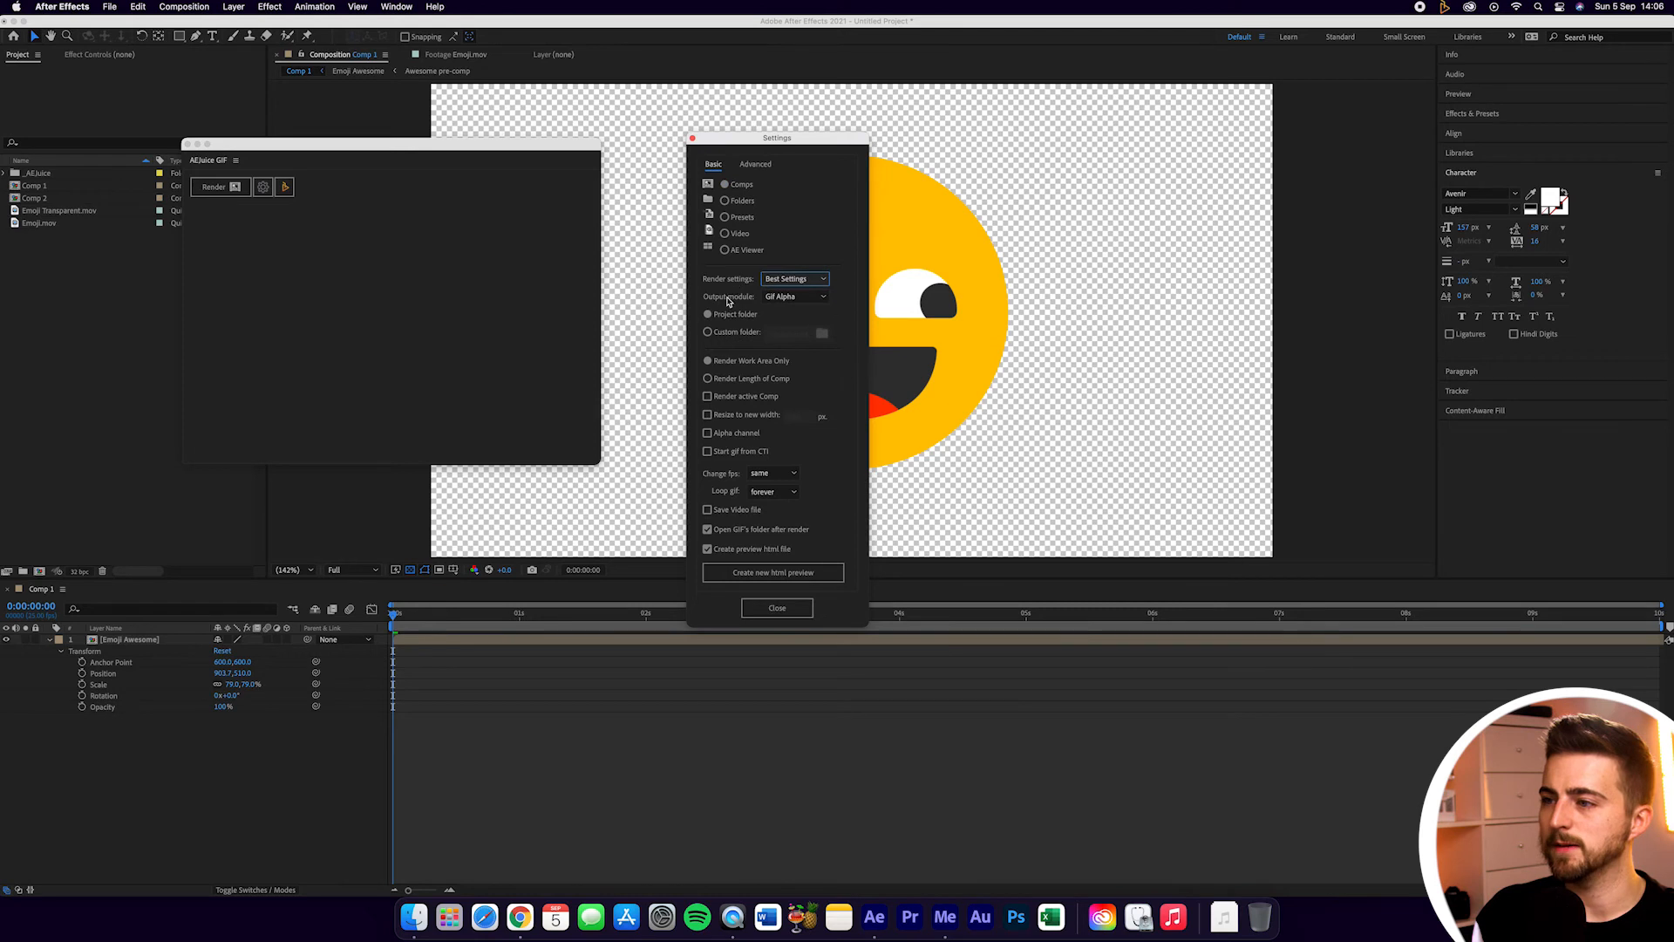
left_click(795, 298)
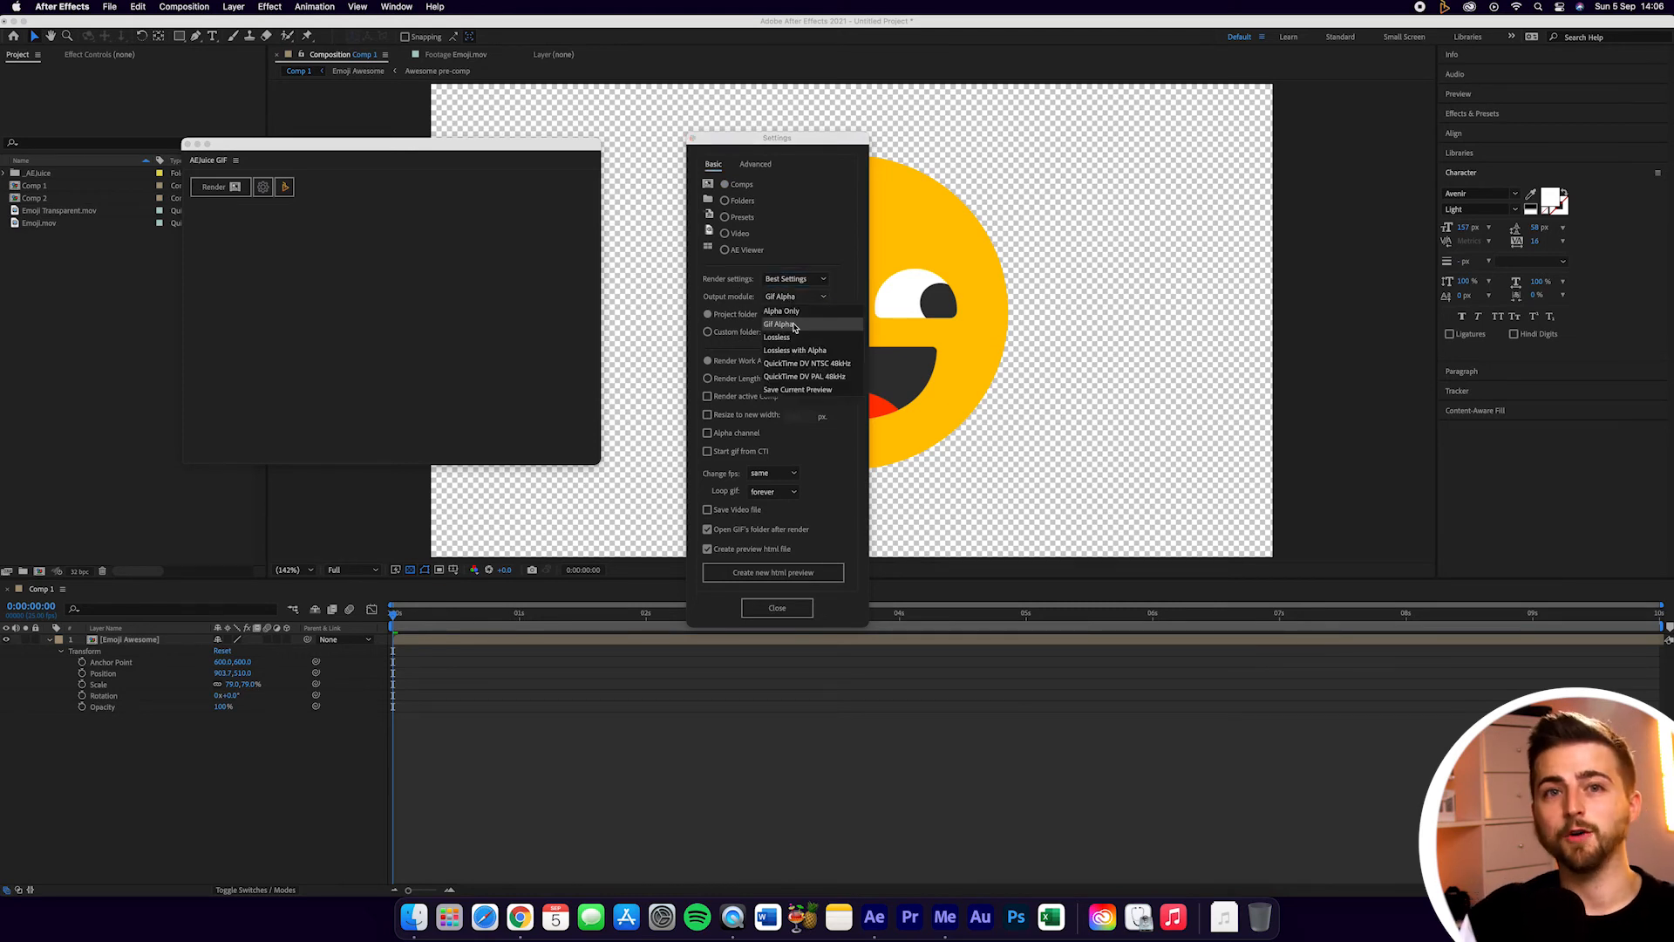
left_click(794, 325)
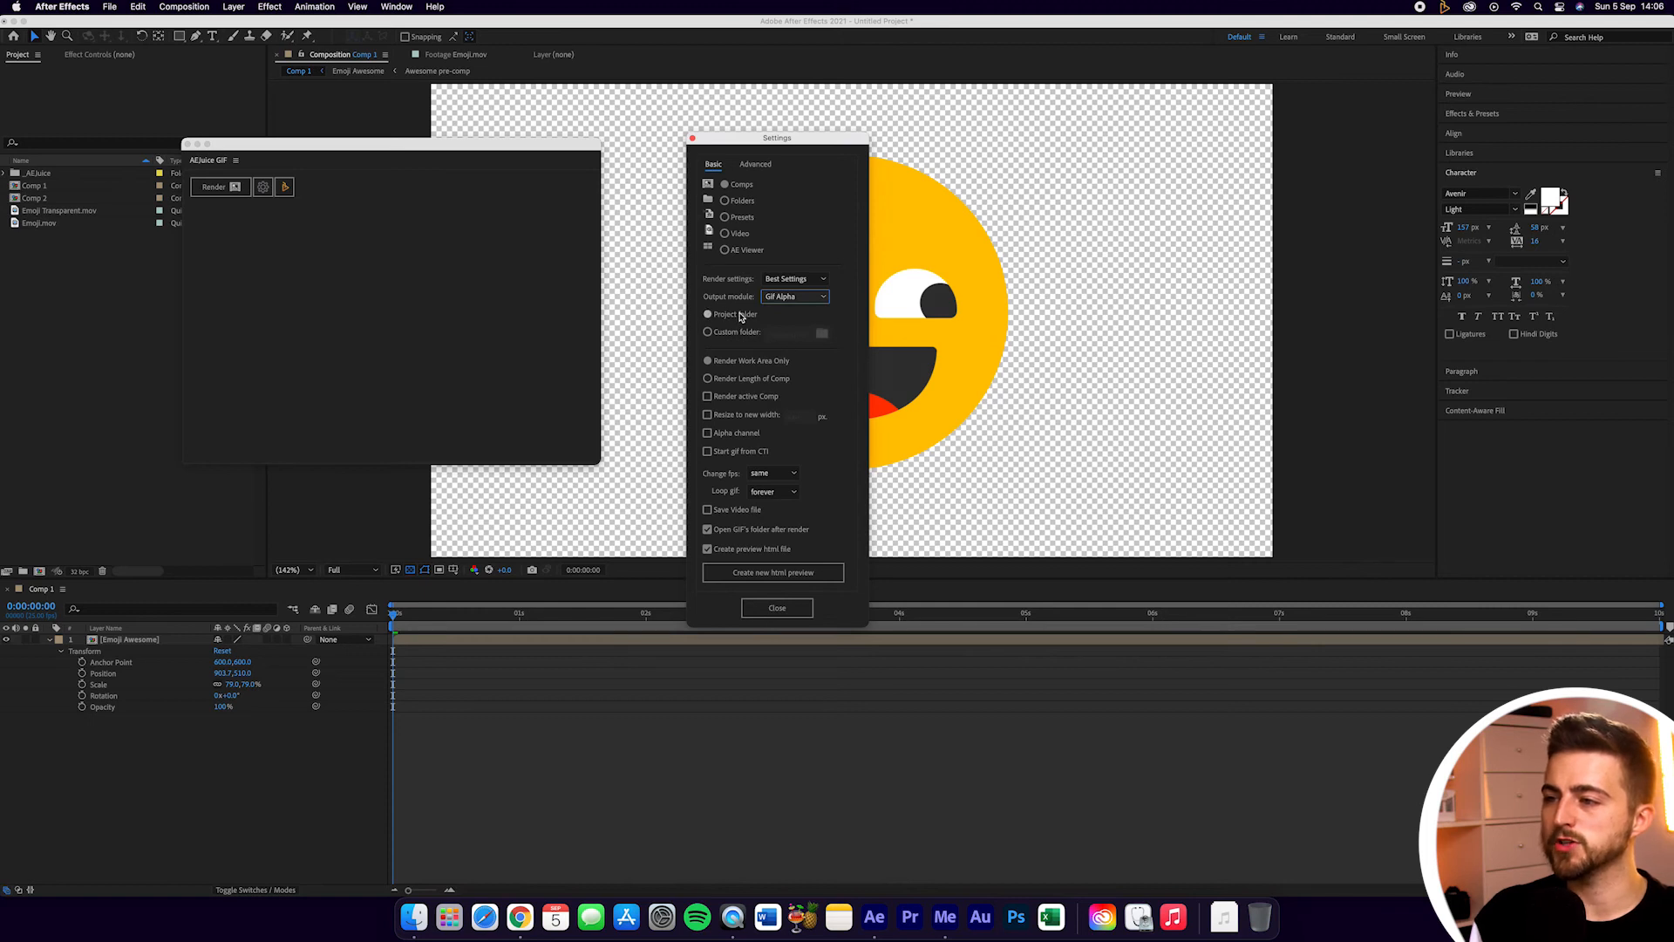
Set the Desktop as the custom GIF output folder and choose to render the full length of the comp
left_click(822, 332)
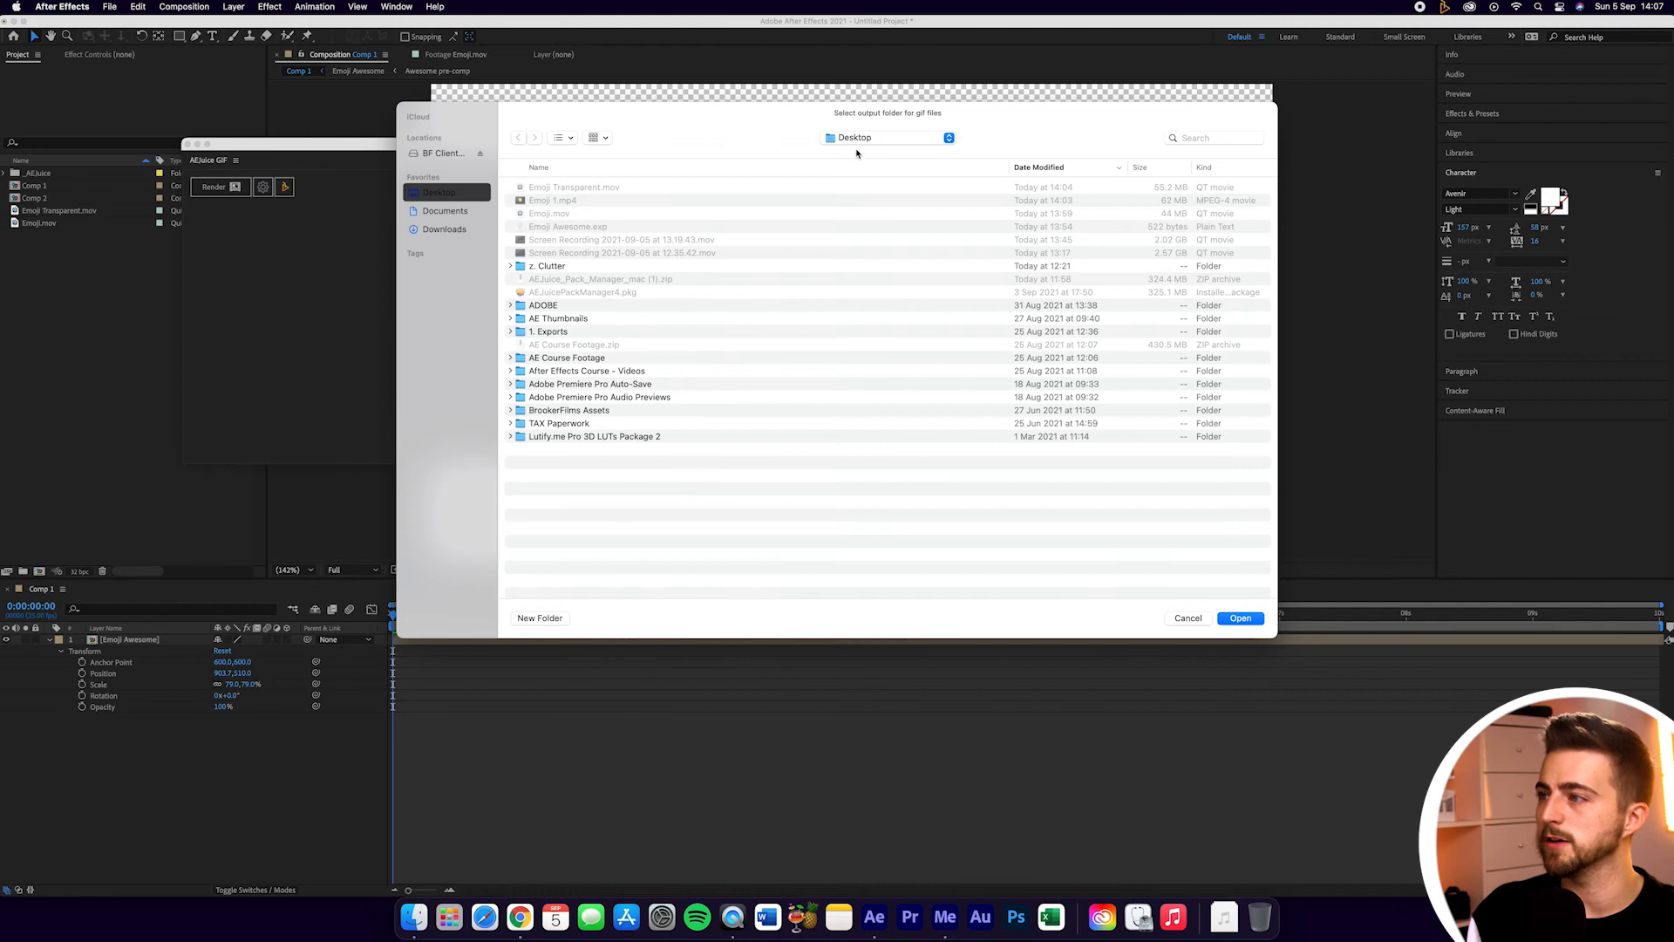
left_click(1240, 620)
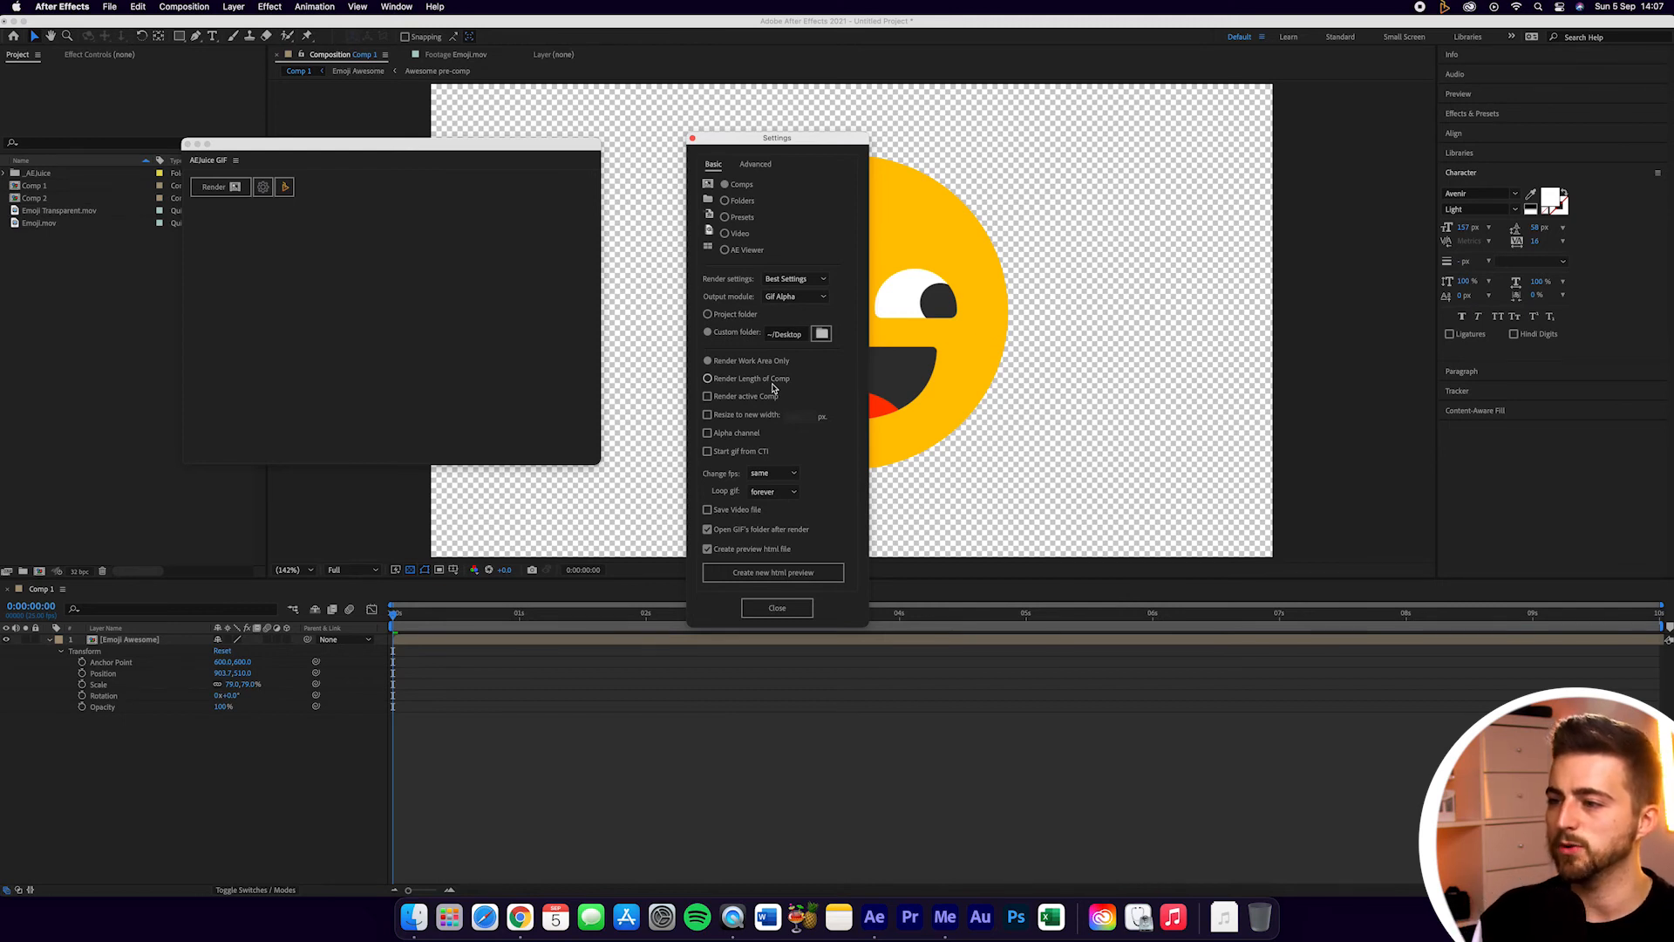
left_click(769, 382)
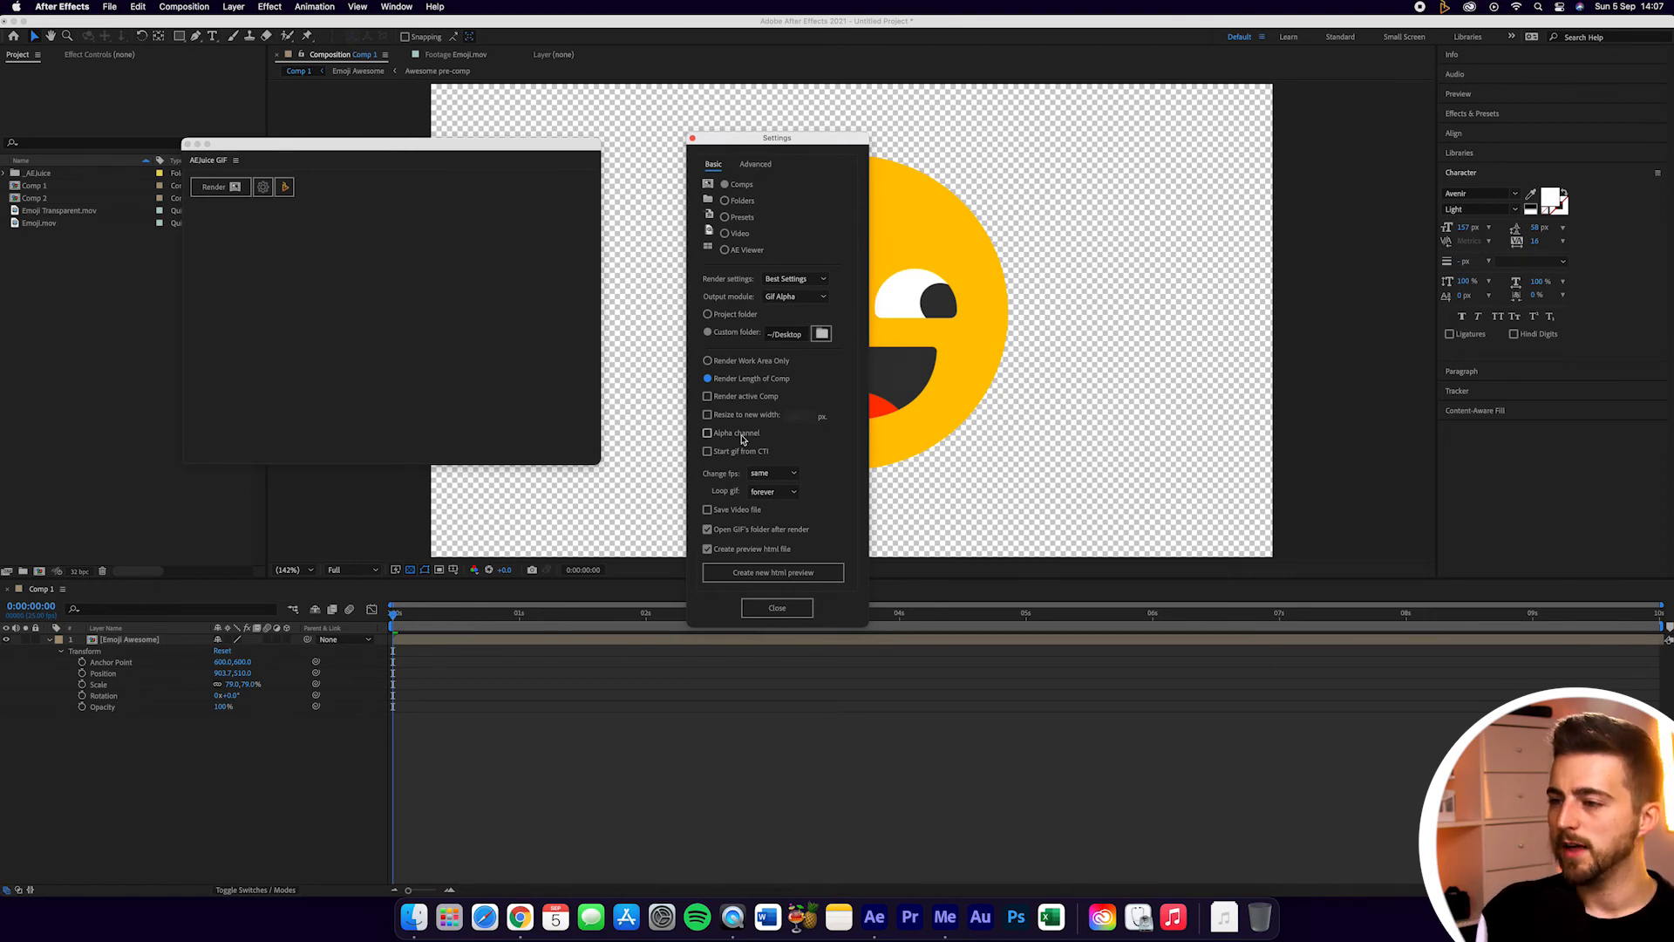
Keep the GIF frame rate set to same and the looping set to forever, and close the settings
left_click(757, 474)
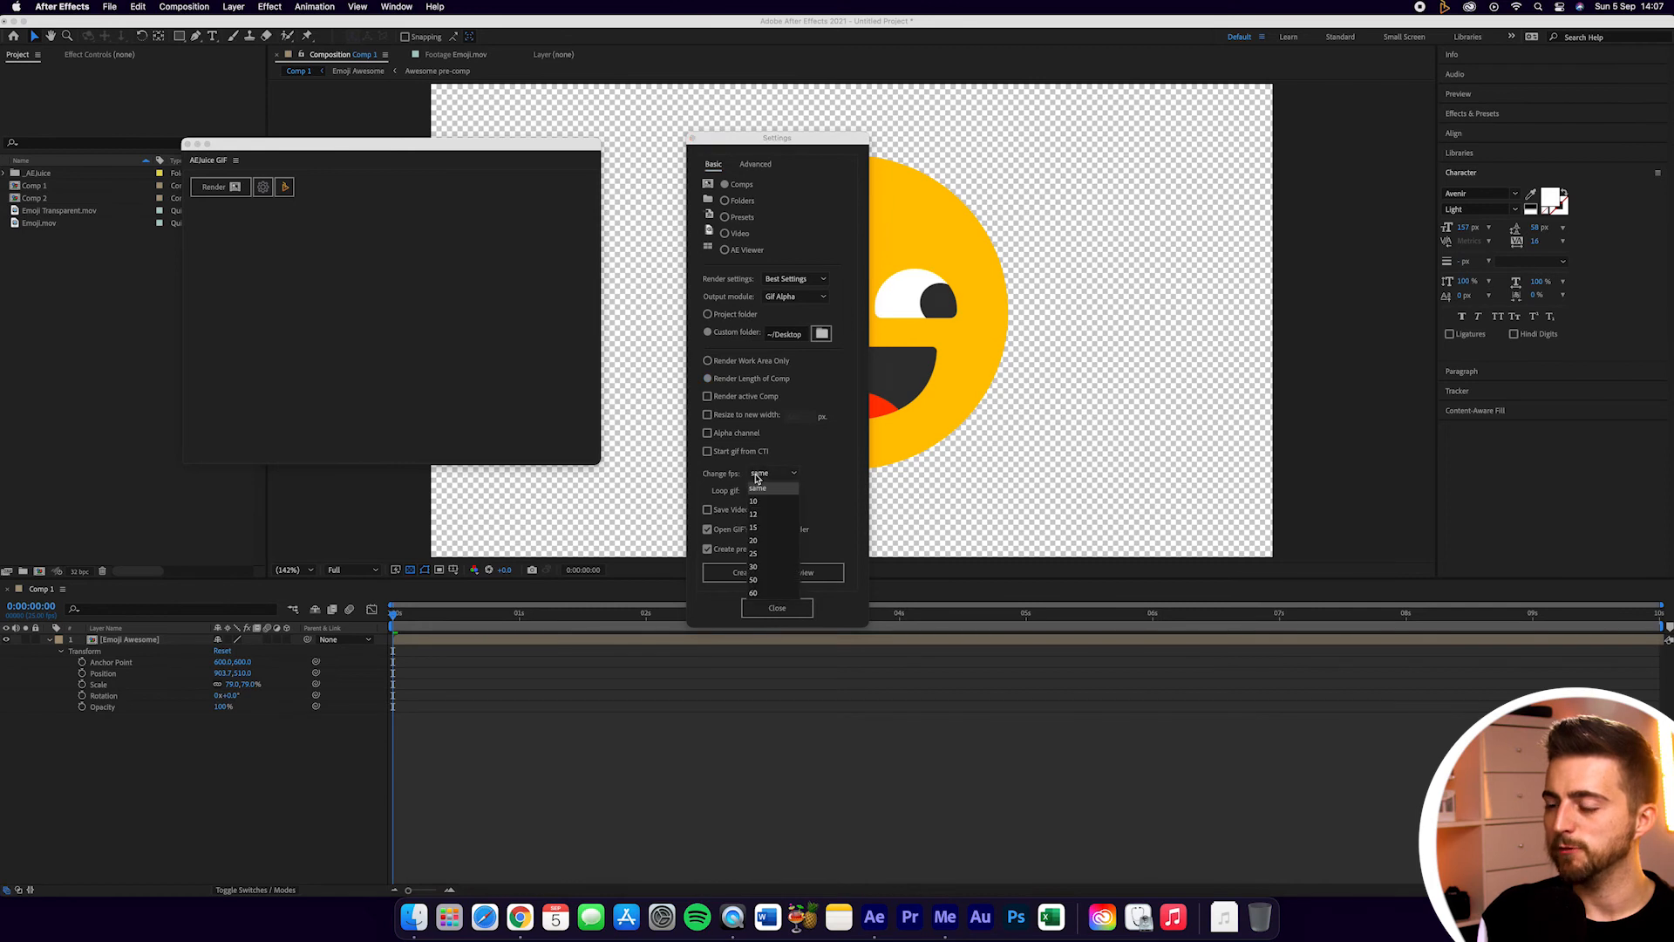
left_click(771, 491)
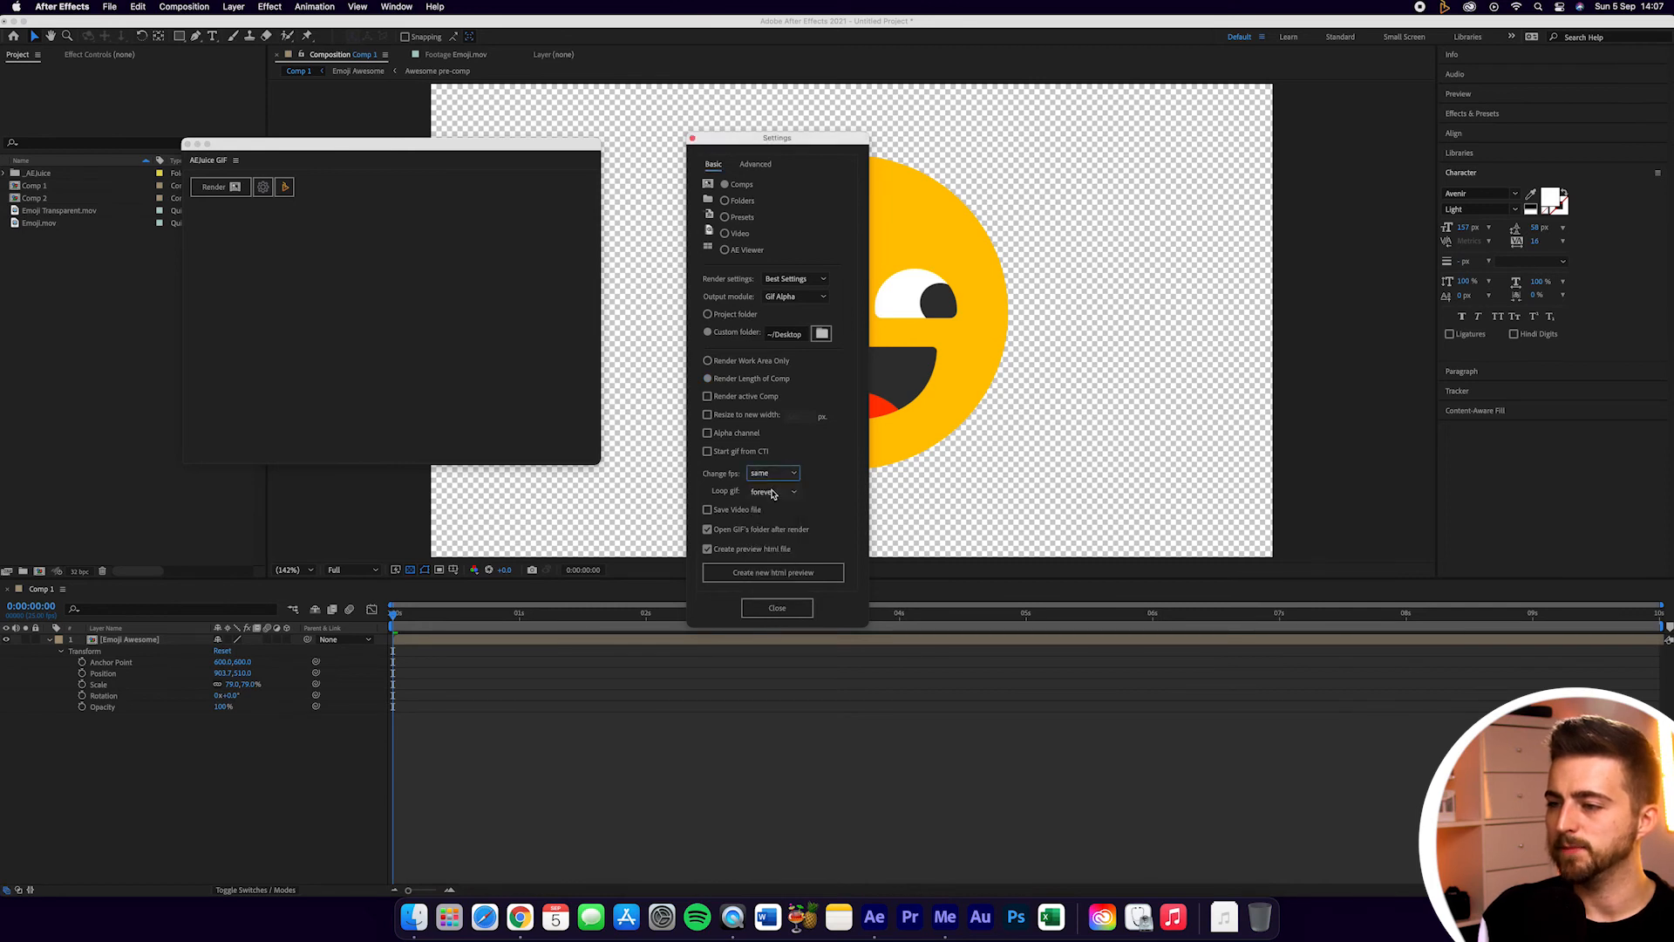
left_click(786, 494)
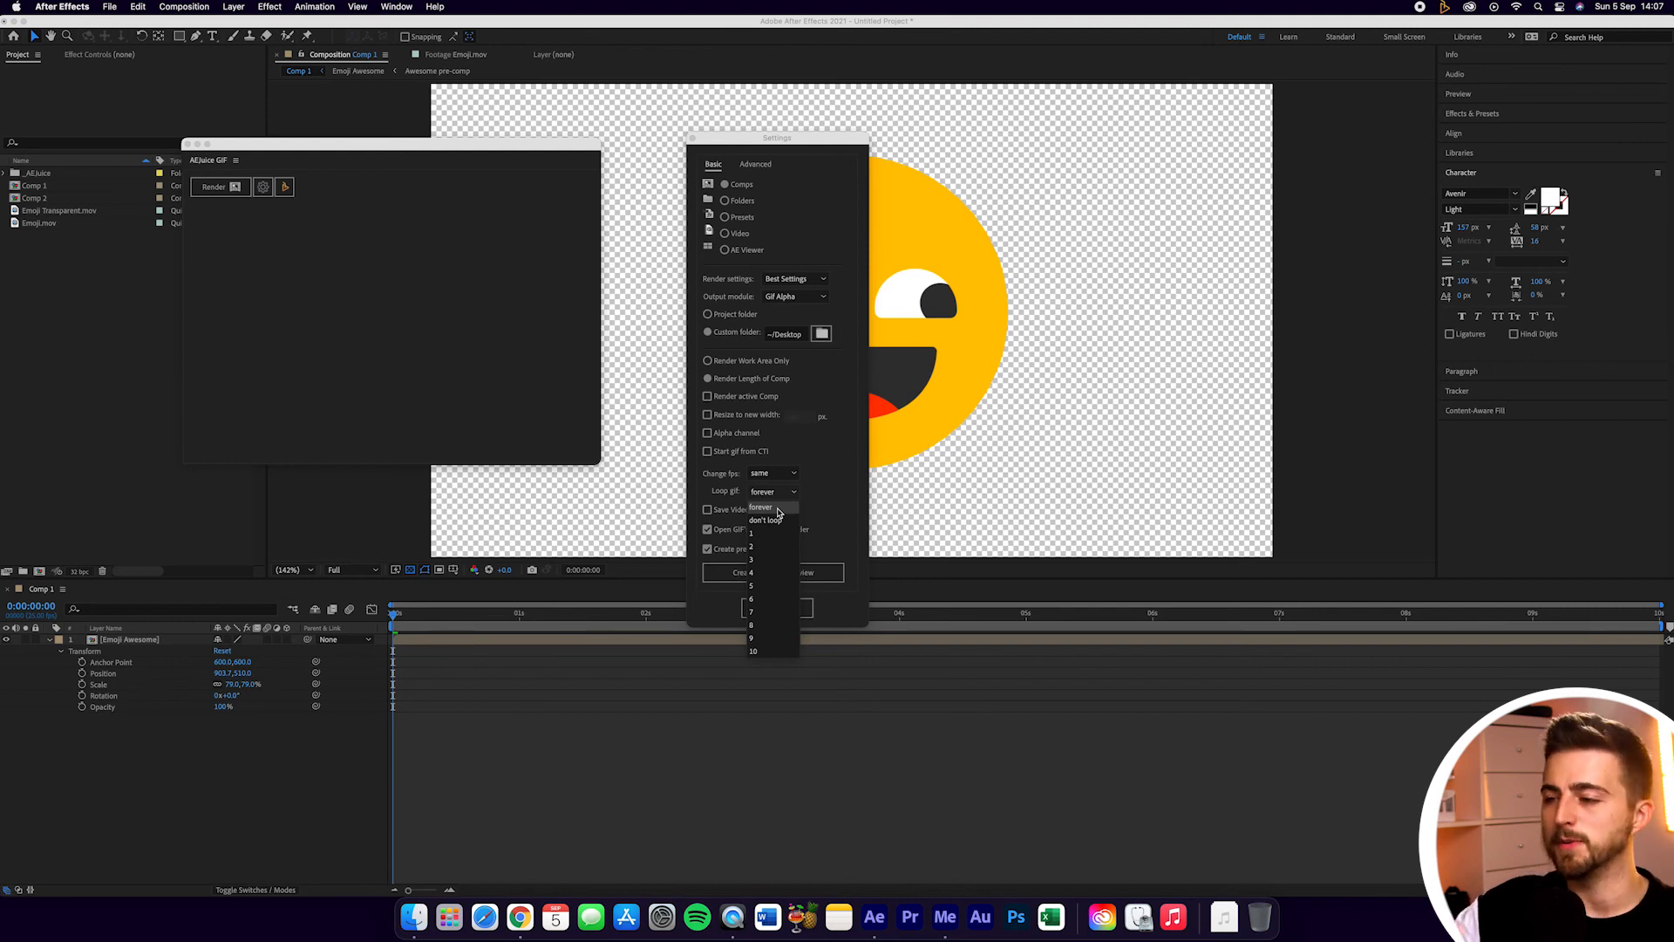
left_click(778, 511)
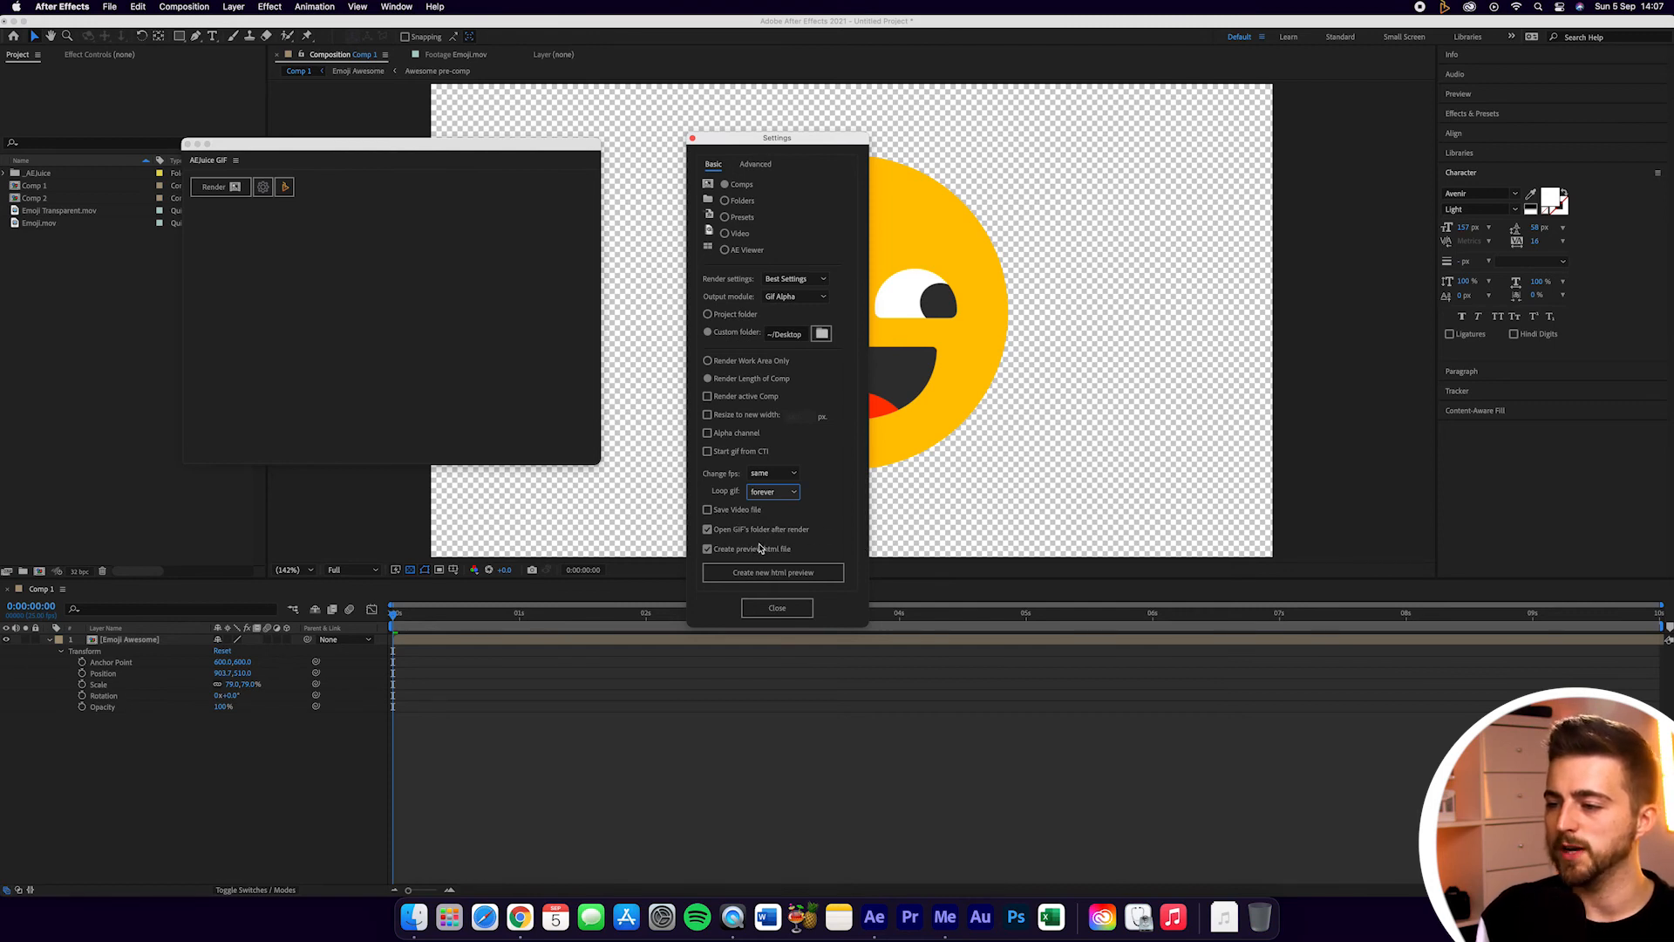
left_click(789, 608)
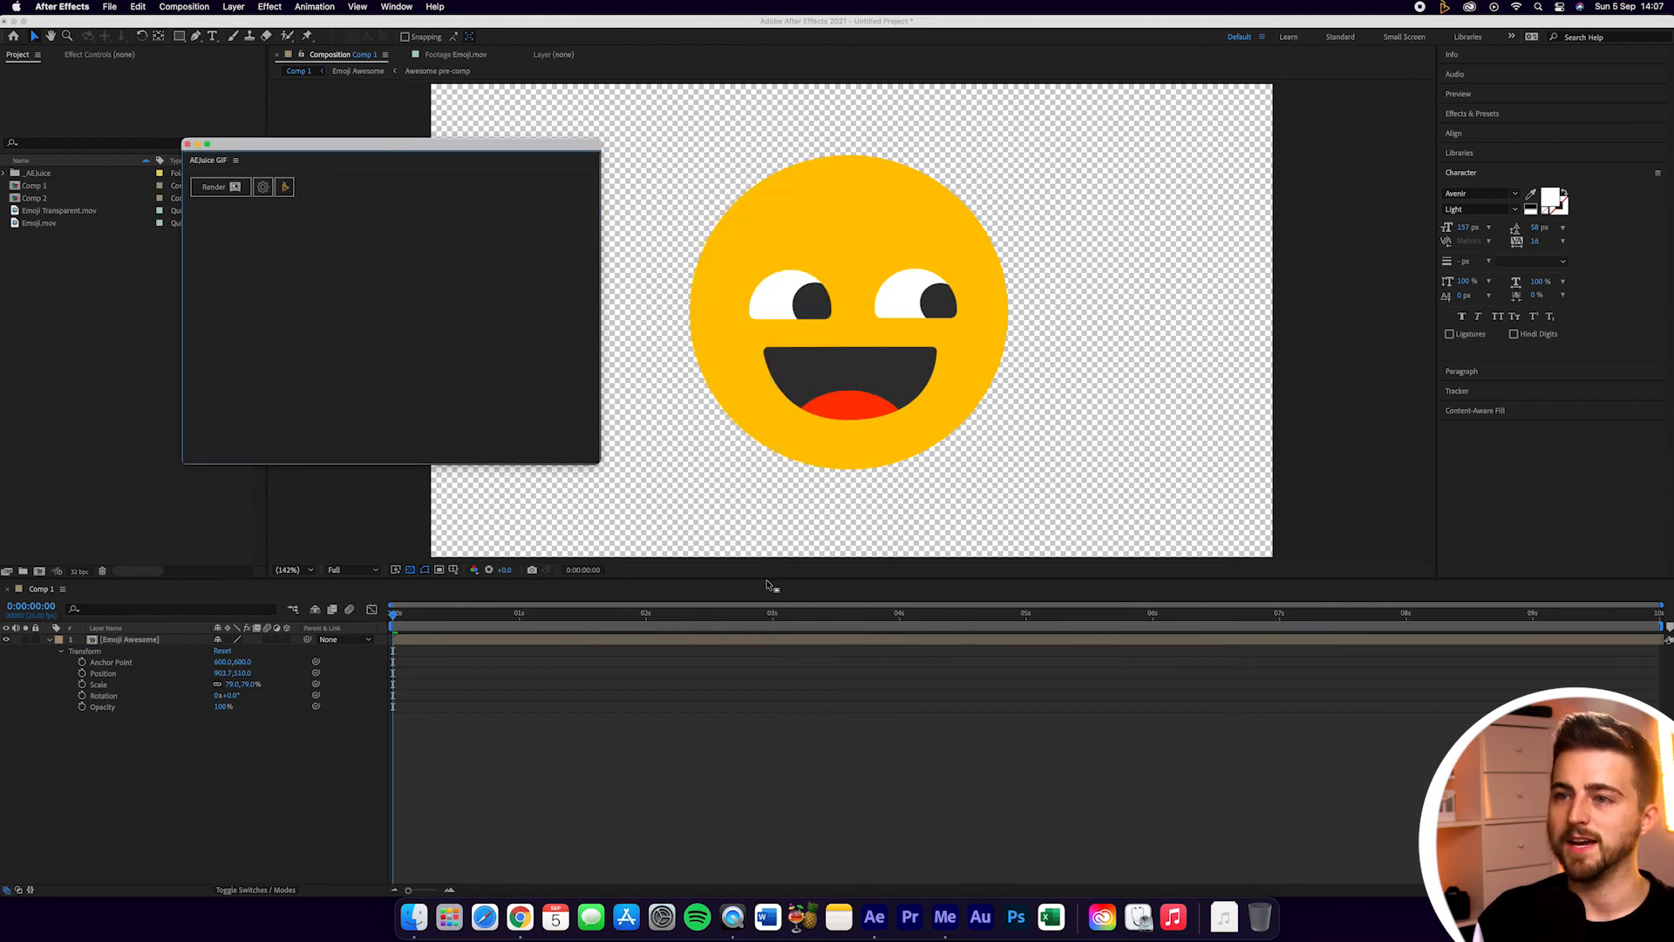
Start the GIF render and save the project to the Desktop as AEJuicew.aep
left_click(213, 188)
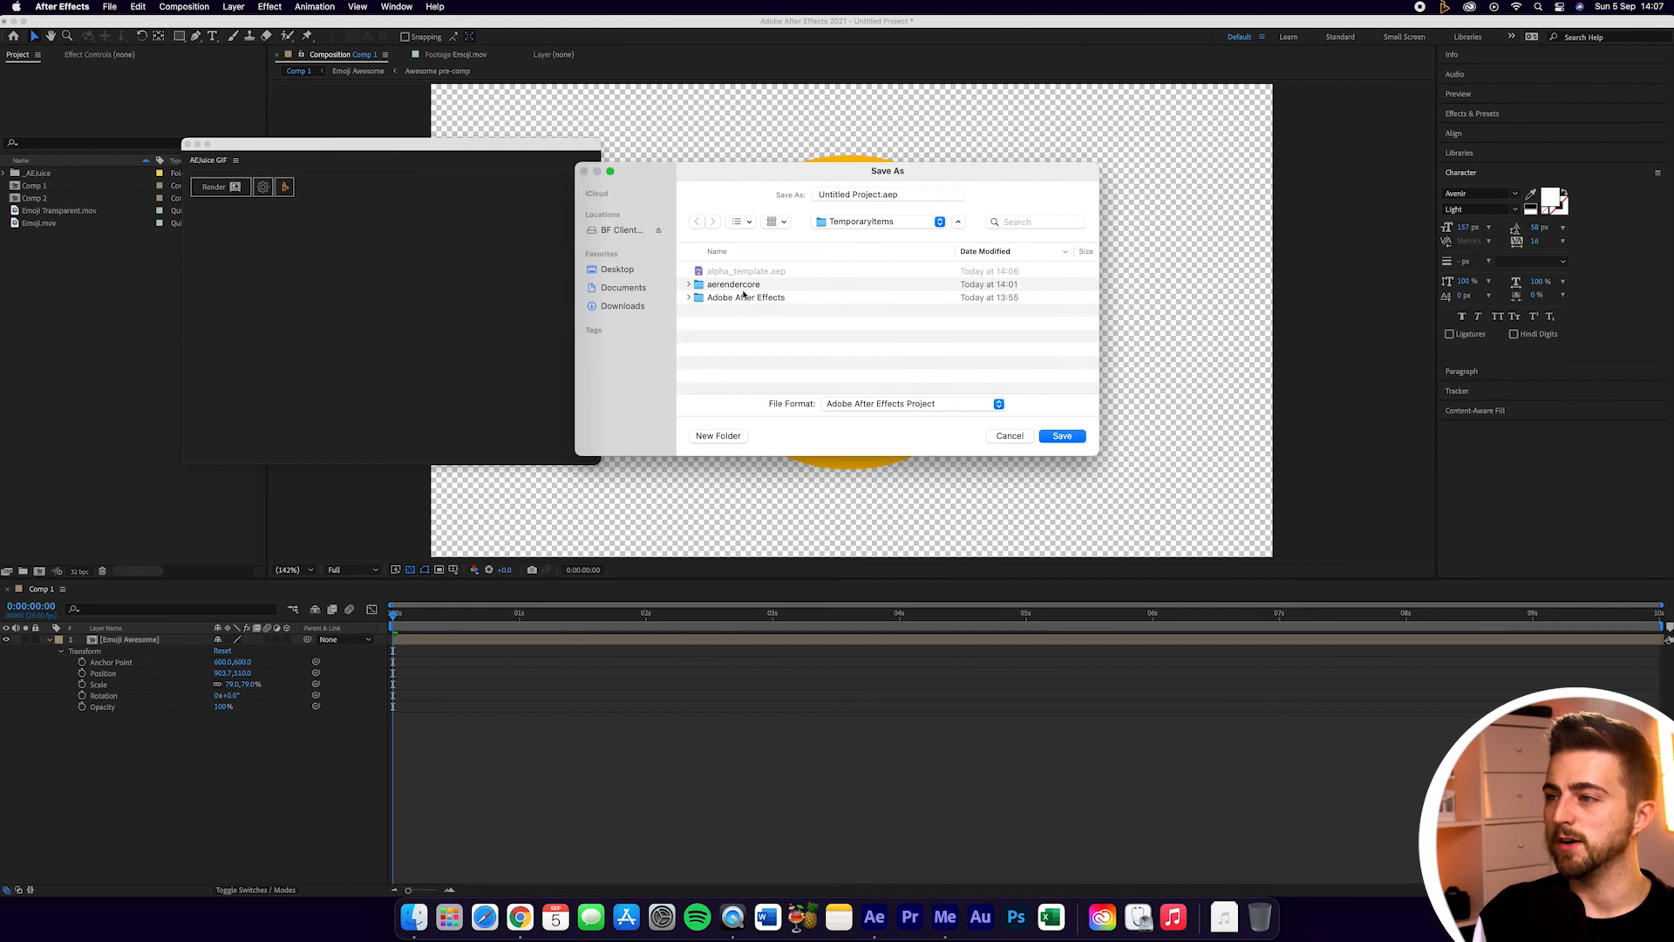
left_click(616, 270)
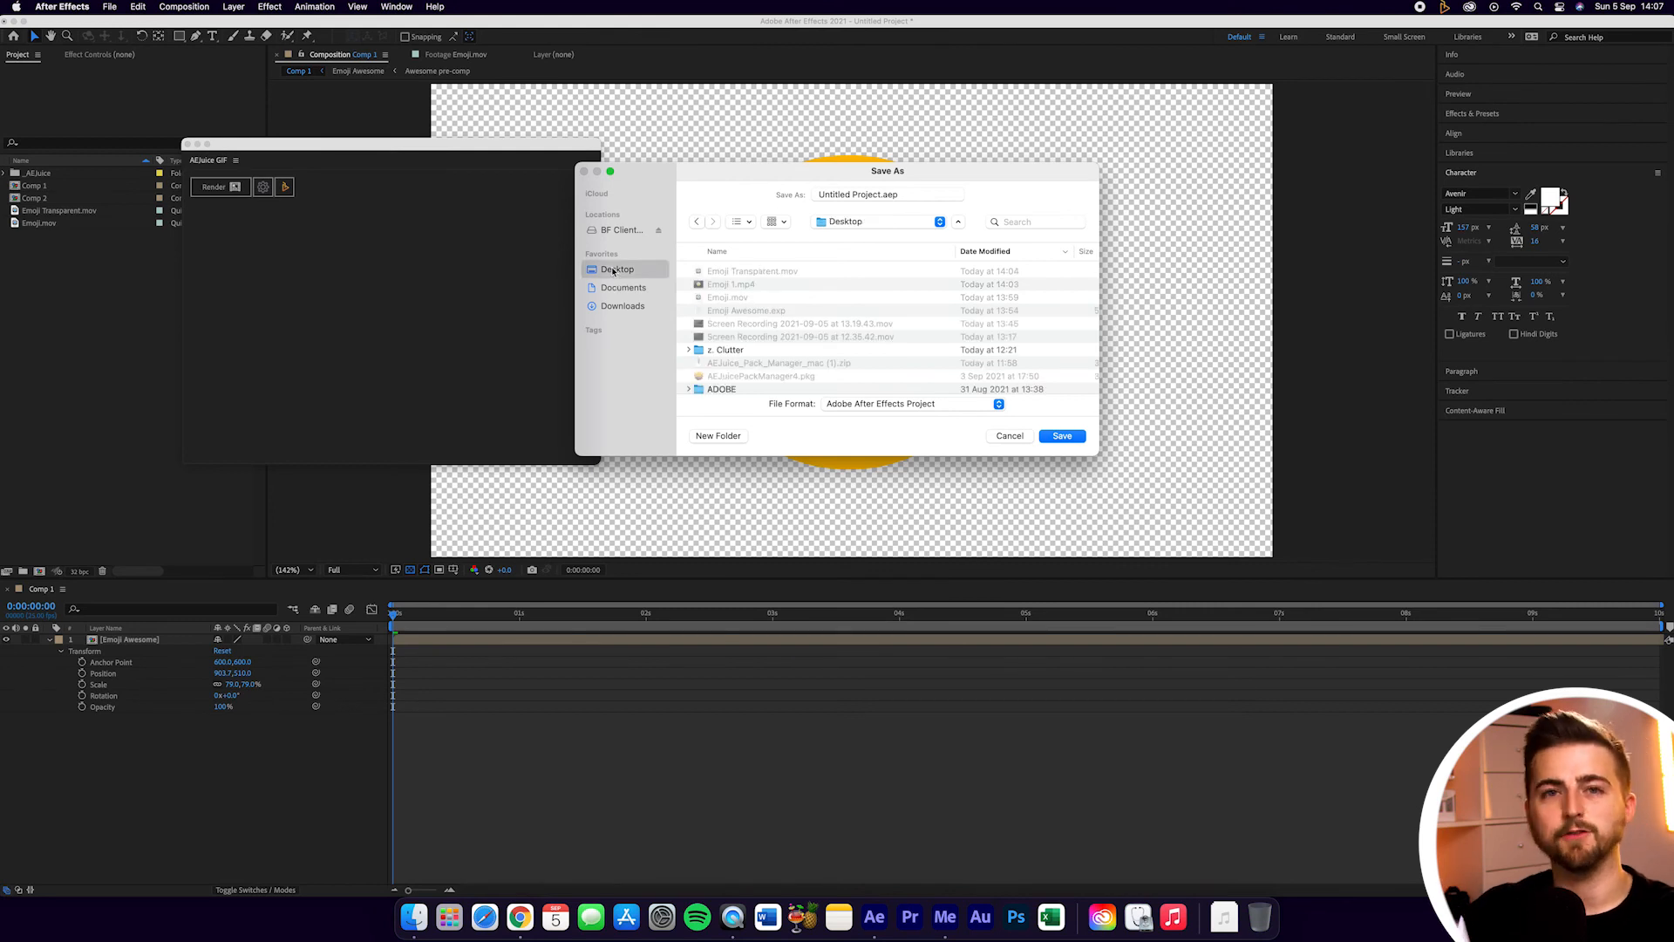
left_click(884, 195)
type("AEJuice")
key("Return")
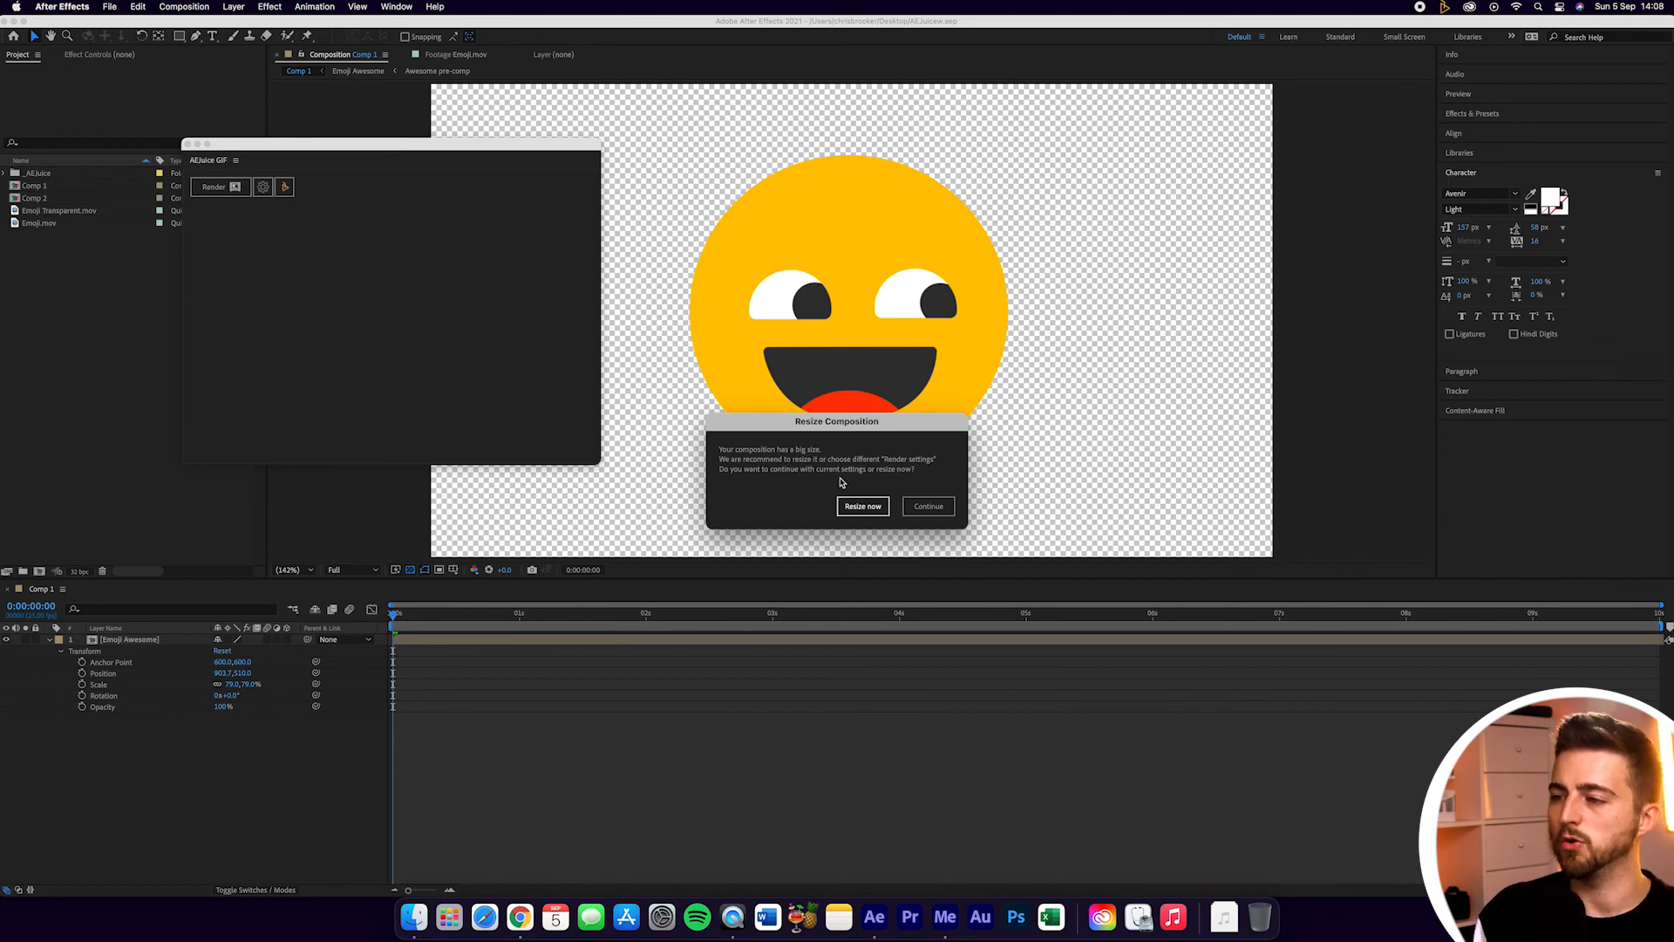
Resize the composition to a new width of 640 and continue the GIF render
left_click(863, 507)
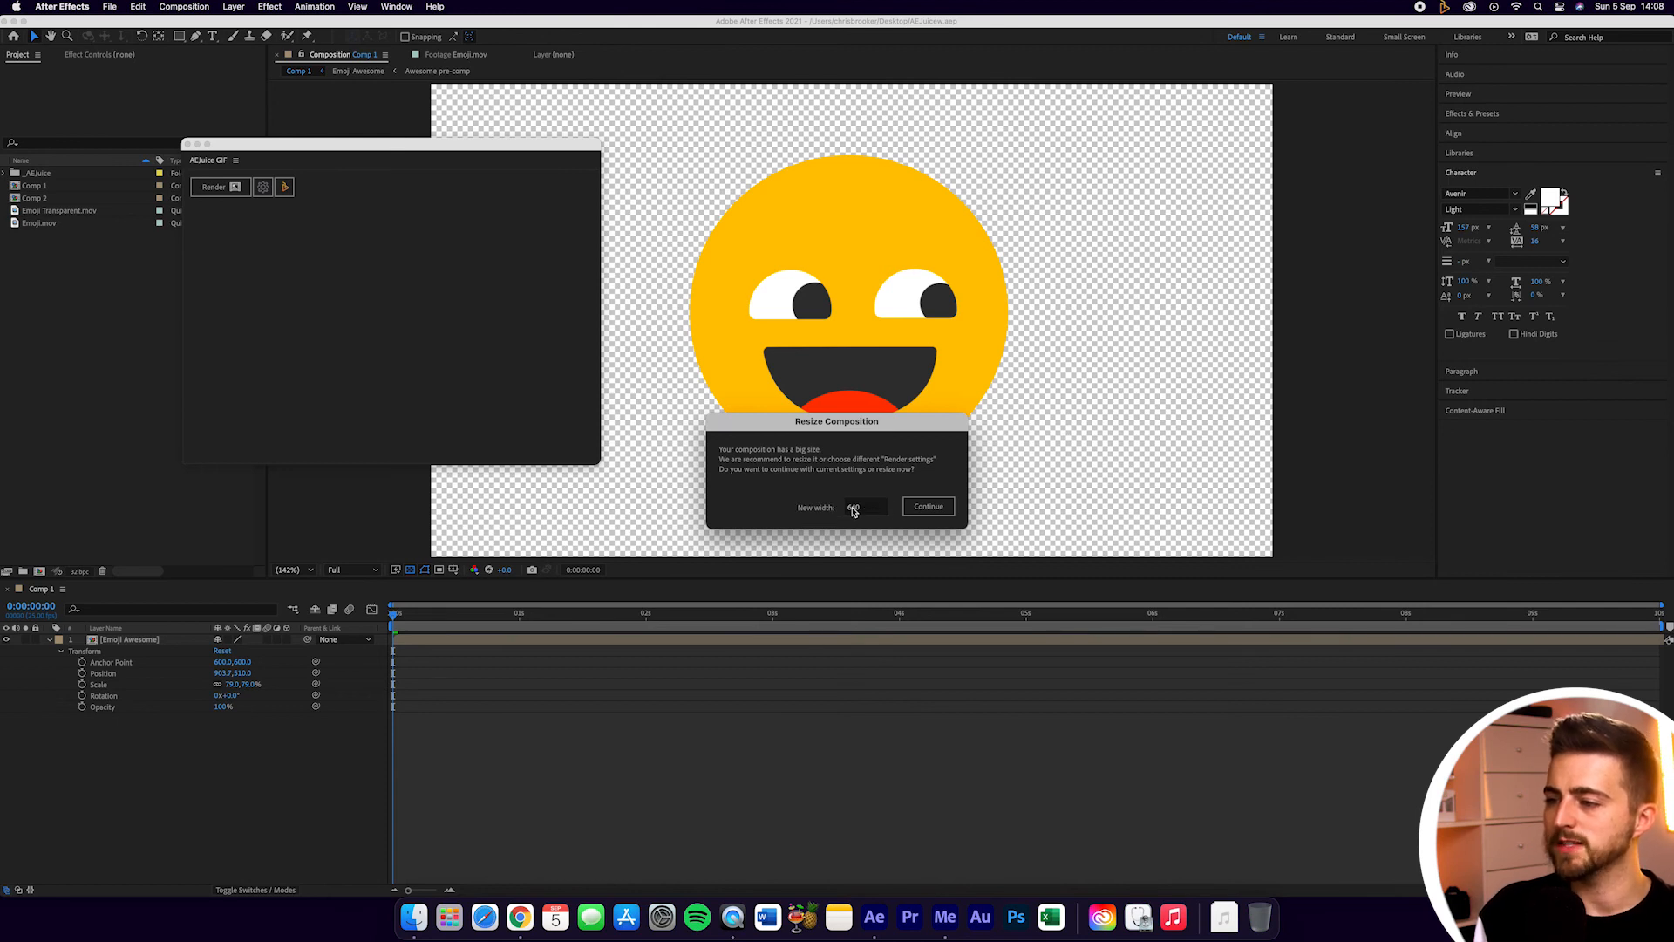
left_click(929, 506)
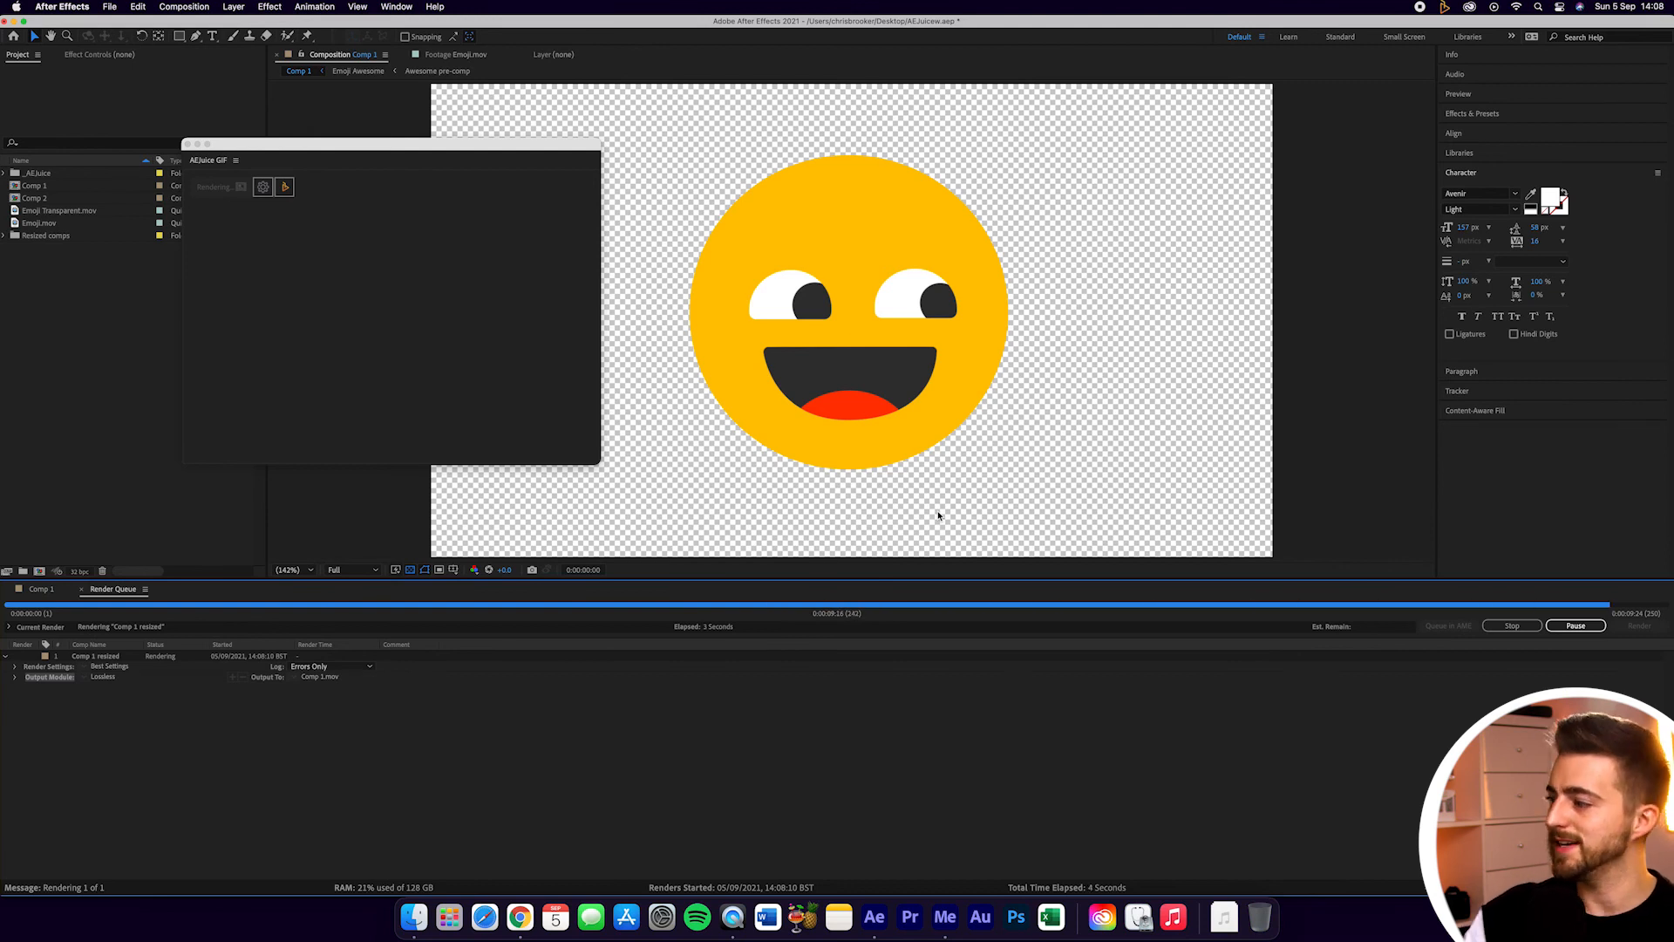
Switch to Finder, enlarge the Desktop folder window, and locate the rendered Comp 1.gif
left_click(414, 916)
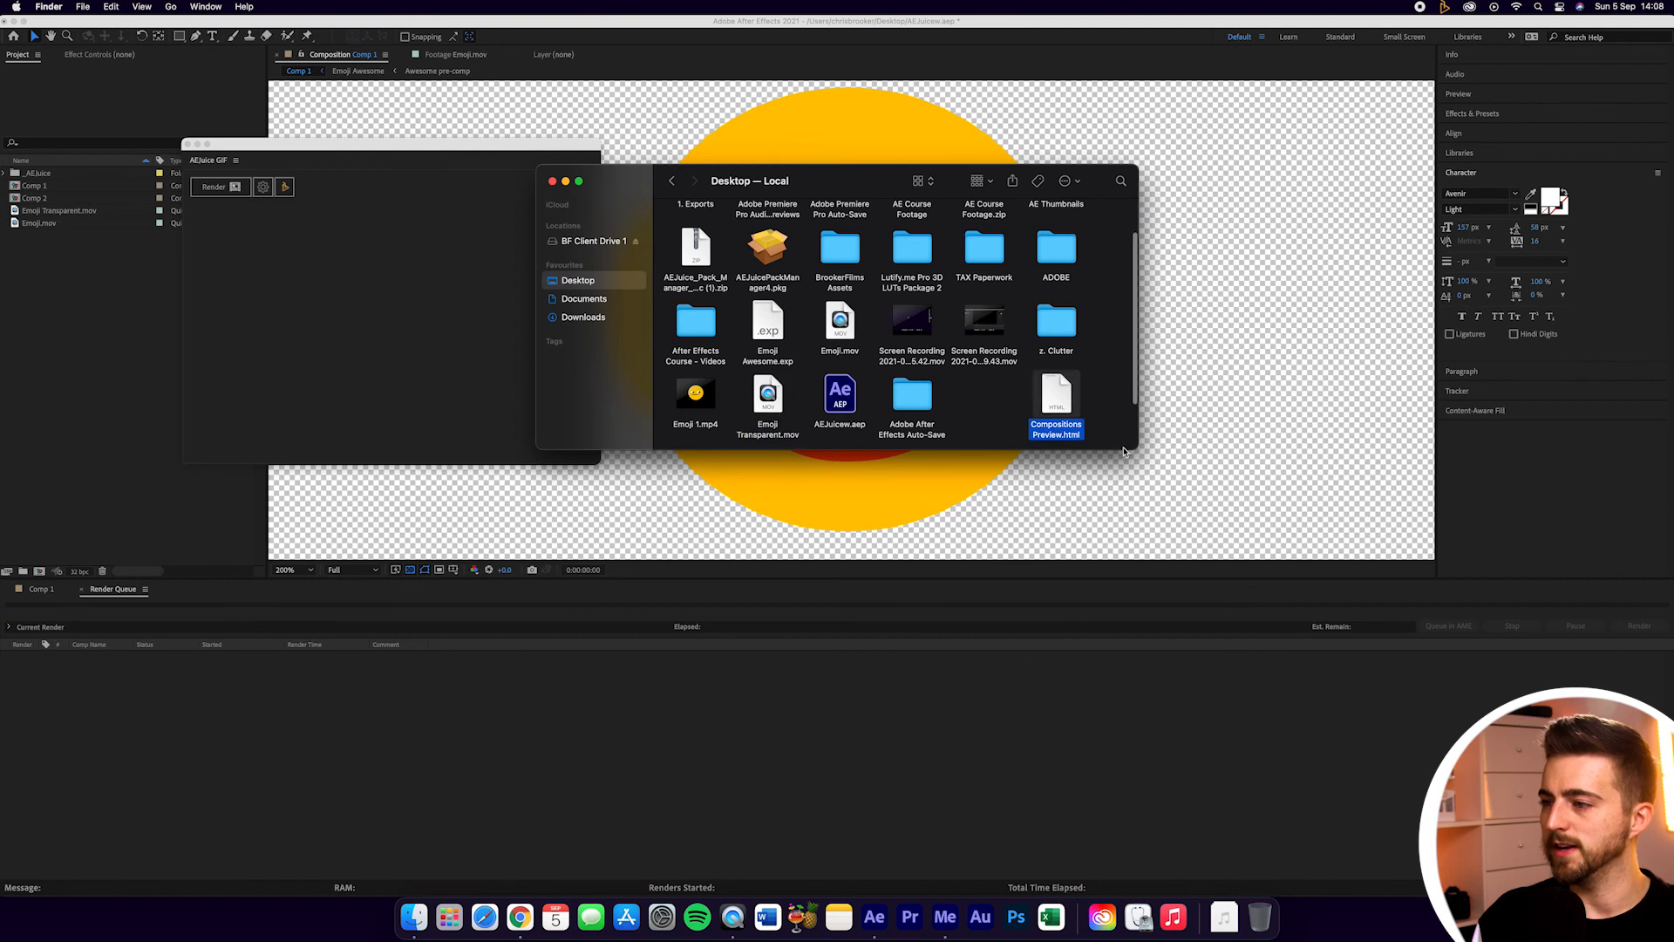
left_click_drag(1126, 449, 1184, 535)
left_click(693, 476)
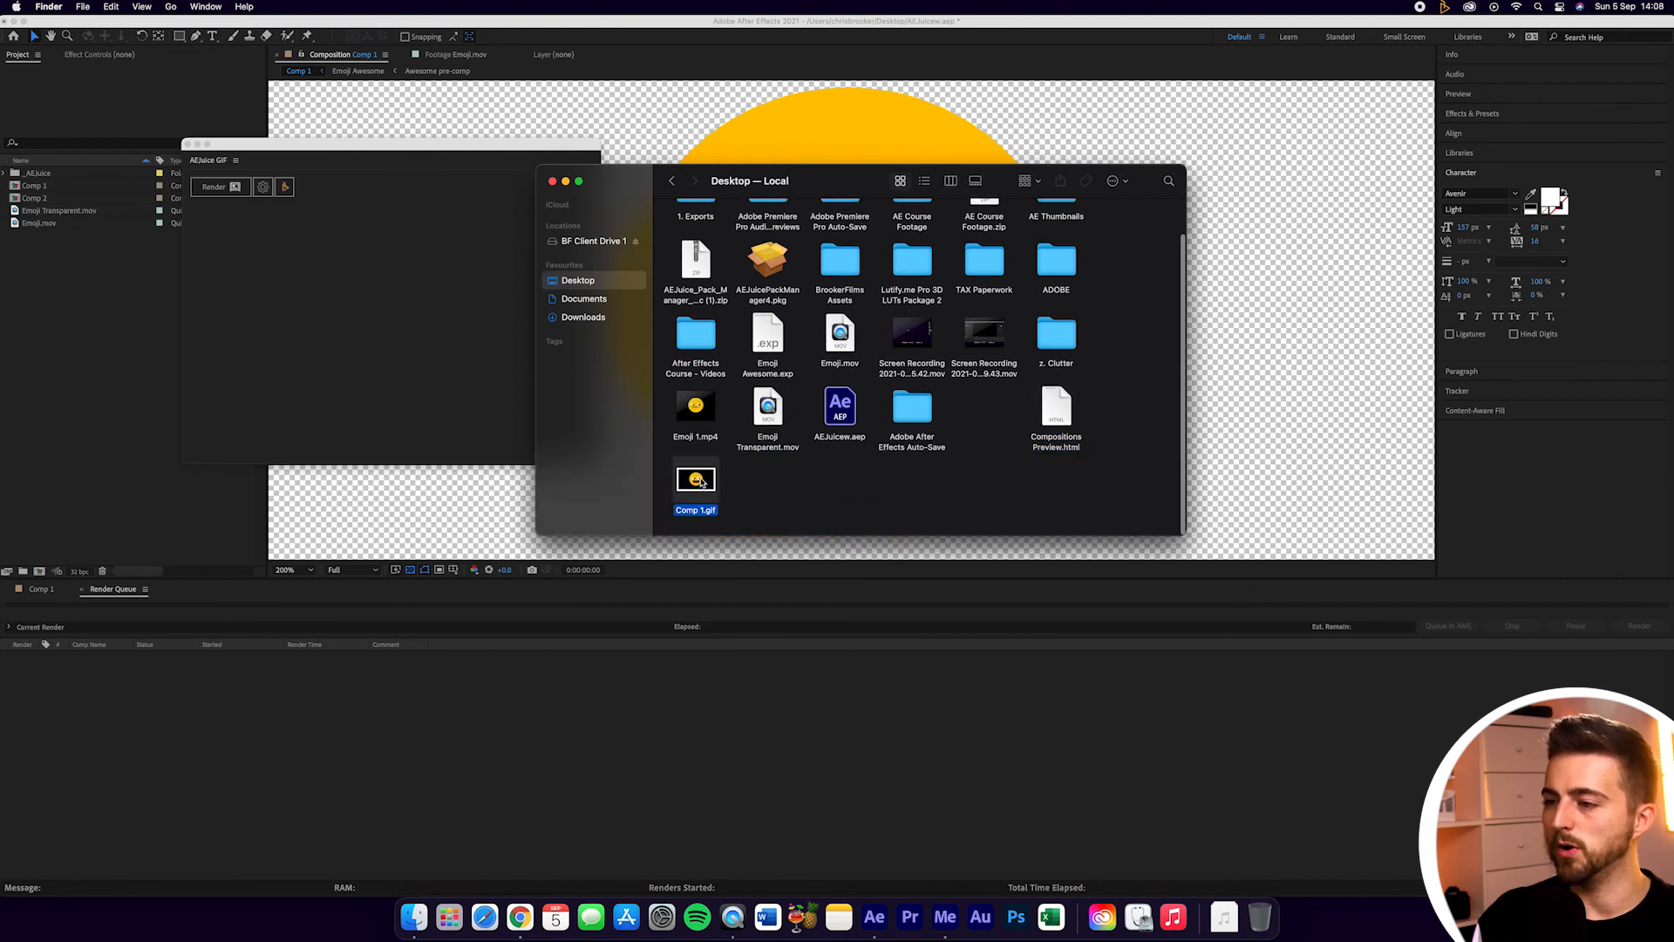
left_click(766, 485)
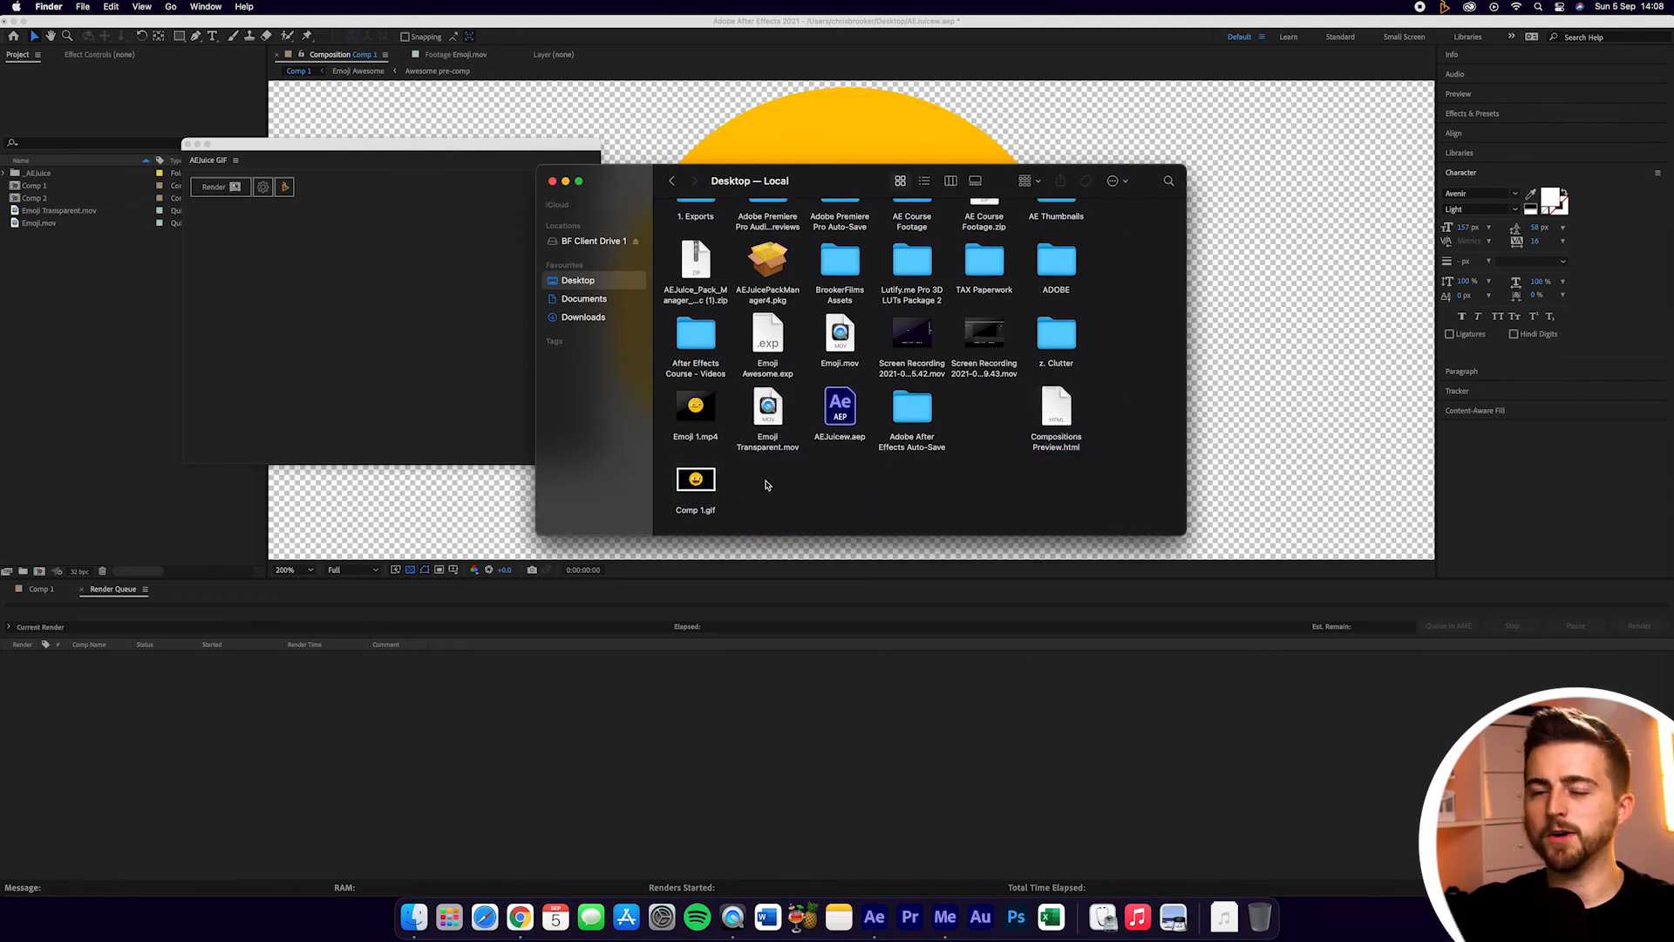
Open Comp 1.gif in Preview, look through its individual frames, and close it
double_click(696, 480)
scroll(33, 155, "down", 10)
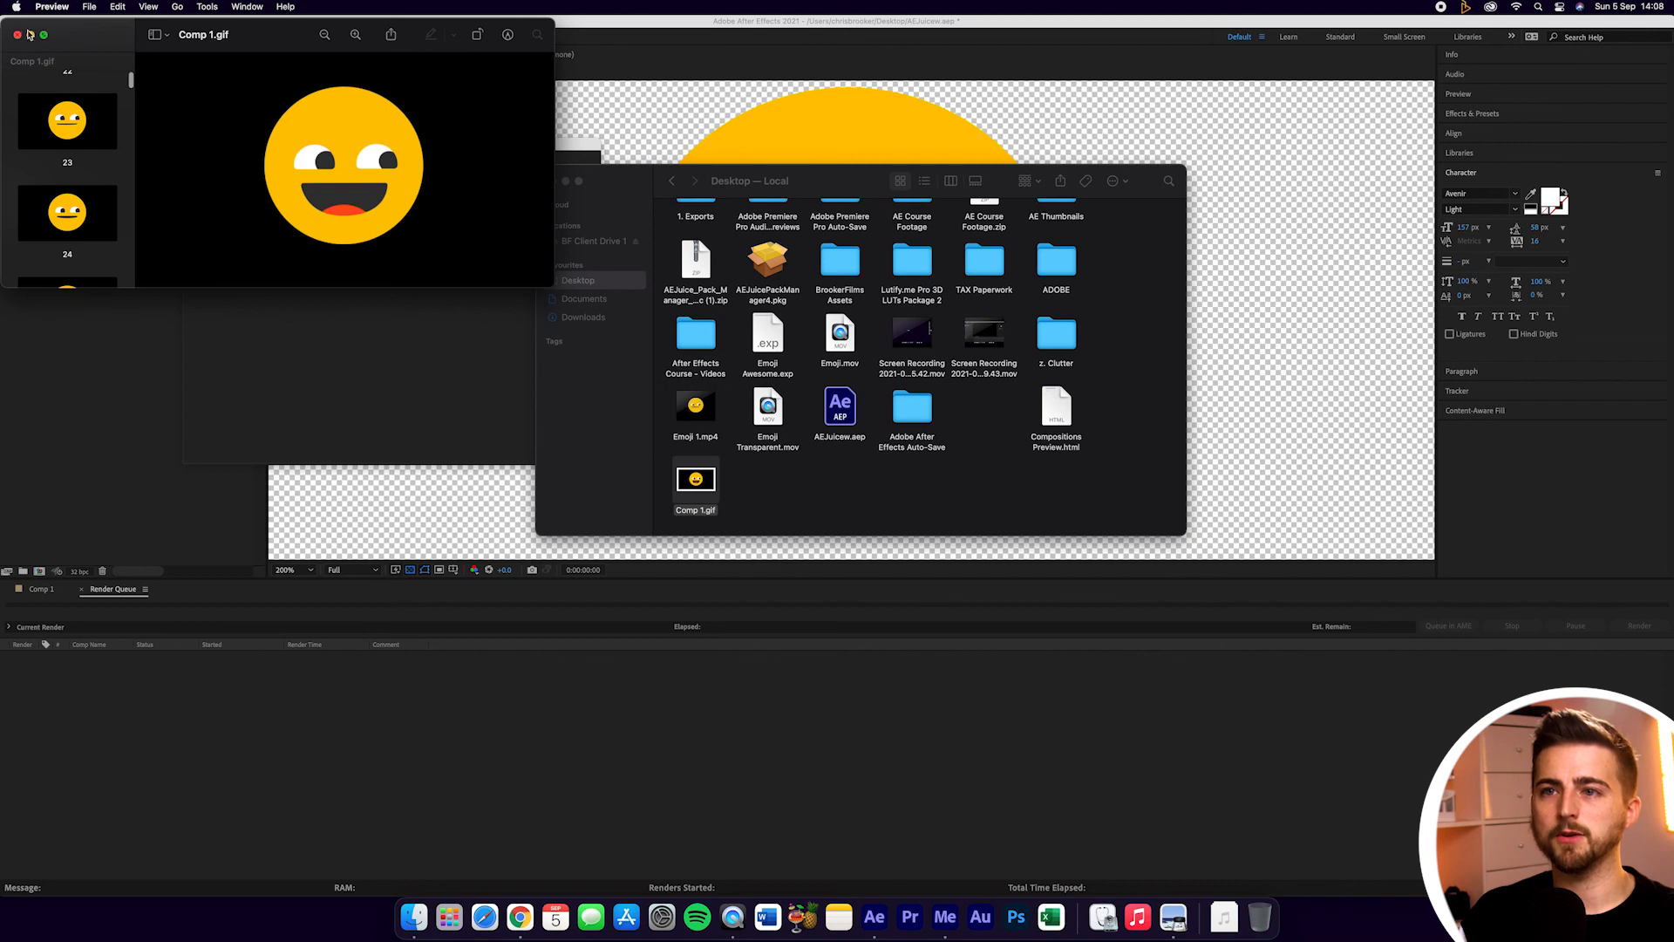
left_click(17, 35)
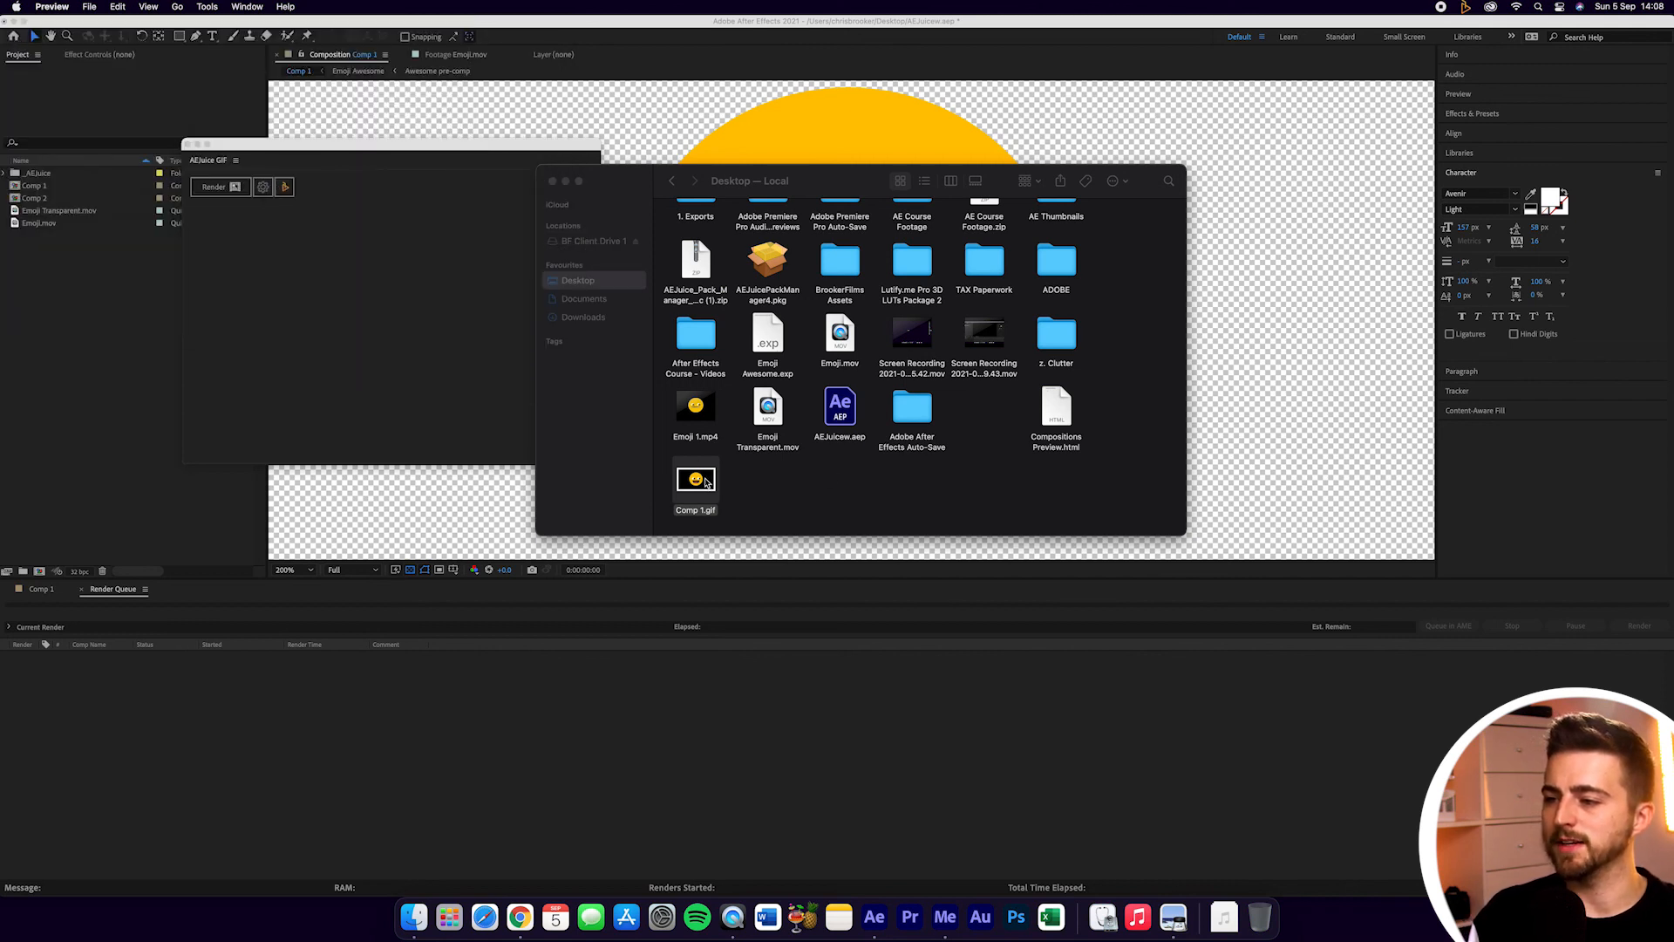
Open Comp 1.gif from the Desktop with Google Chrome to watch the animation play
right_click(708, 480)
mouse_move(836, 504)
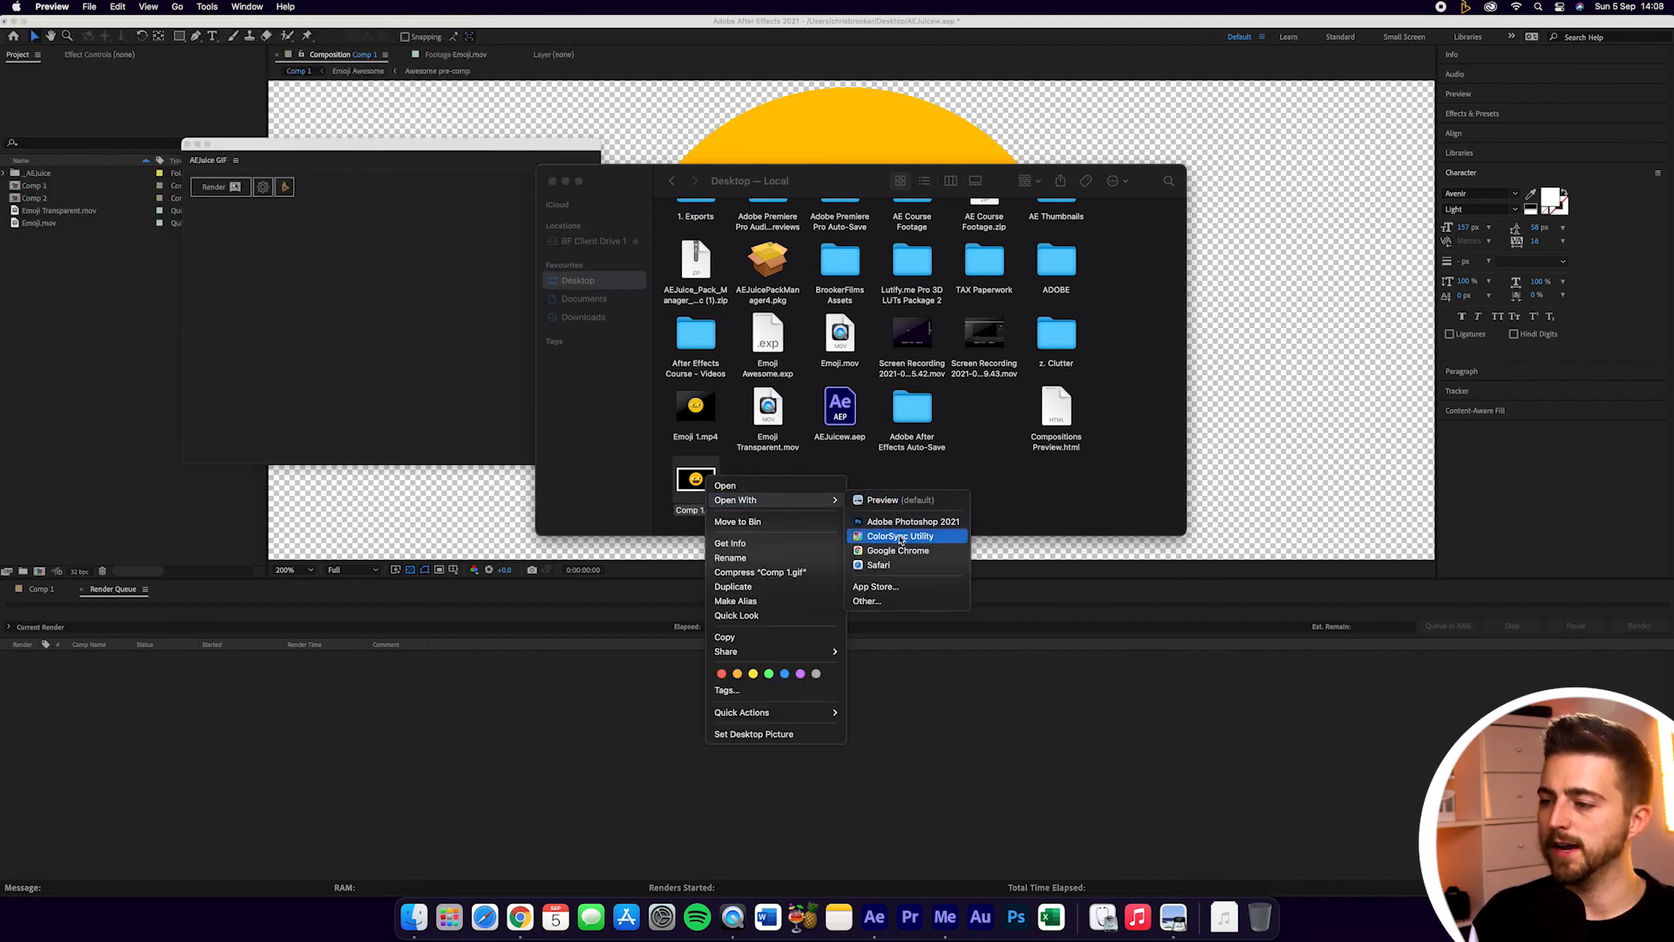
left_click(895, 551)
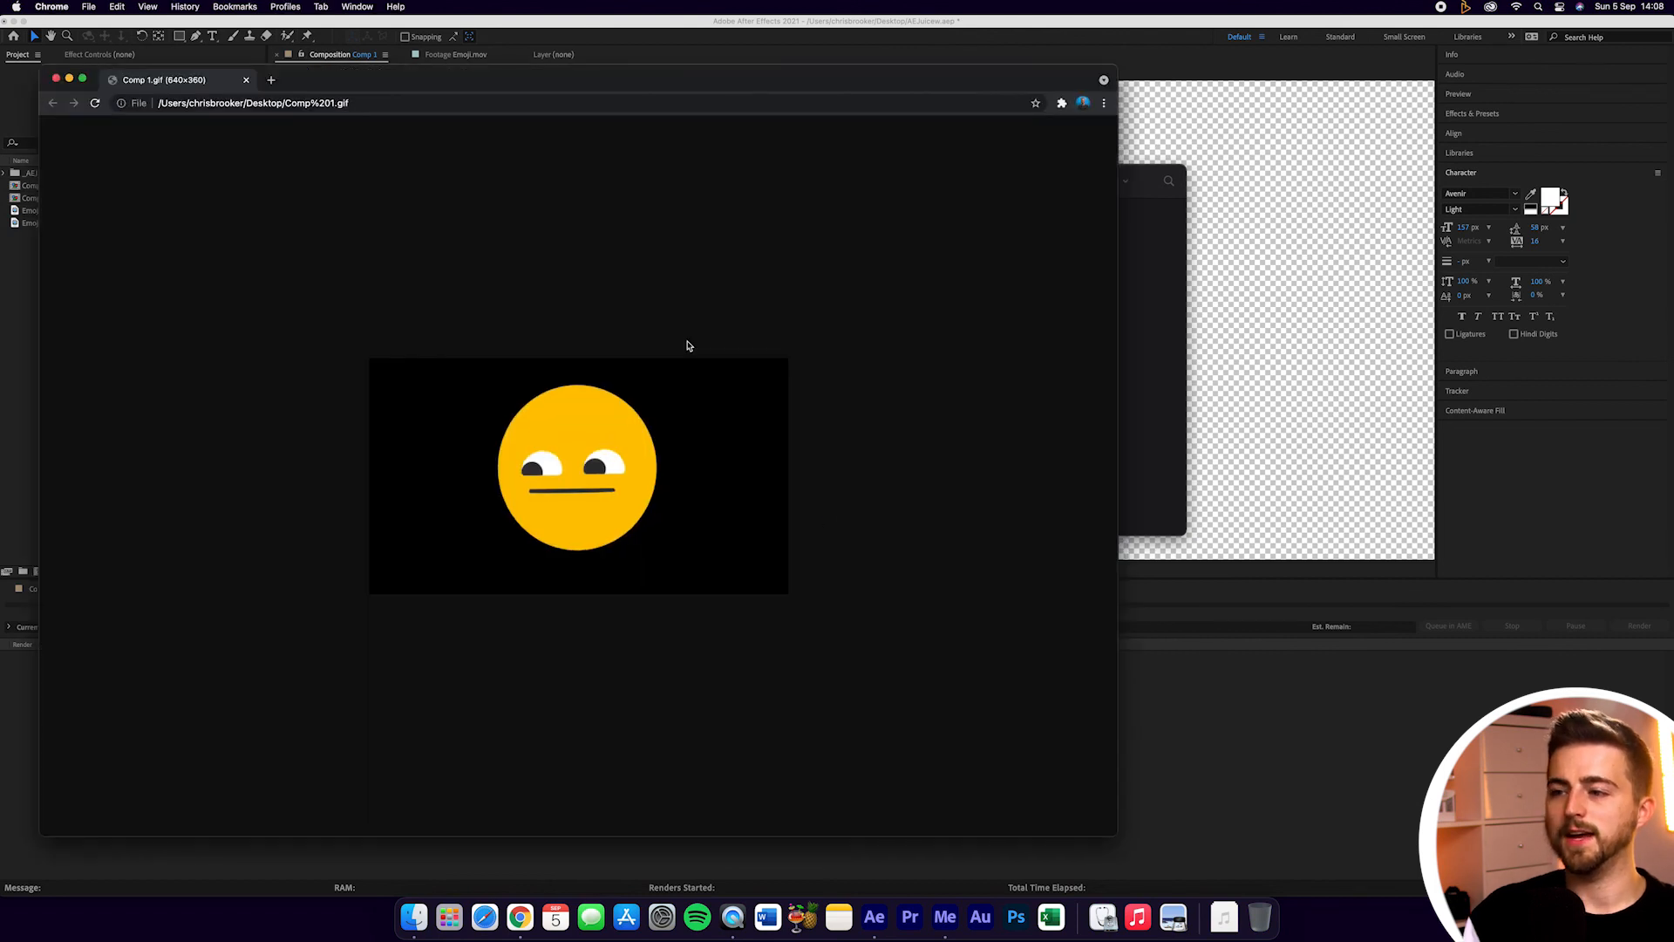